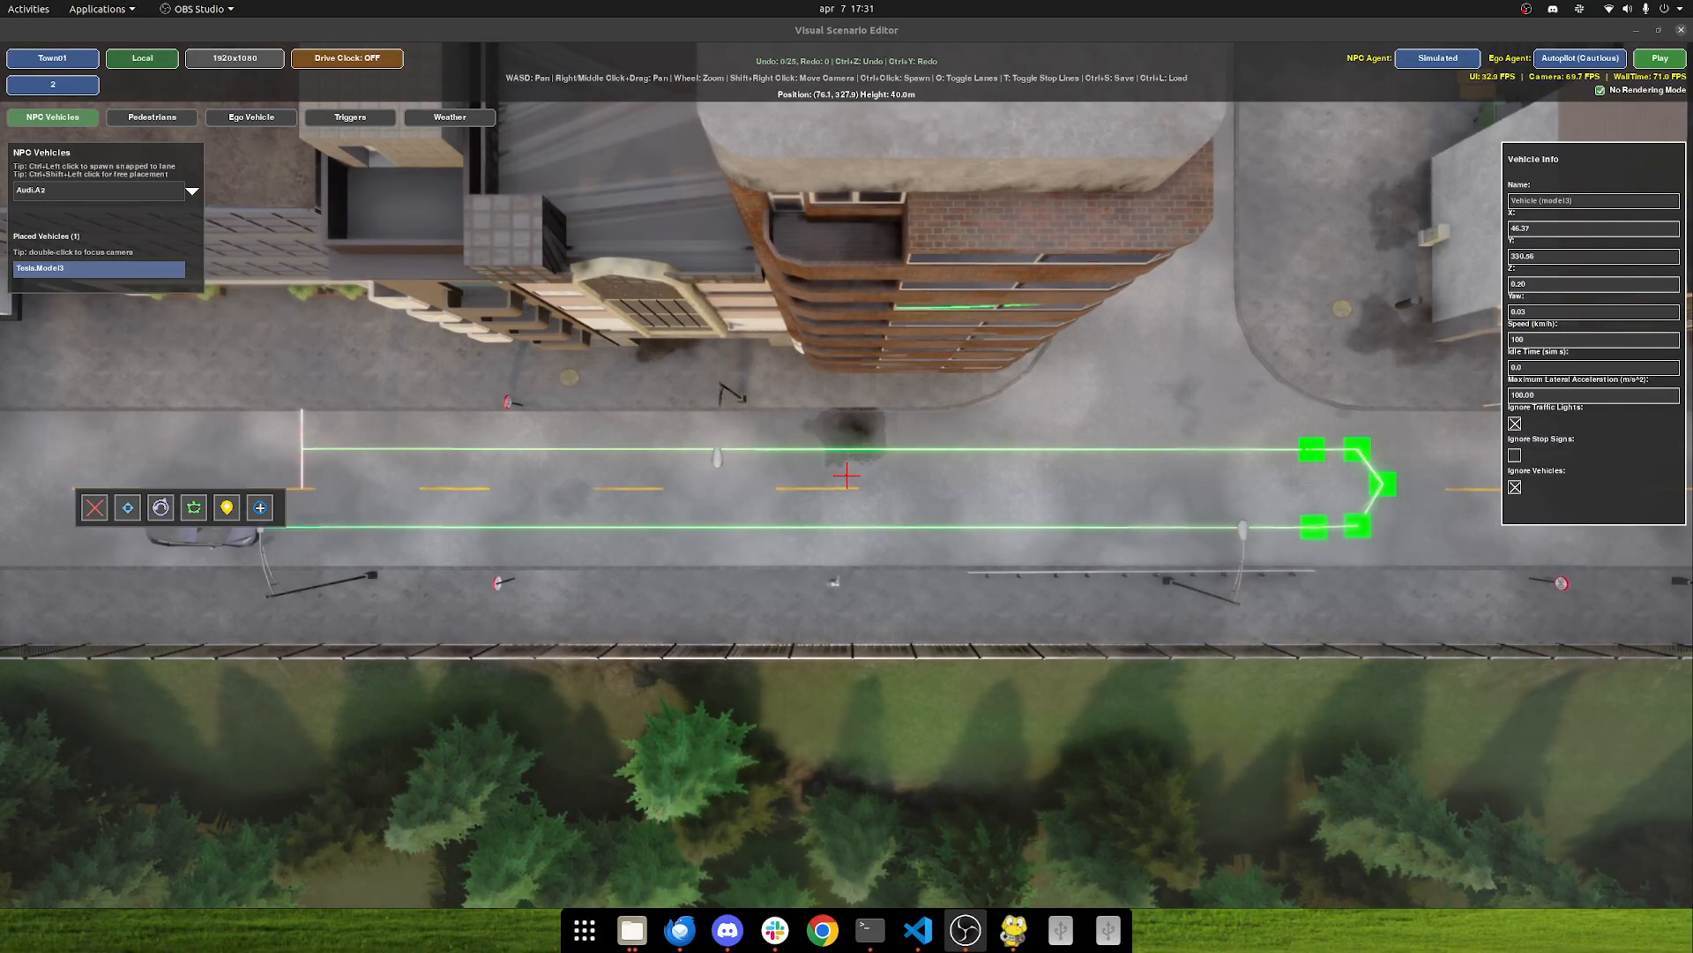
Step: Set the NPC agent driving mode to Scripted
{"action": "left_click", "coordinate": [918, 929]}
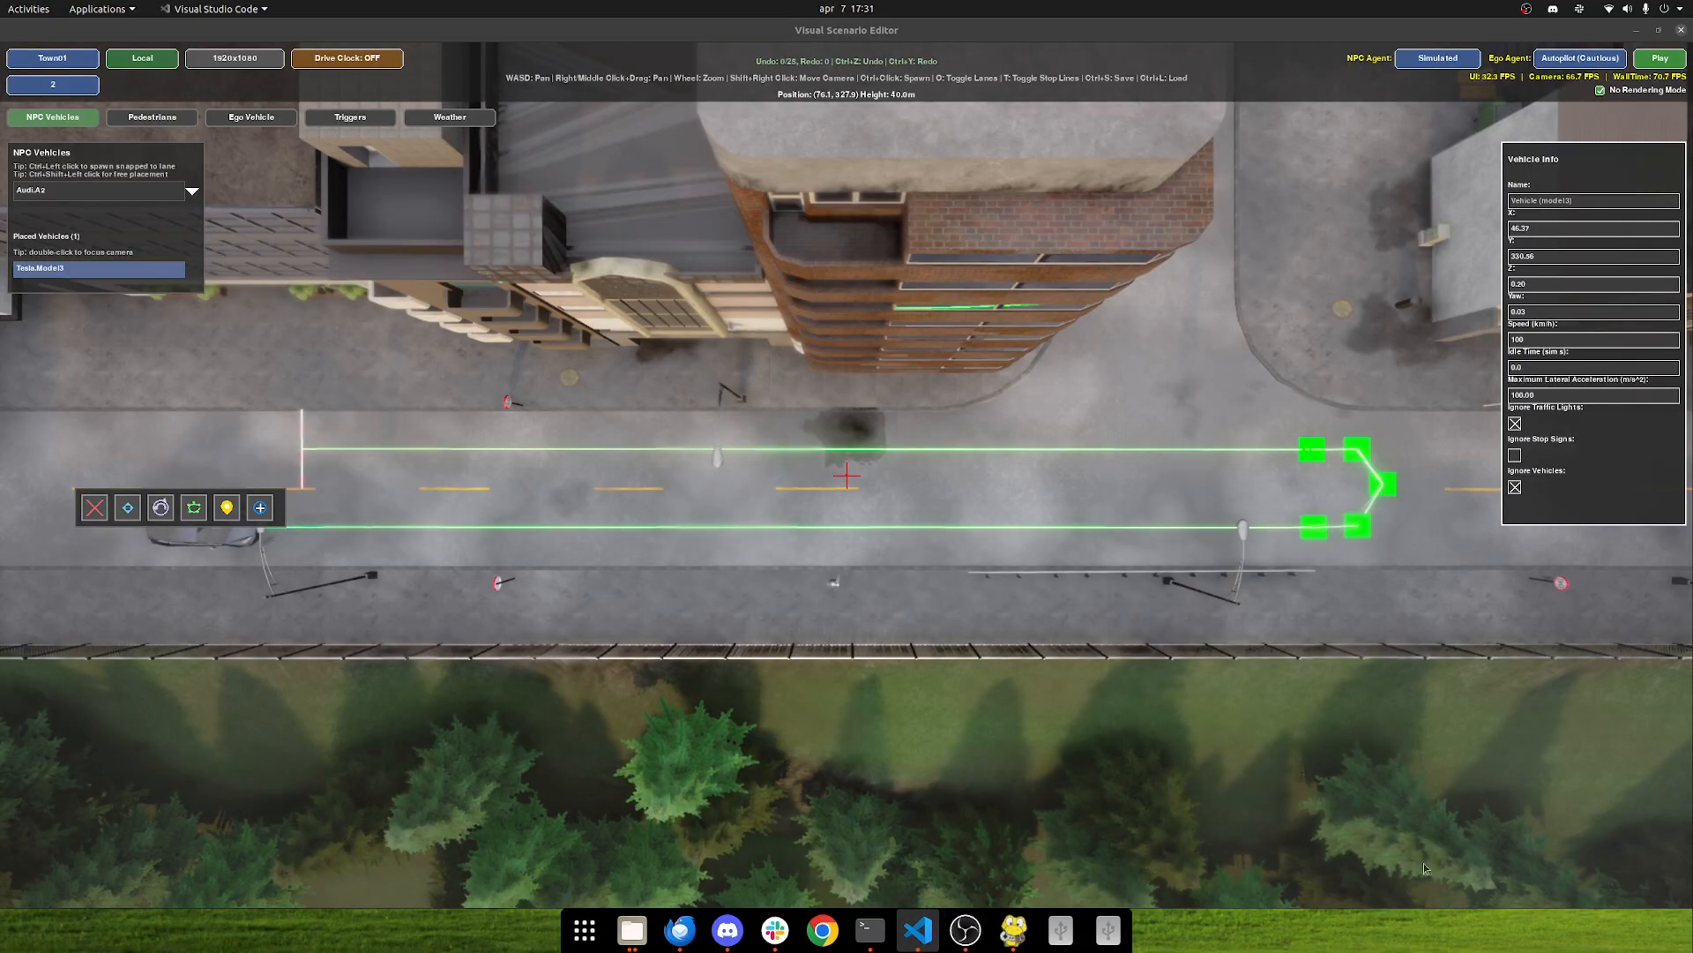
{"action": "left_click", "coordinate": [1466, 60]}
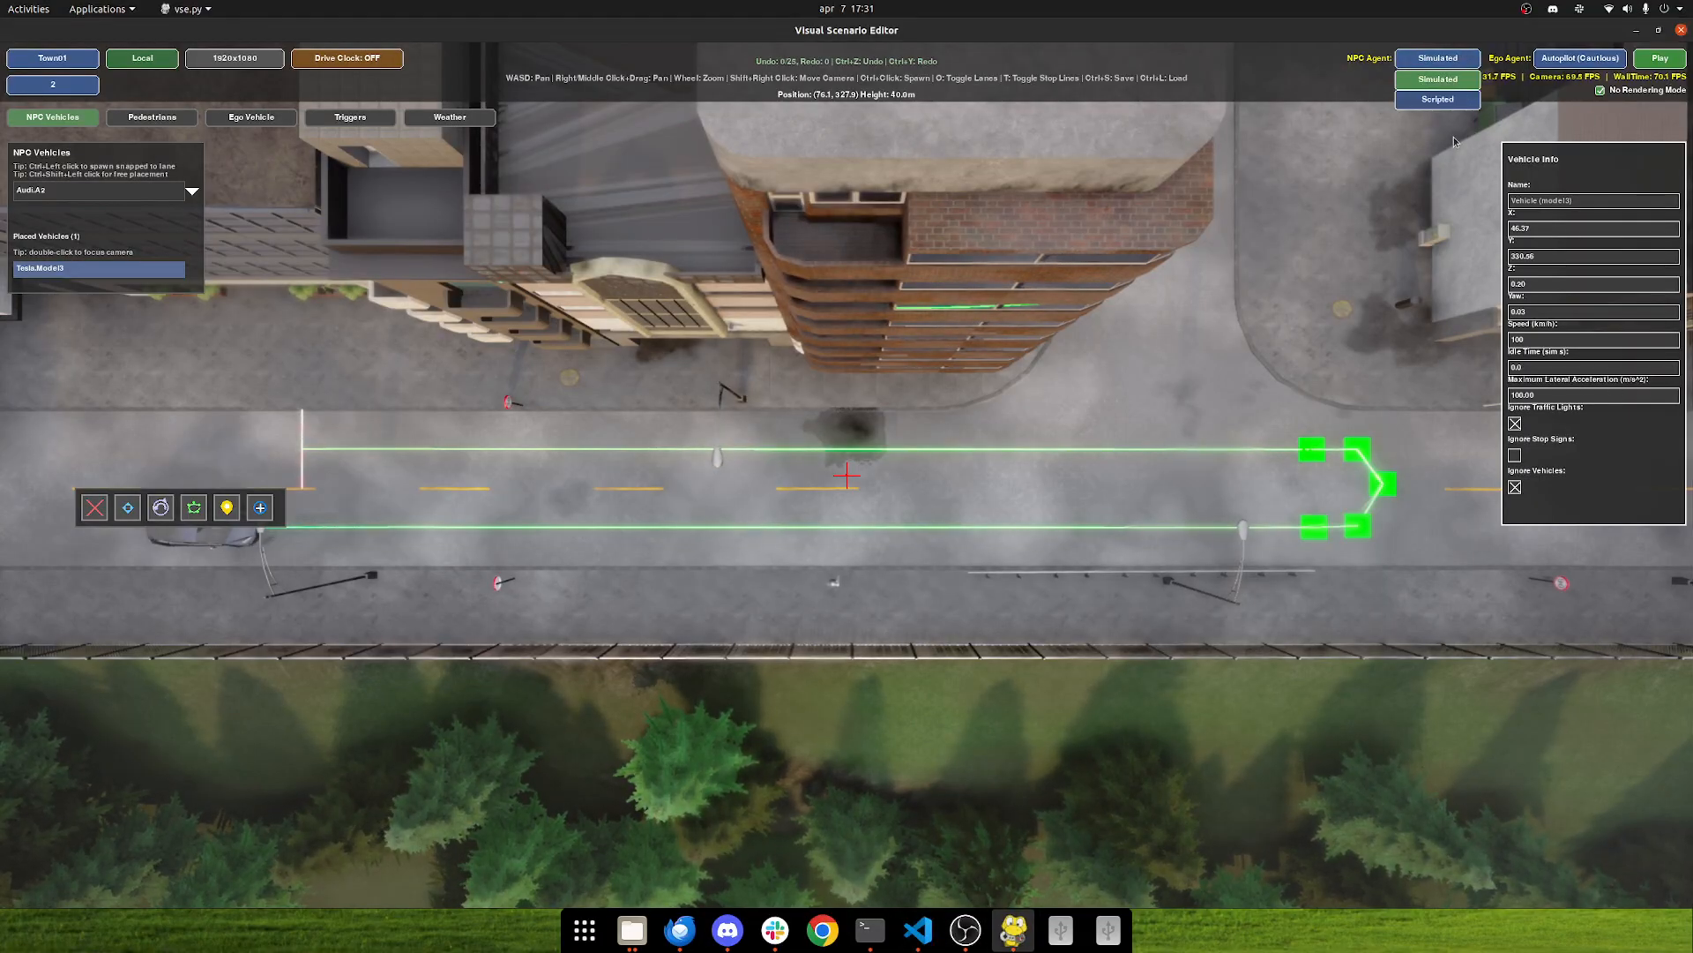
{"action": "left_click", "coordinate": [1460, 55]}
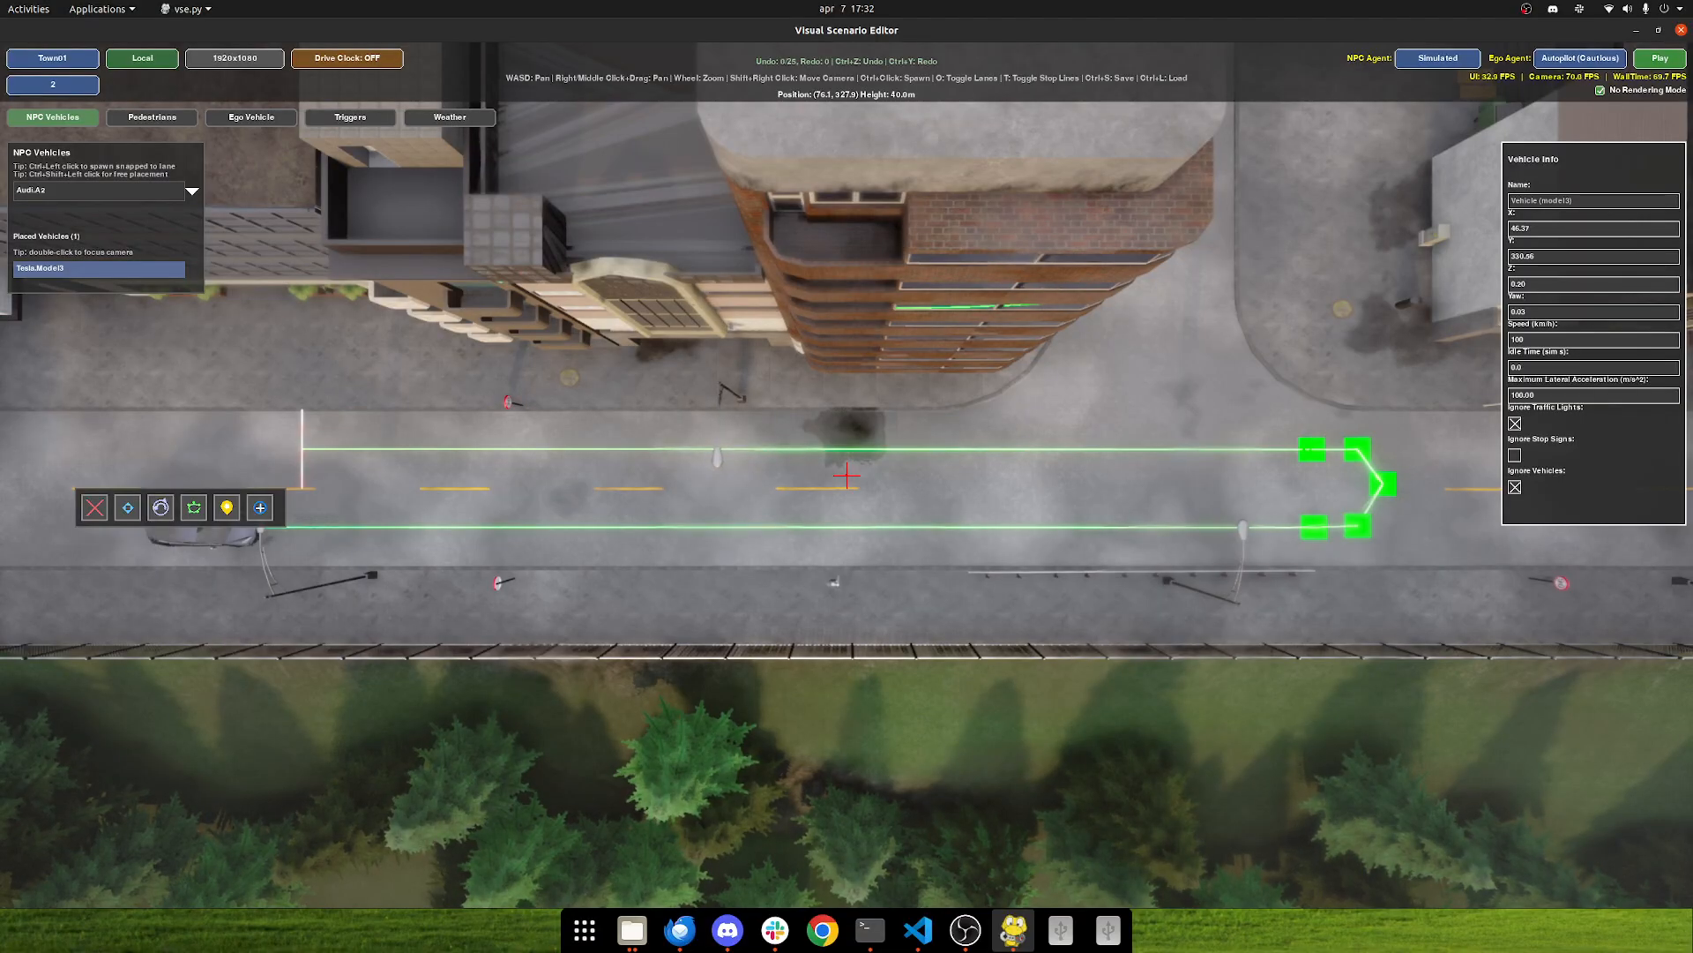
{"action": "left_click", "coordinate": [1437, 59]}
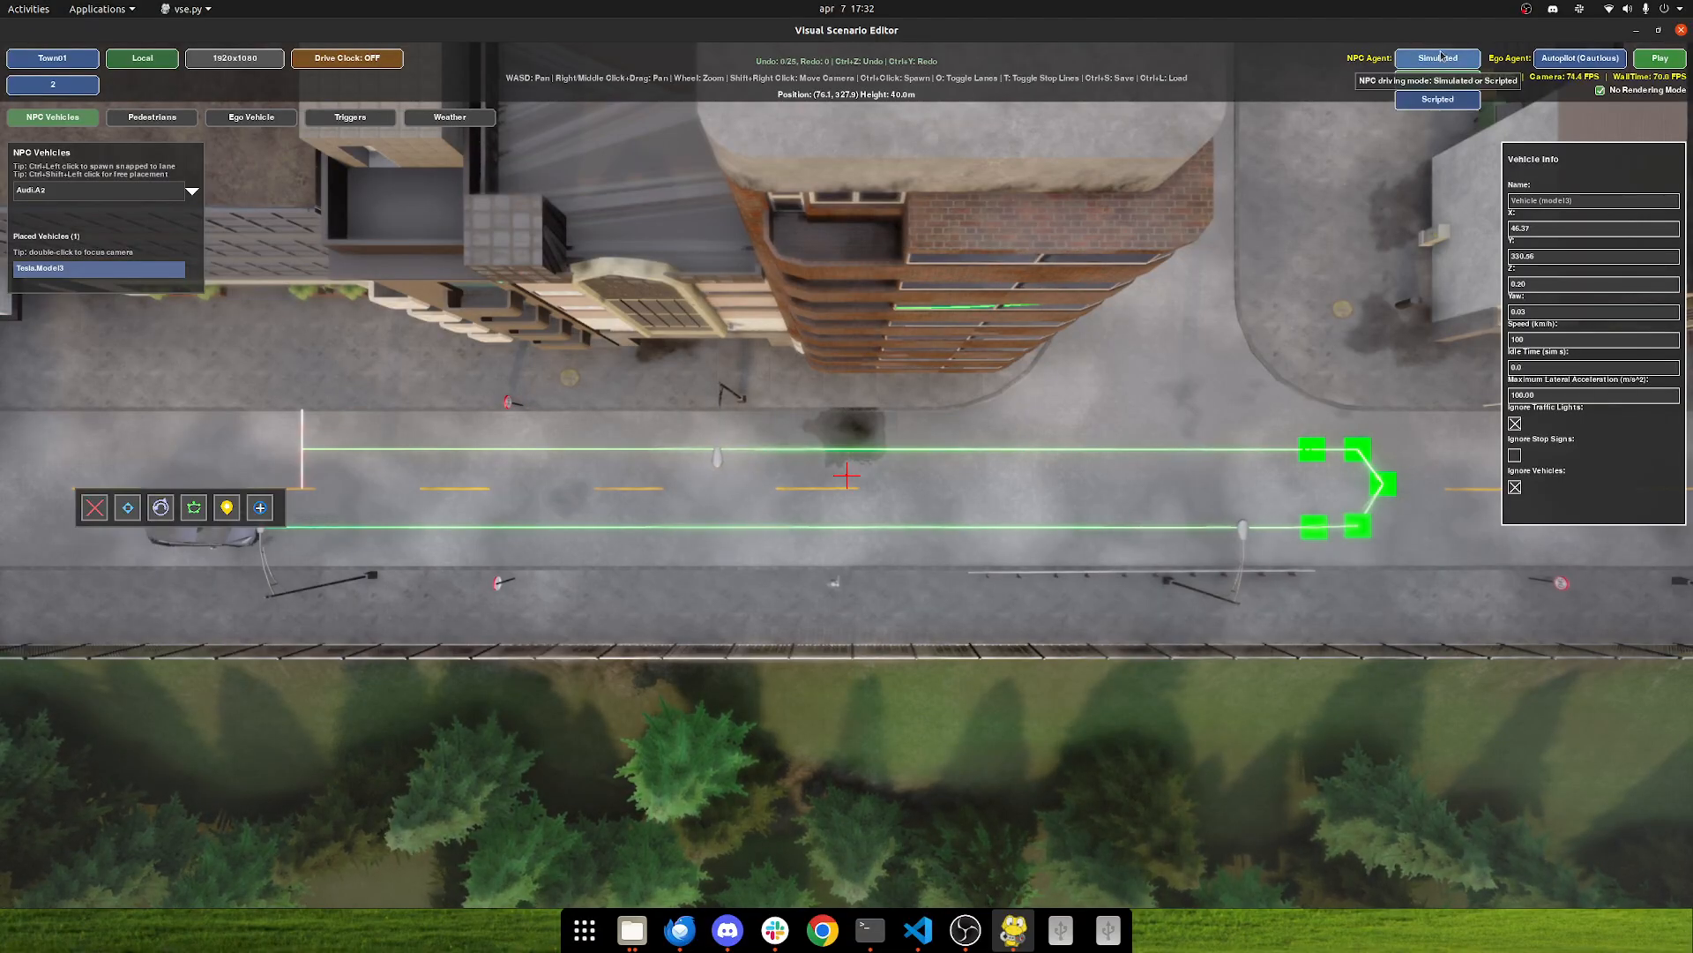
{"action": "left_click", "coordinate": [1441, 99]}
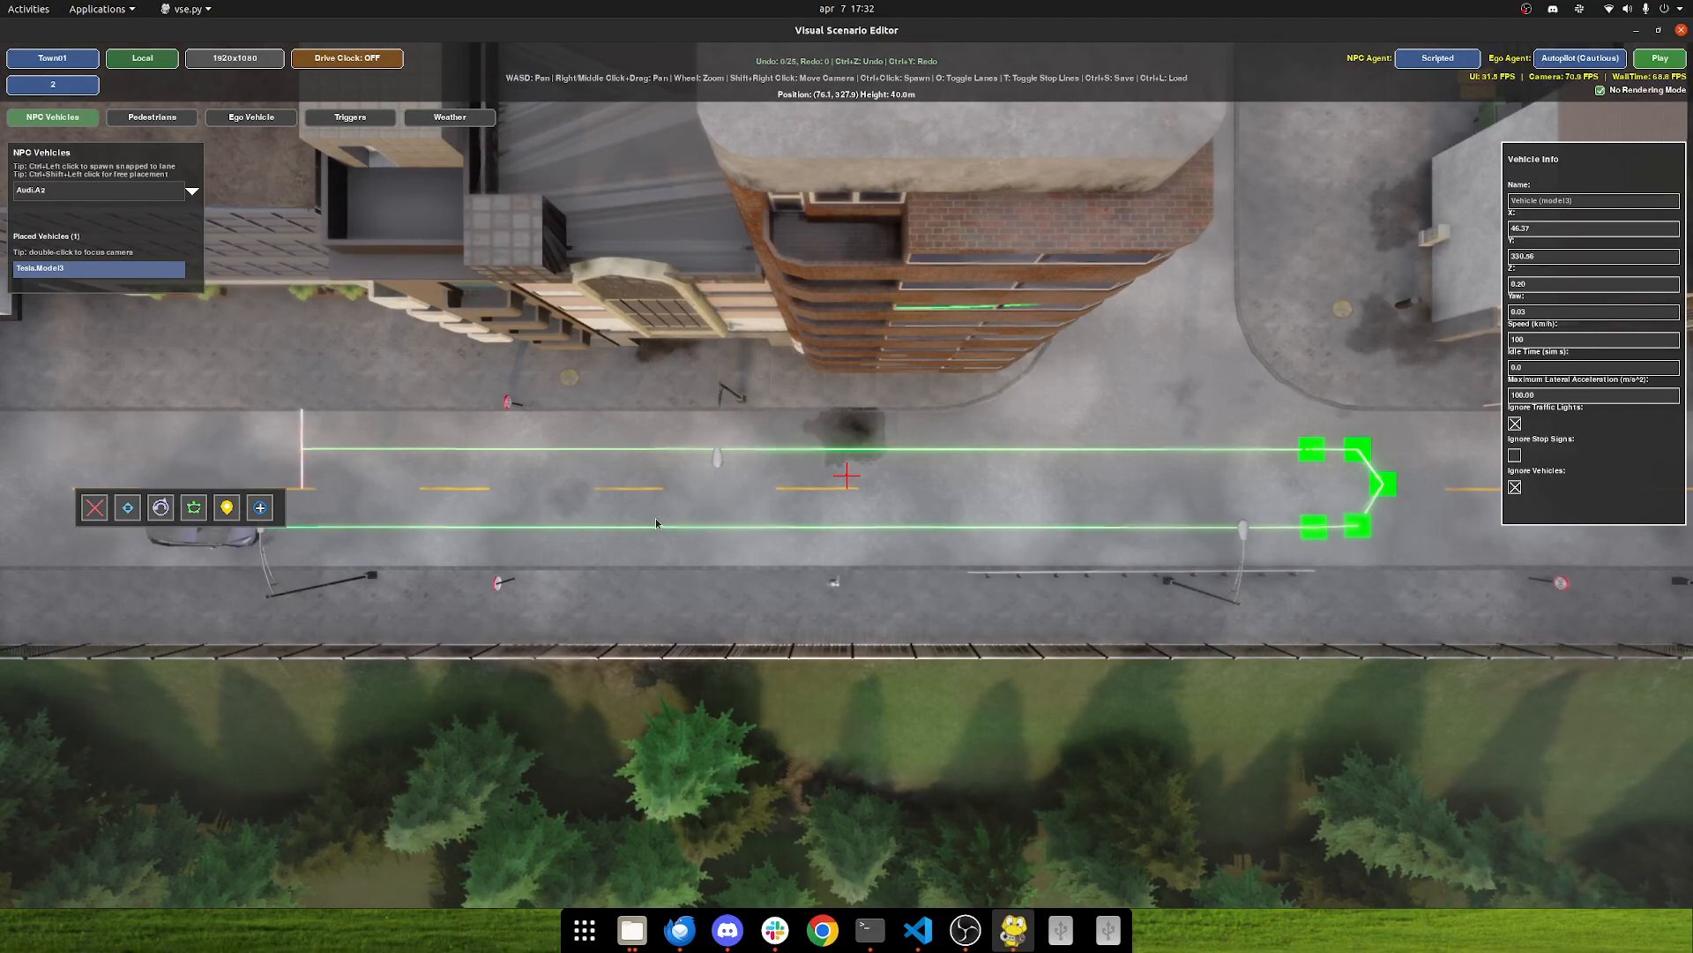
Step: Set the NPC agent to Simulated, play scenario 2 to its end and dismiss the results
{"action": "left_click", "coordinate": [1437, 58]}
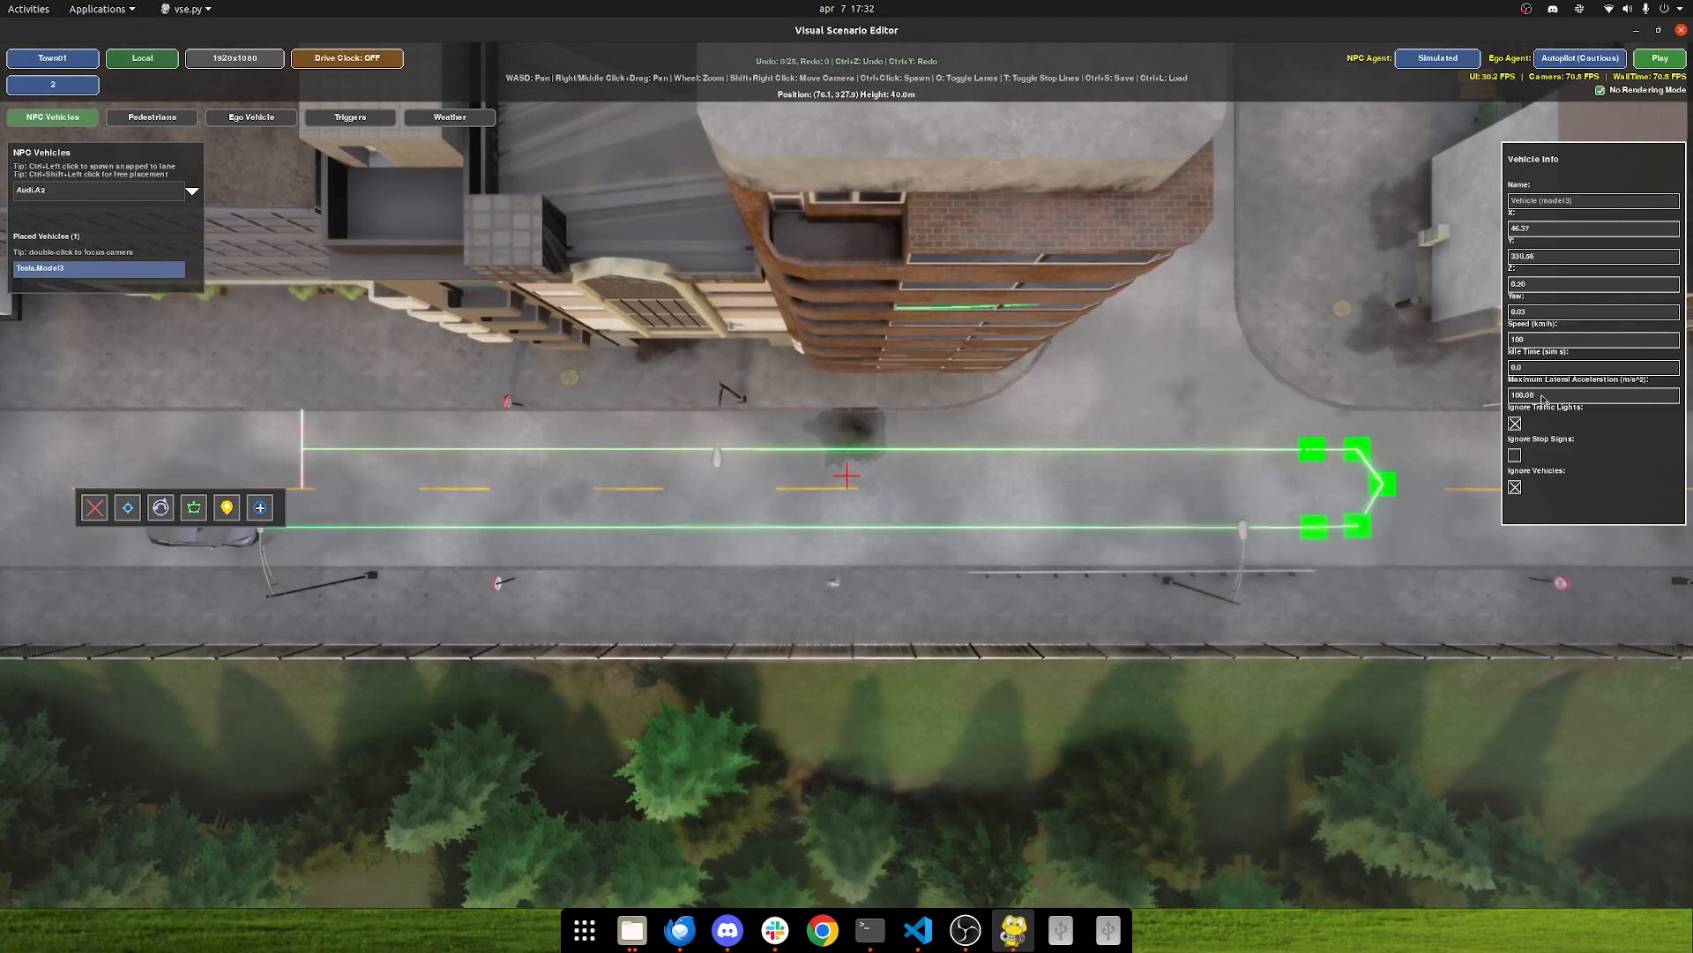
{"action": "left_click", "coordinate": [1657, 60]}
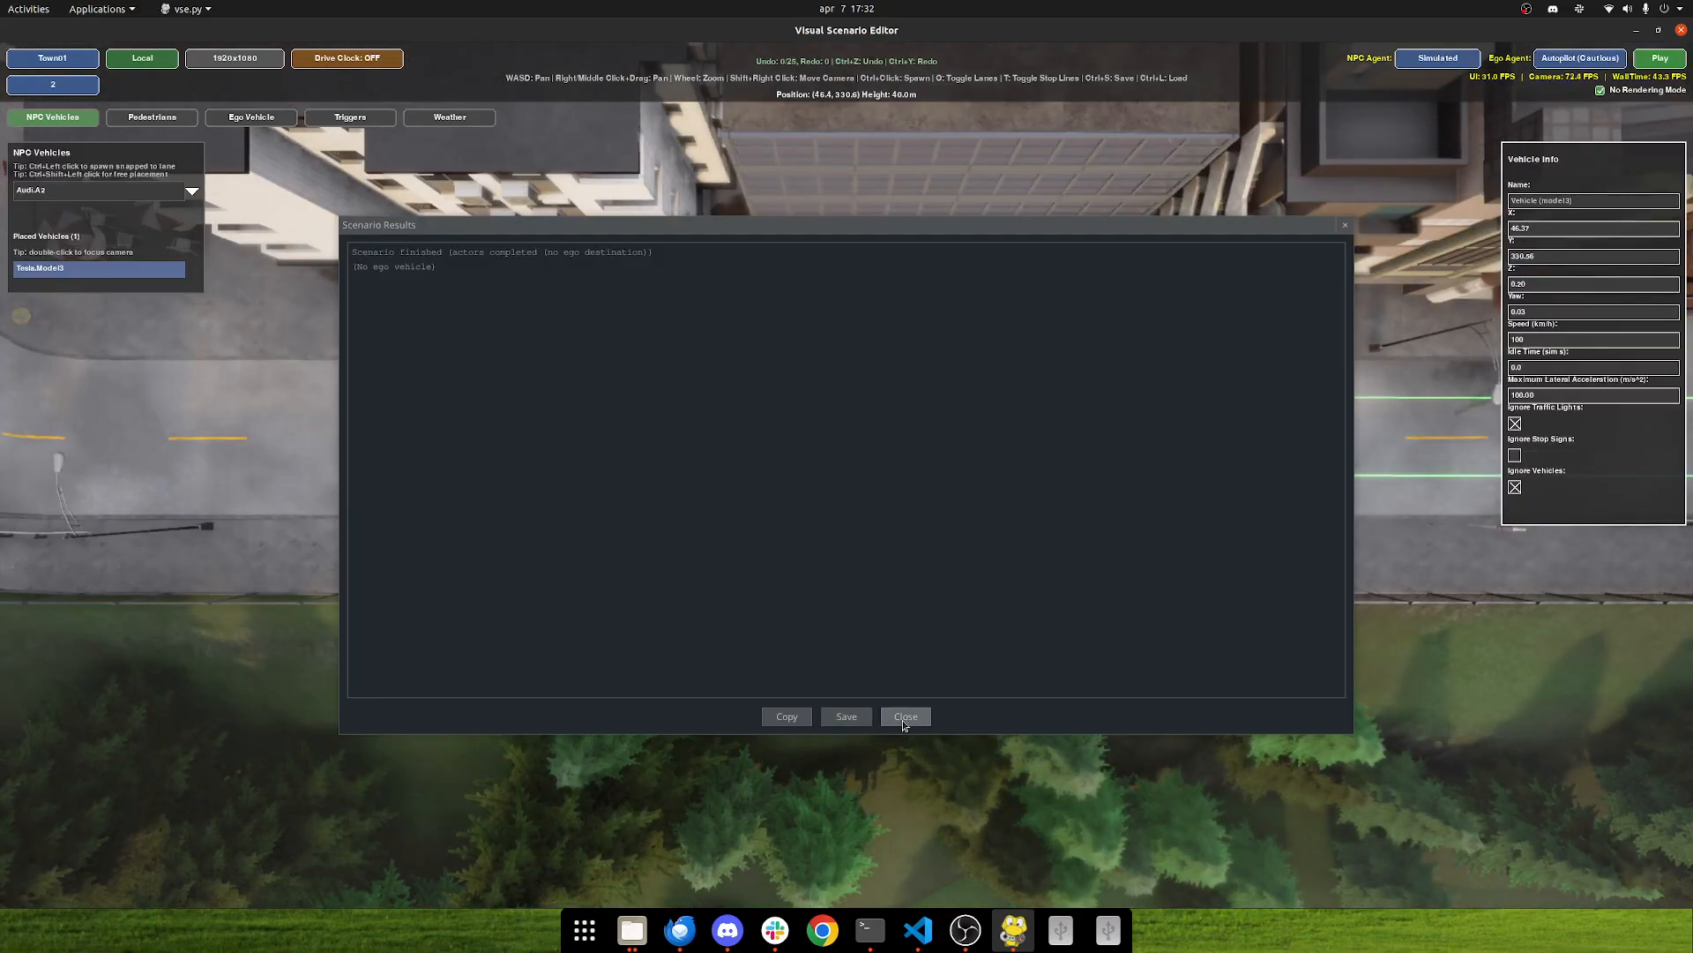
{"action": "left_click", "coordinate": [908, 713]}
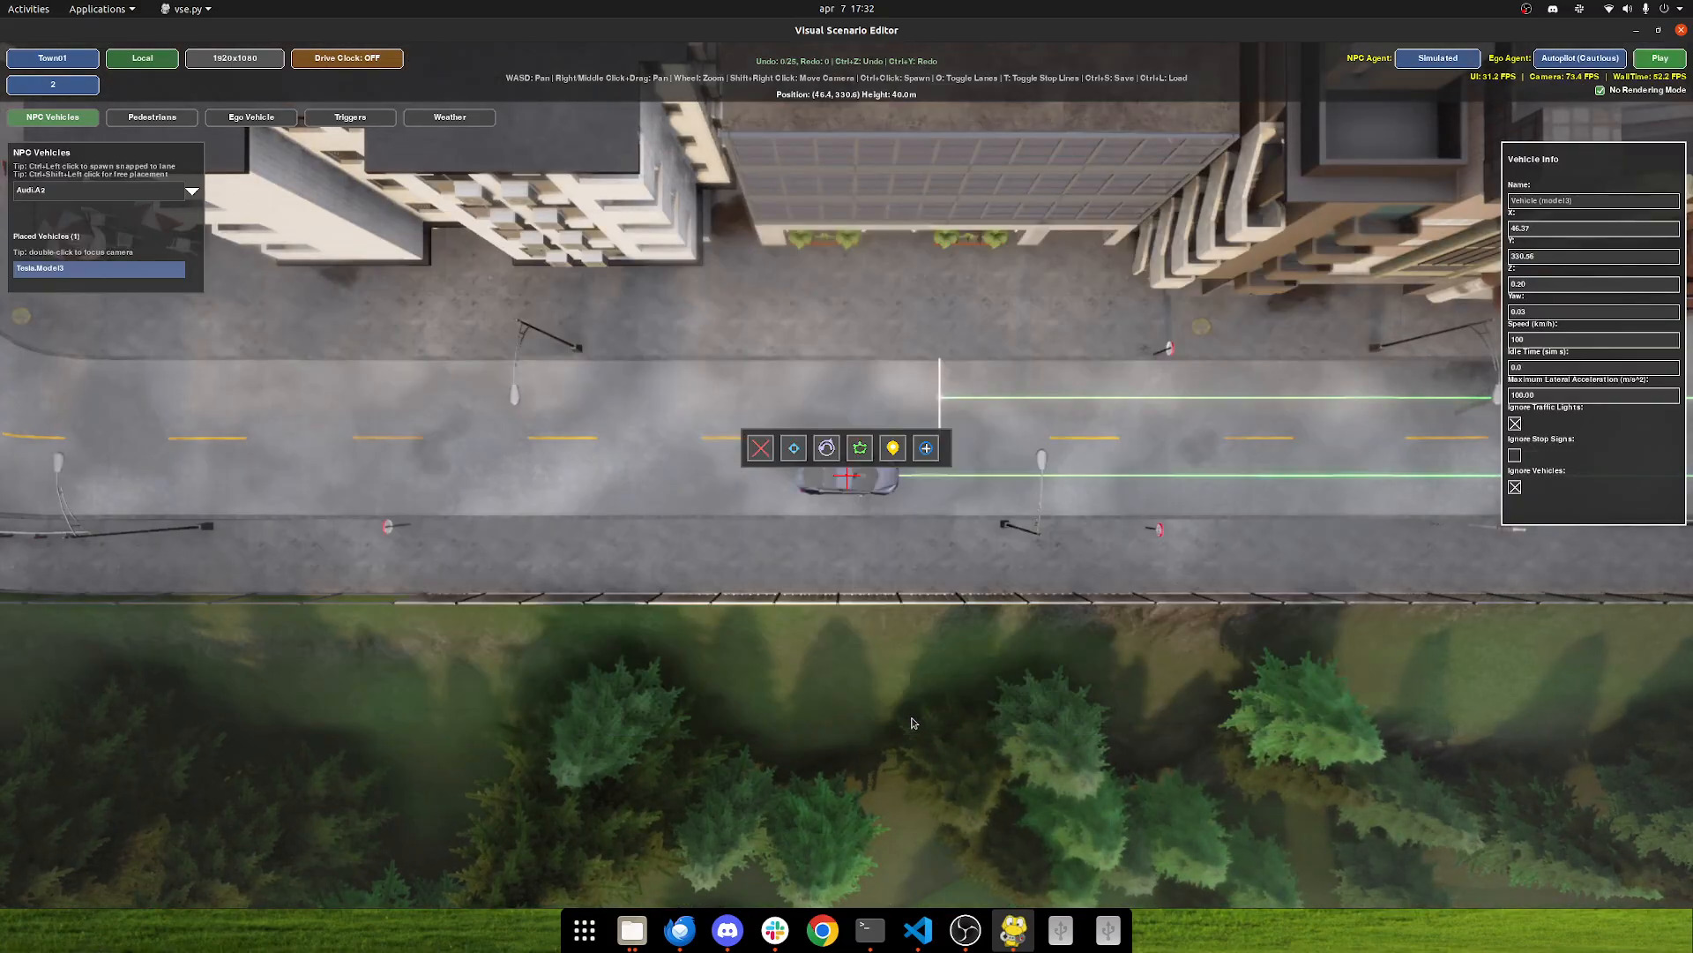
Step: Set the NPC agent to Scripted, play the same scenario to its end and dismiss the results
{"action": "right_click_drag", "start_coordinate": [1421, 623], "coordinate": [962, 642]}
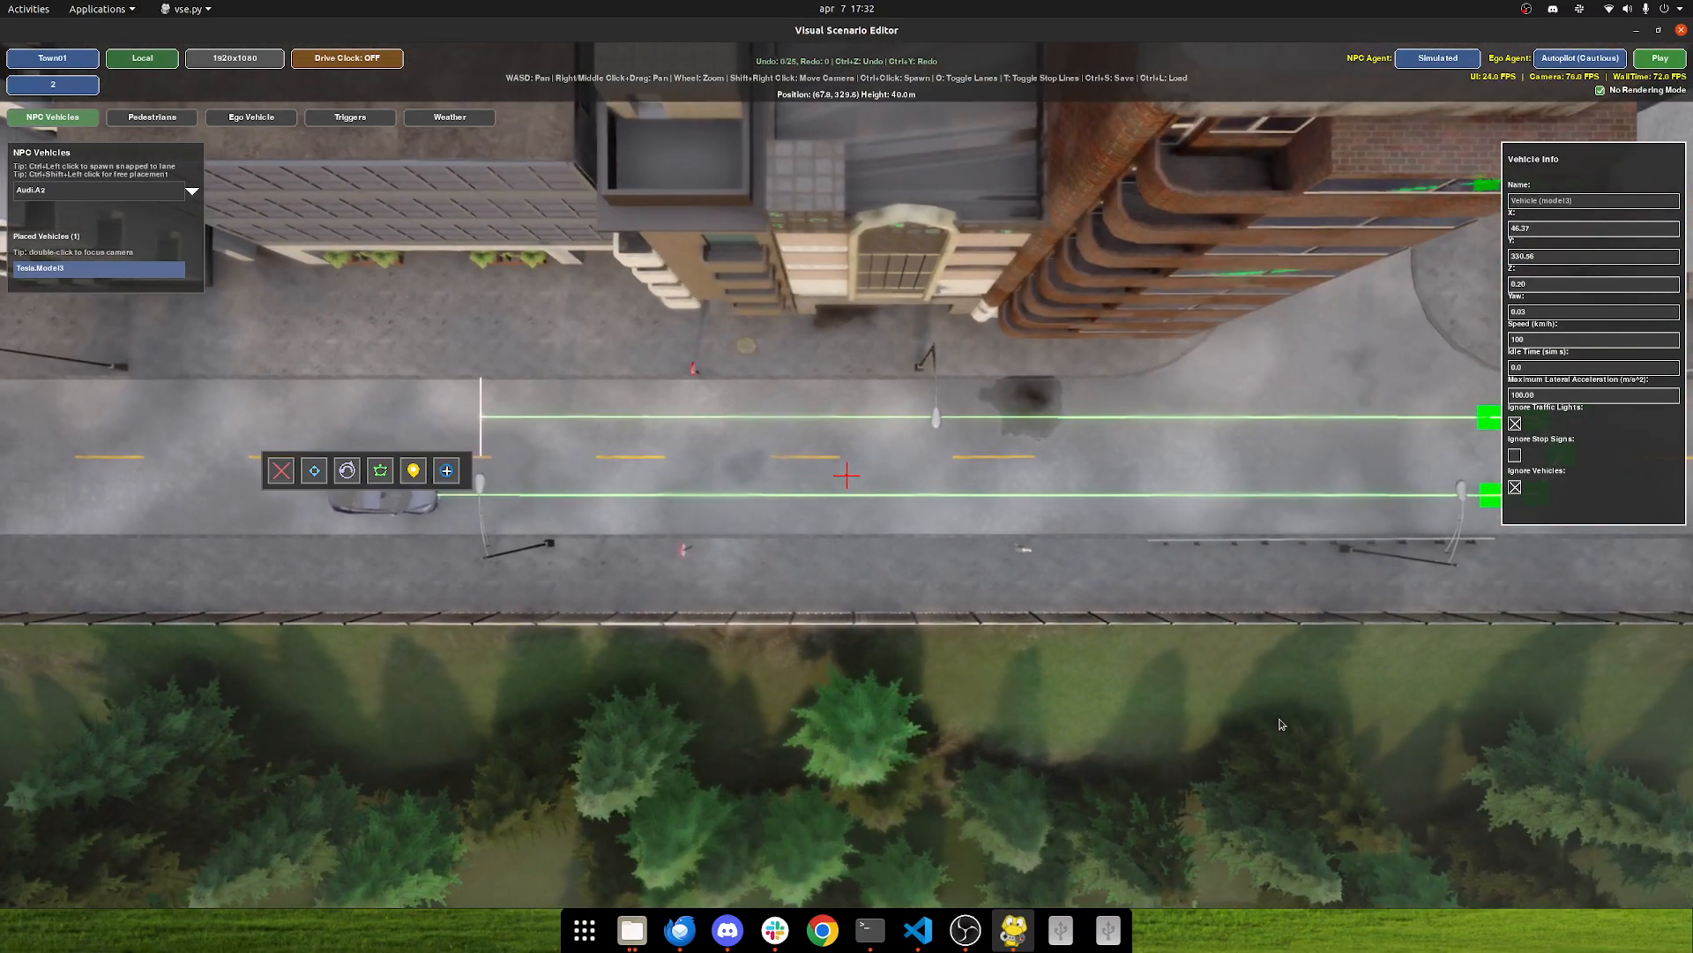
{"action": "right_click_drag", "start_coordinate": [1376, 652], "coordinate": [1143, 677]}
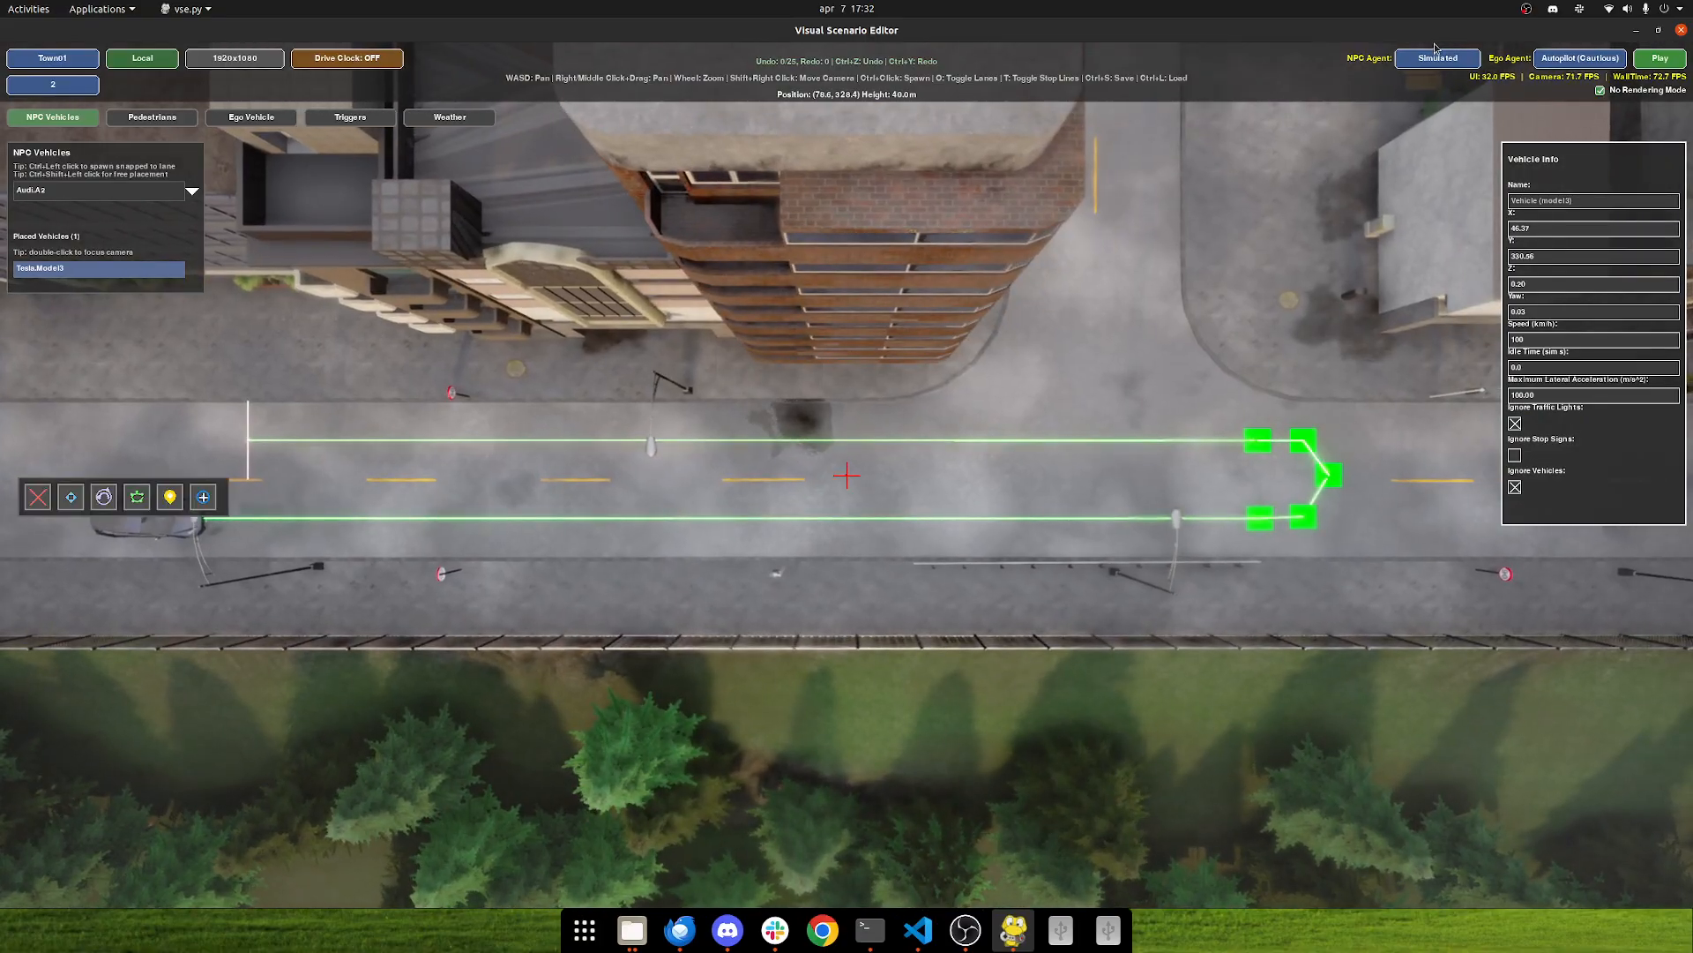
{"action": "left_click", "coordinate": [1436, 49]}
{"action": "left_click", "coordinate": [1438, 101]}
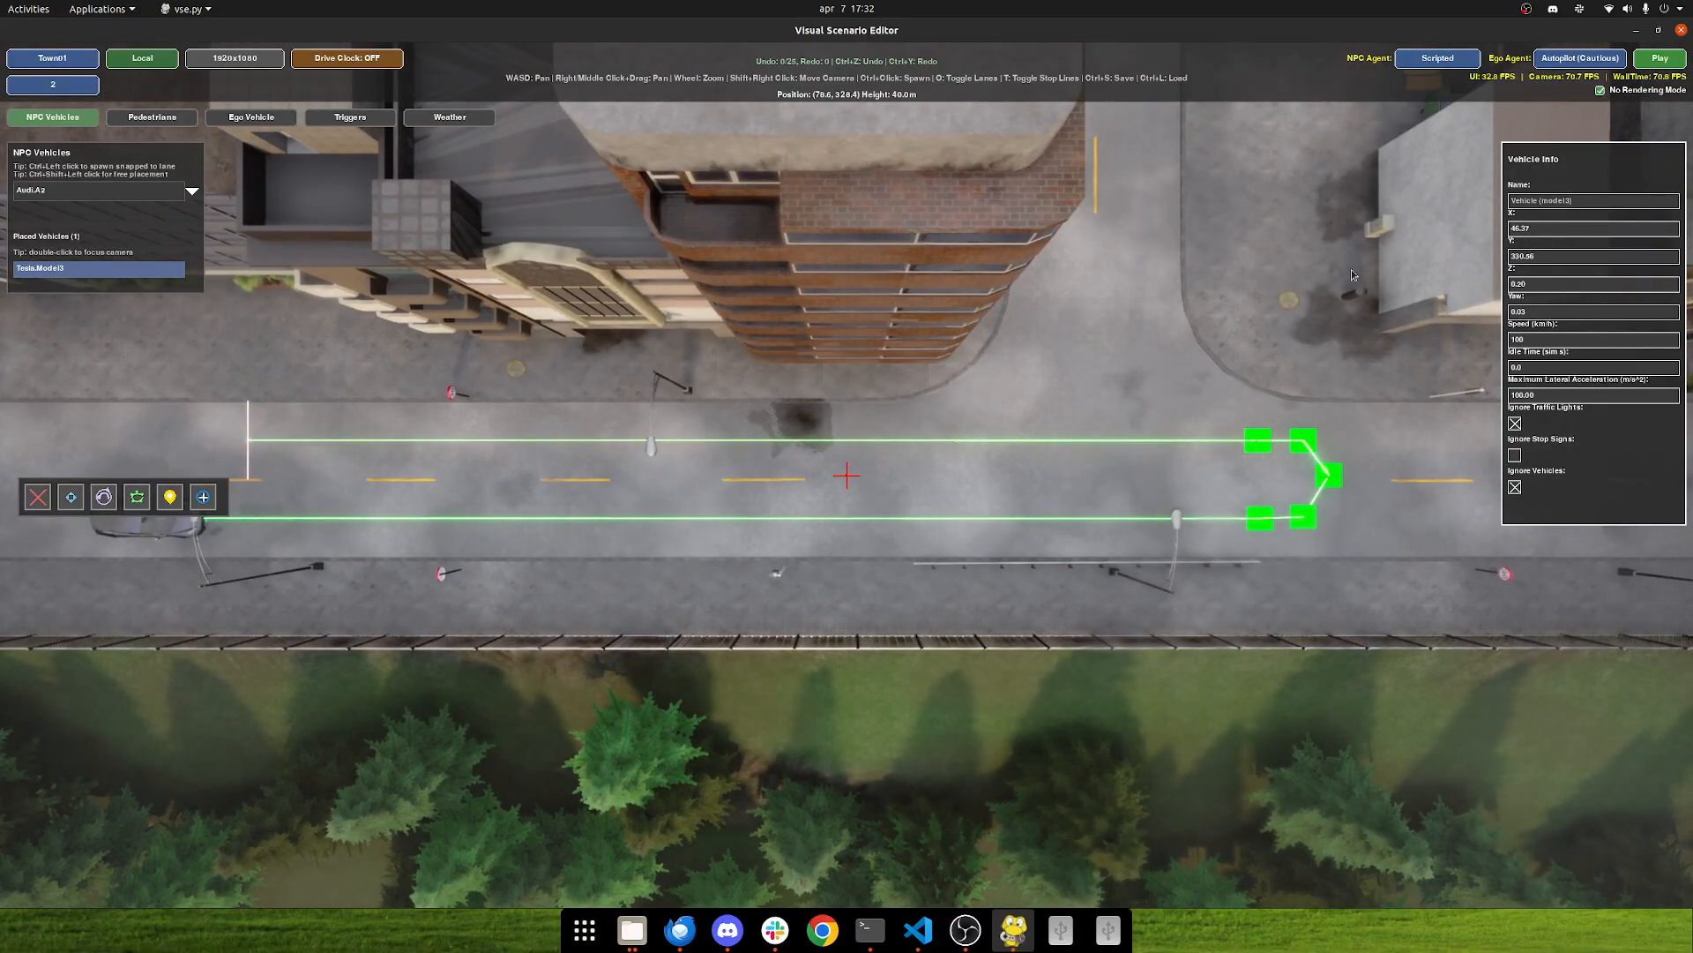
{"action": "left_click", "coordinate": [1660, 59]}
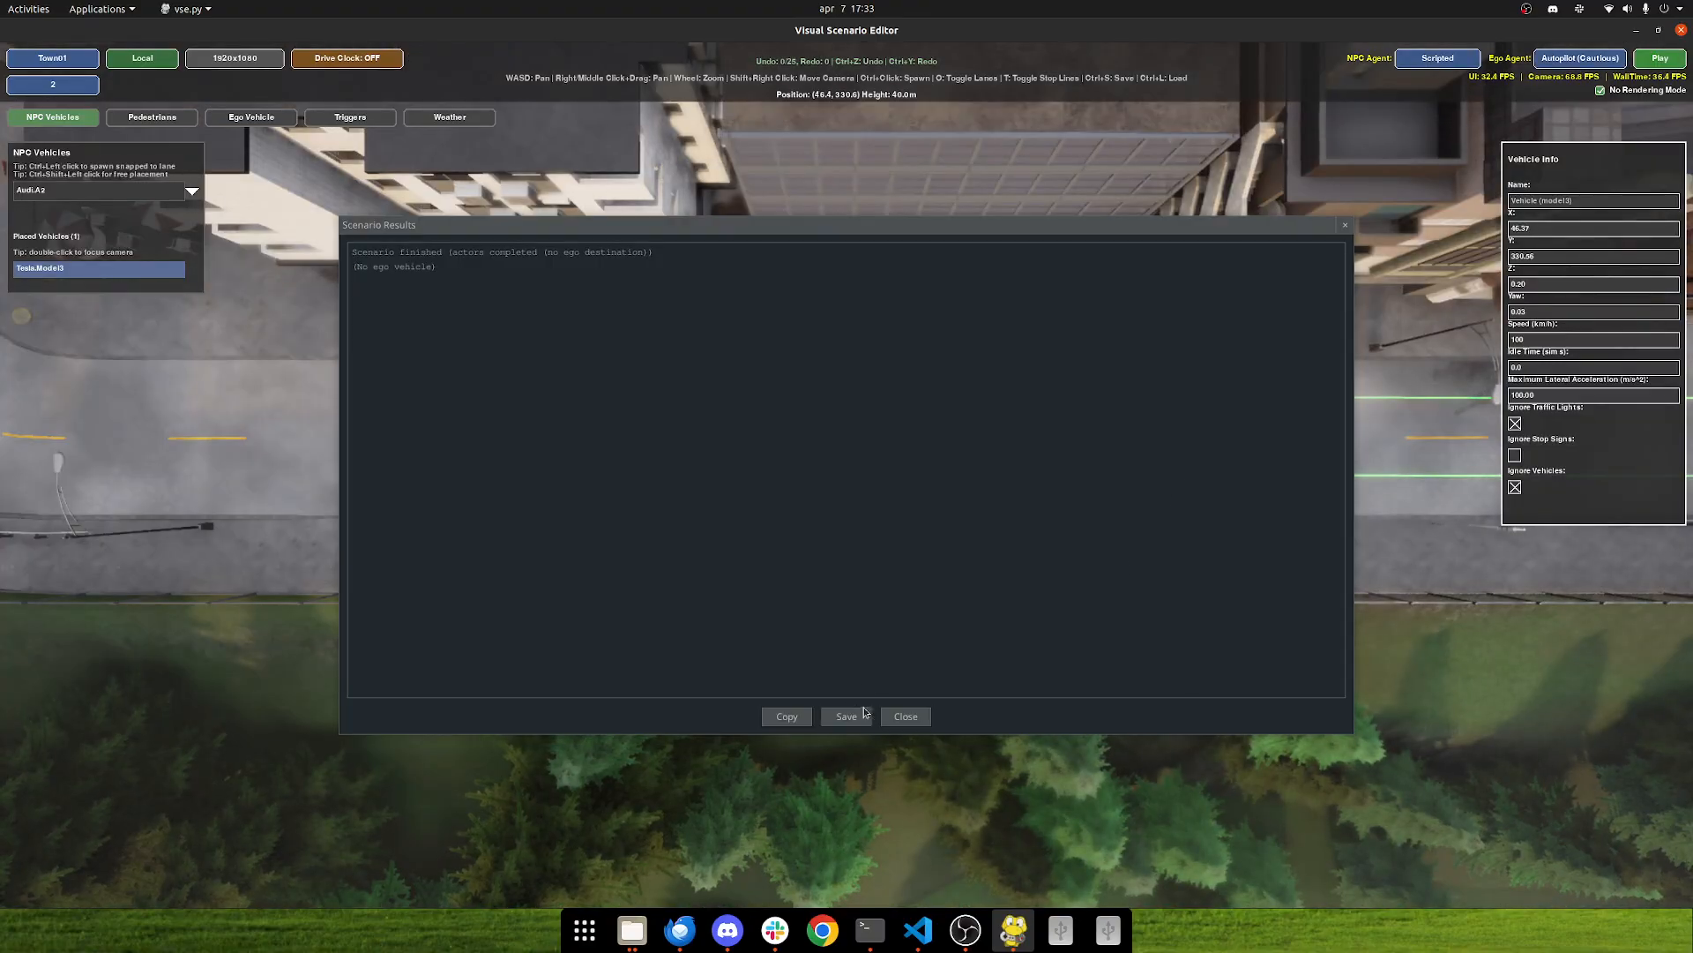
{"action": "left_click", "coordinate": [915, 723]}
Step: Open the saved scenario named 1
{"action": "right_click_drag", "start_coordinate": [988, 688], "coordinate": [513, 732]}
{"action": "right_click_drag", "start_coordinate": [1294, 698], "coordinate": [633, 680]}
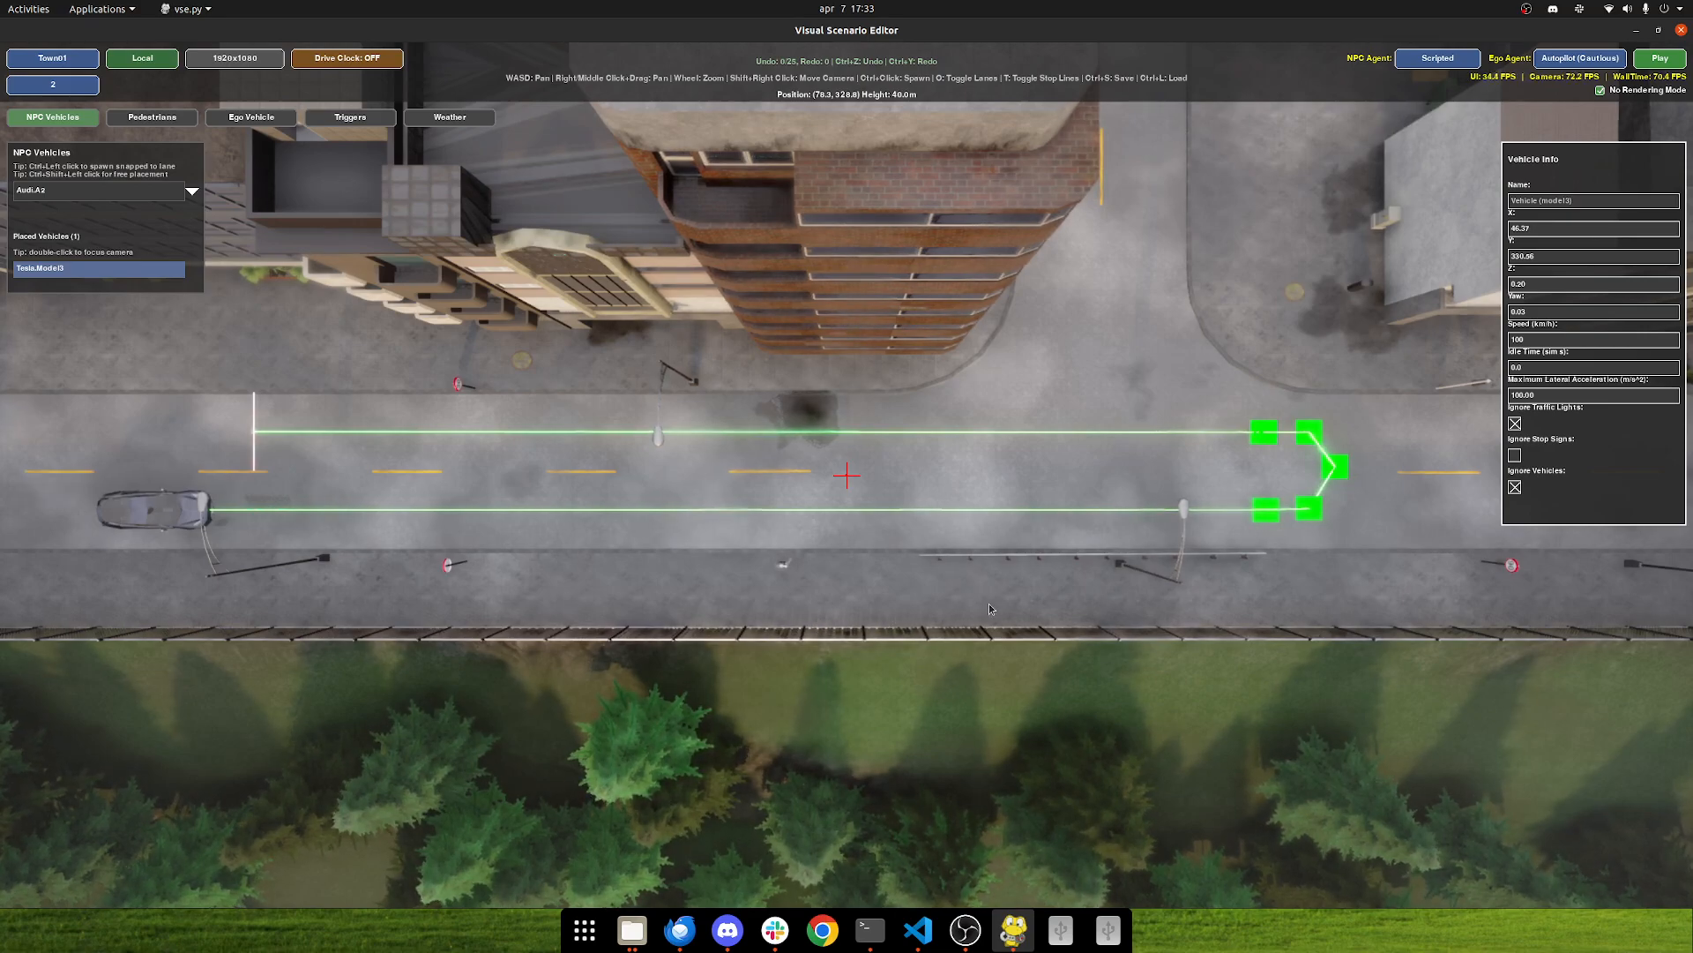
{"action": "right_click_drag", "start_coordinate": [987, 604], "coordinate": [1097, 626]}
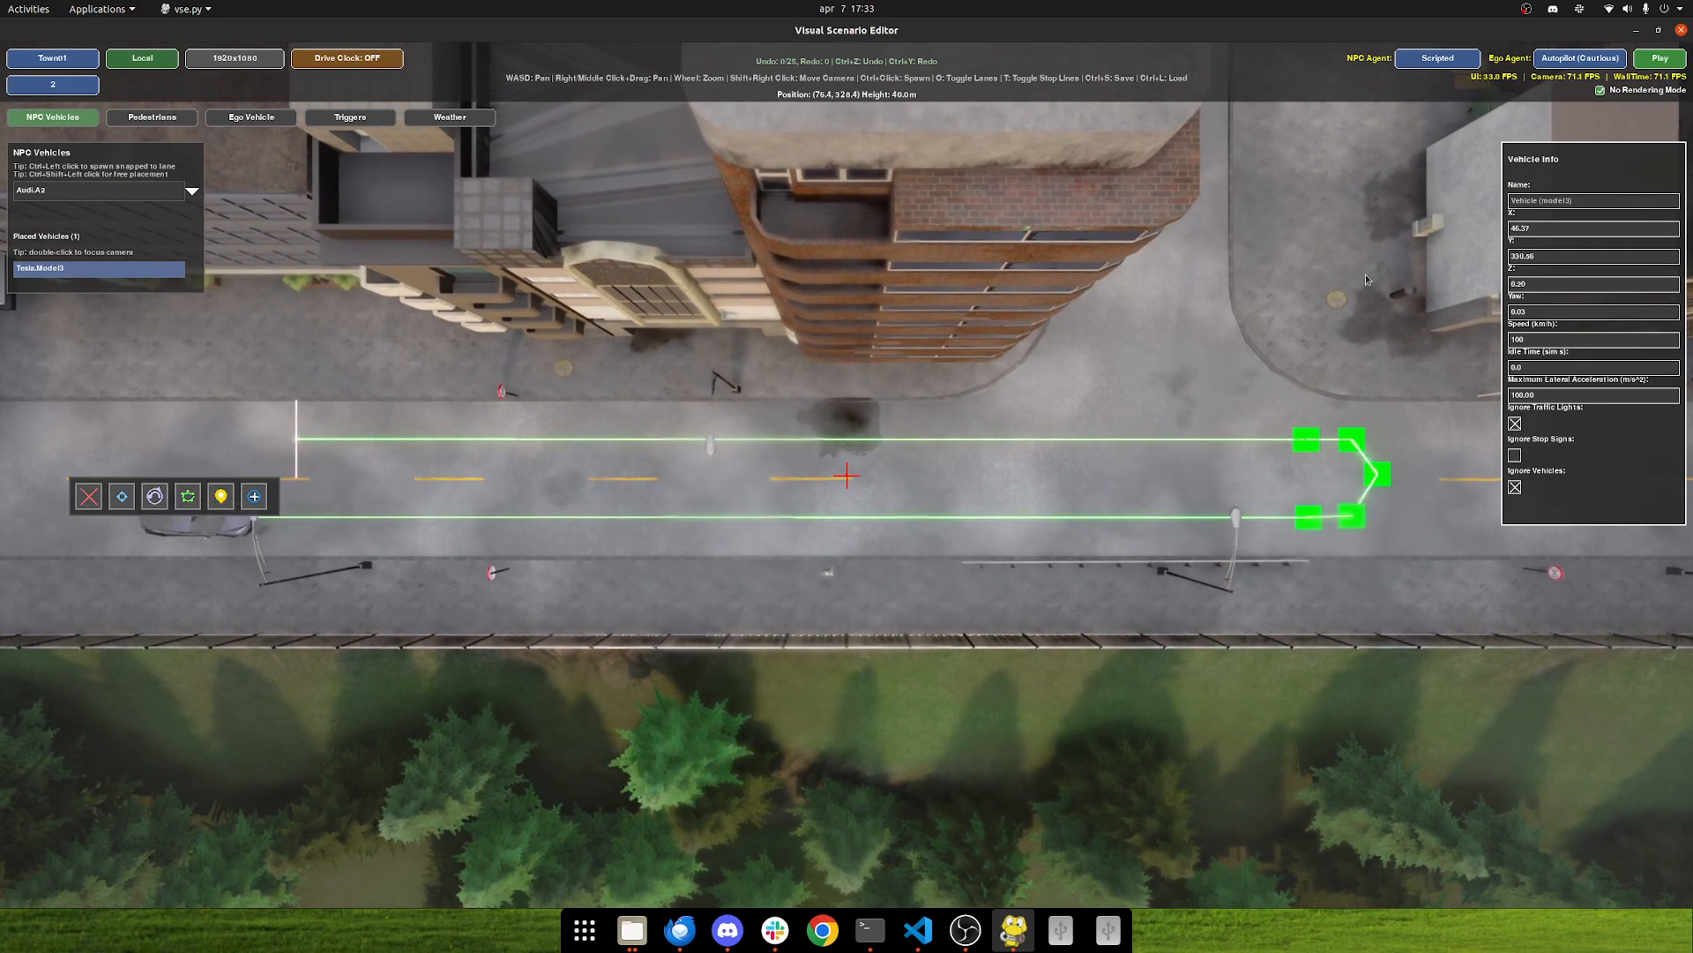
{"action": "left_click", "coordinate": [55, 85]}
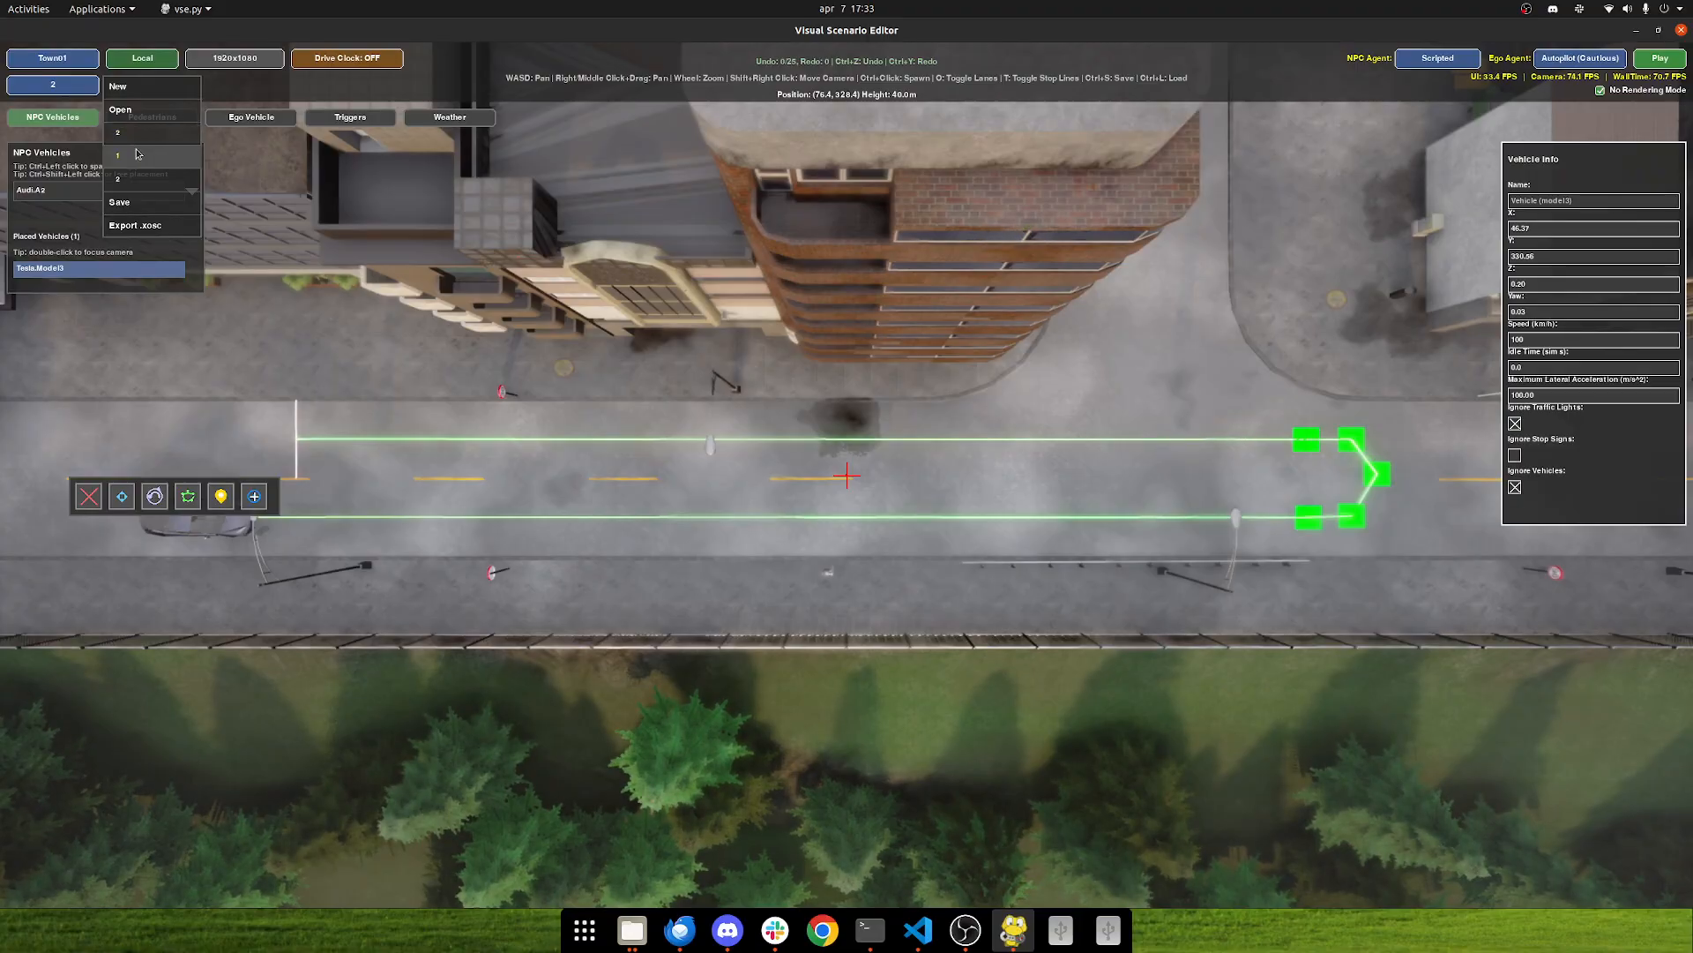
{"action": "left_click", "coordinate": [136, 151]}
Step: Select the white ego vehicle on the road and examine its settings and the route ahead of it
{"action": "key", "text": "d"}
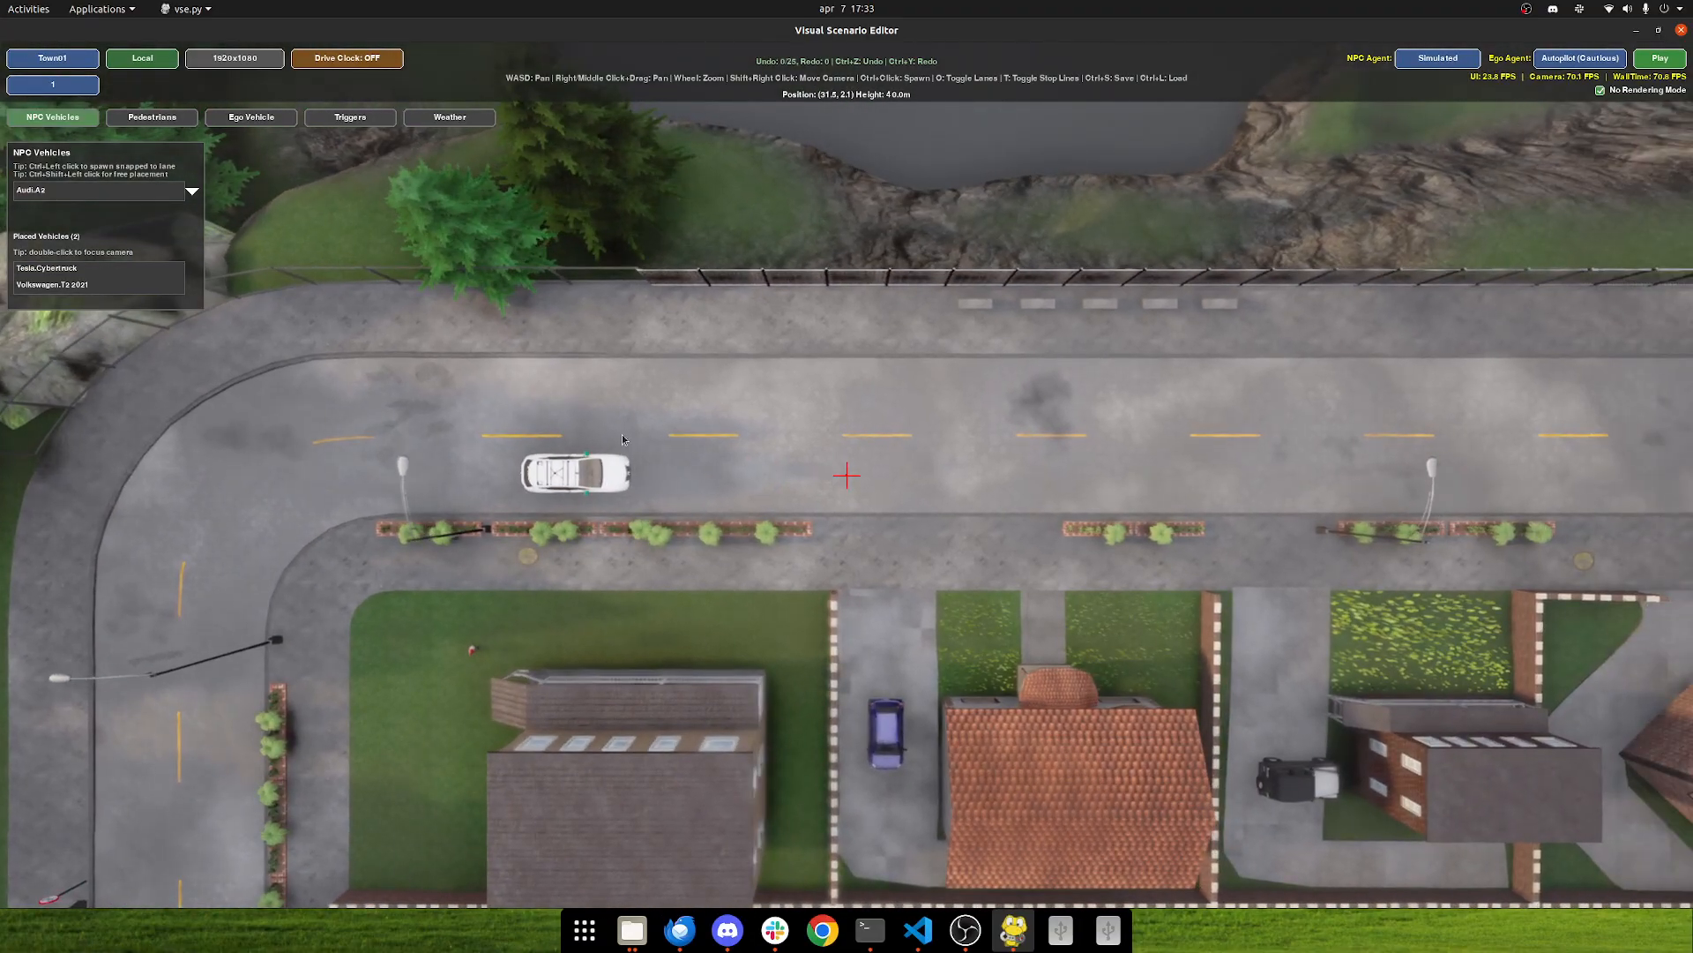
{"action": "left_click", "coordinate": [577, 478]}
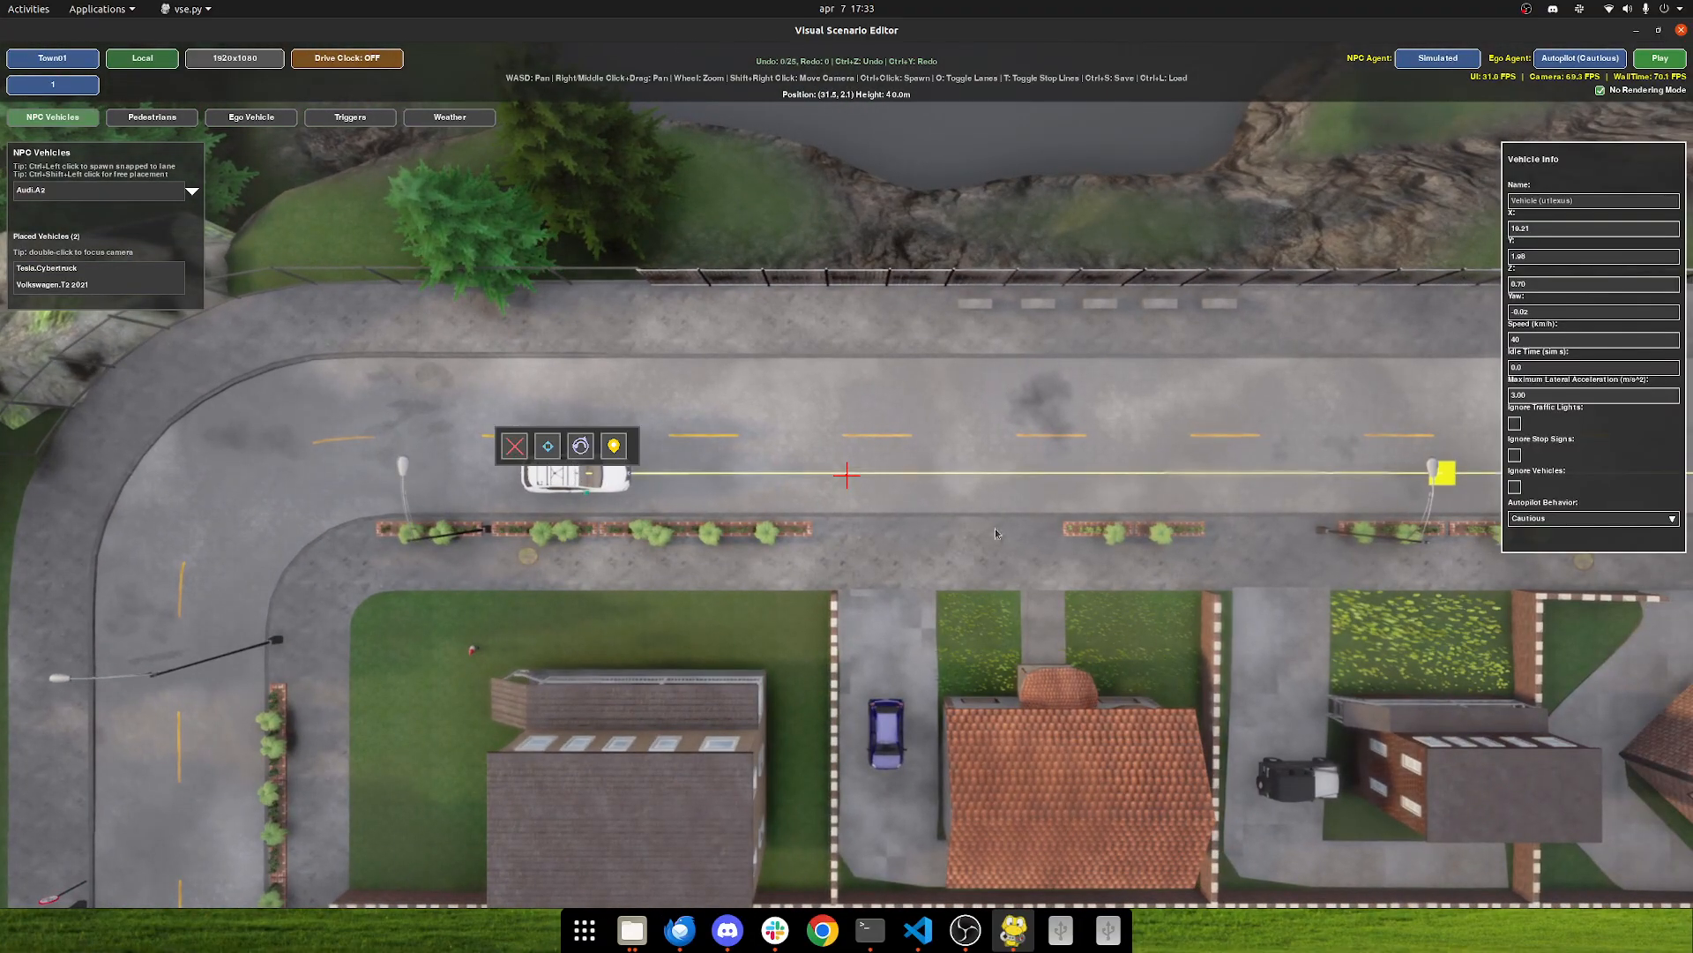
{"action": "key", "text": "d"}
{"action": "key", "text": "d"}
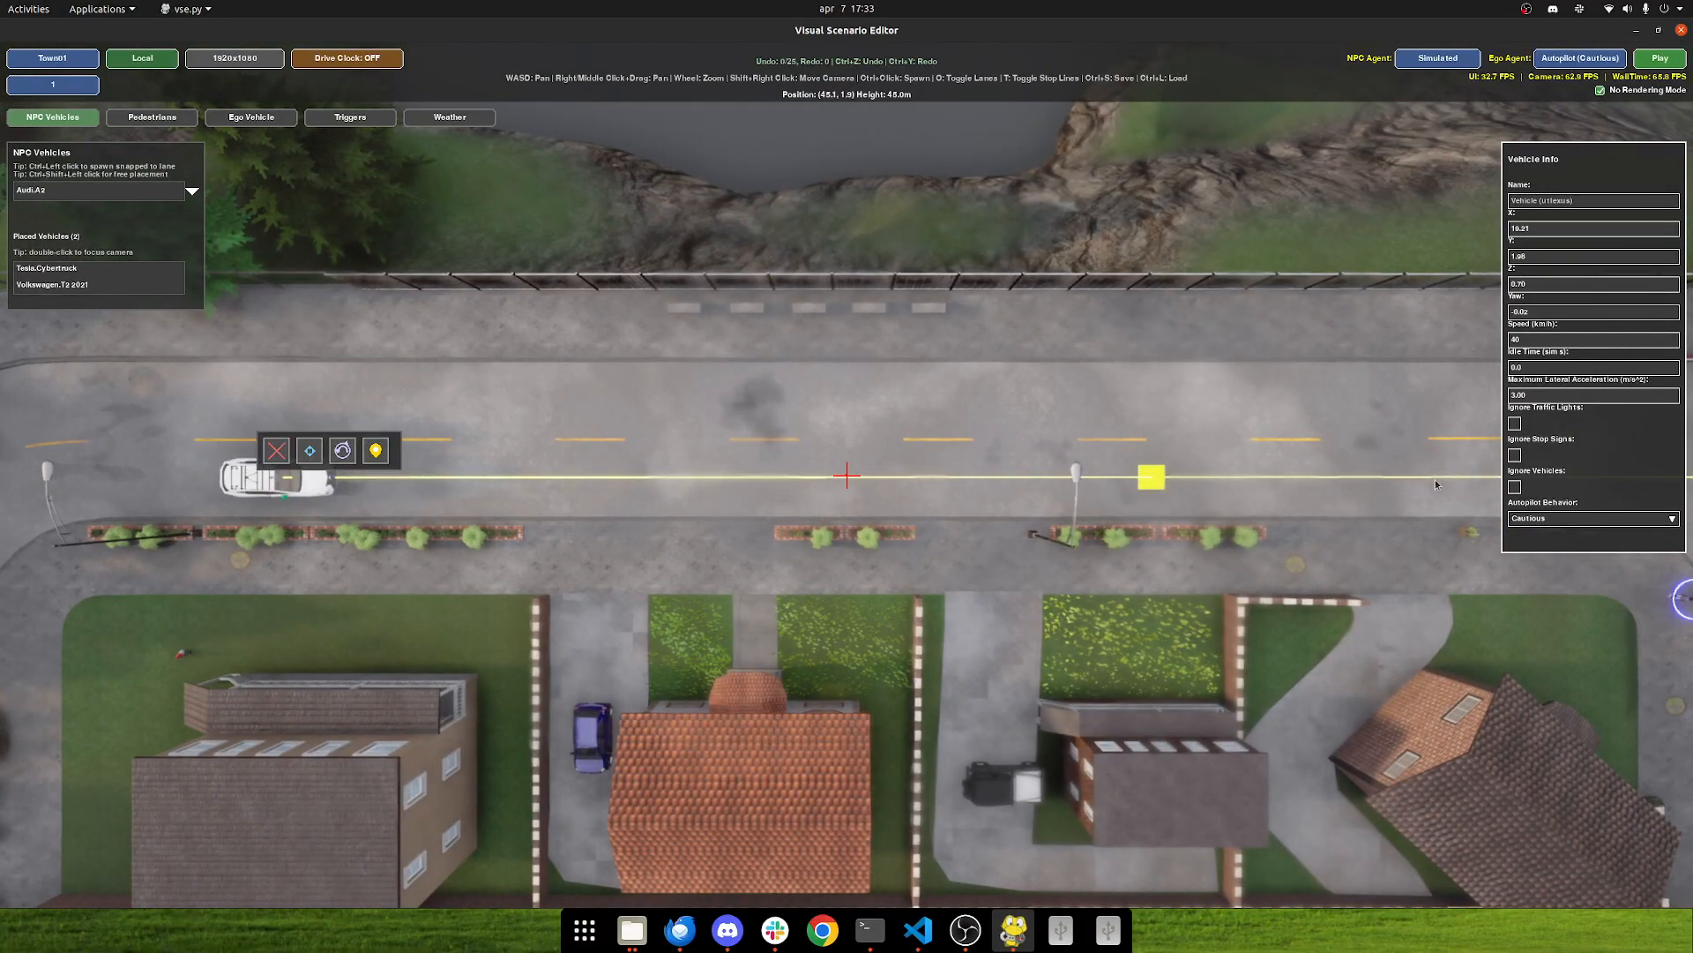
{"action": "scroll", "coordinate": [1432, 479], "scroll_direction": "down", "scroll_amount": 1}
{"action": "scroll", "coordinate": [444, 532], "scroll_direction": "up", "scroll_amount": 3}
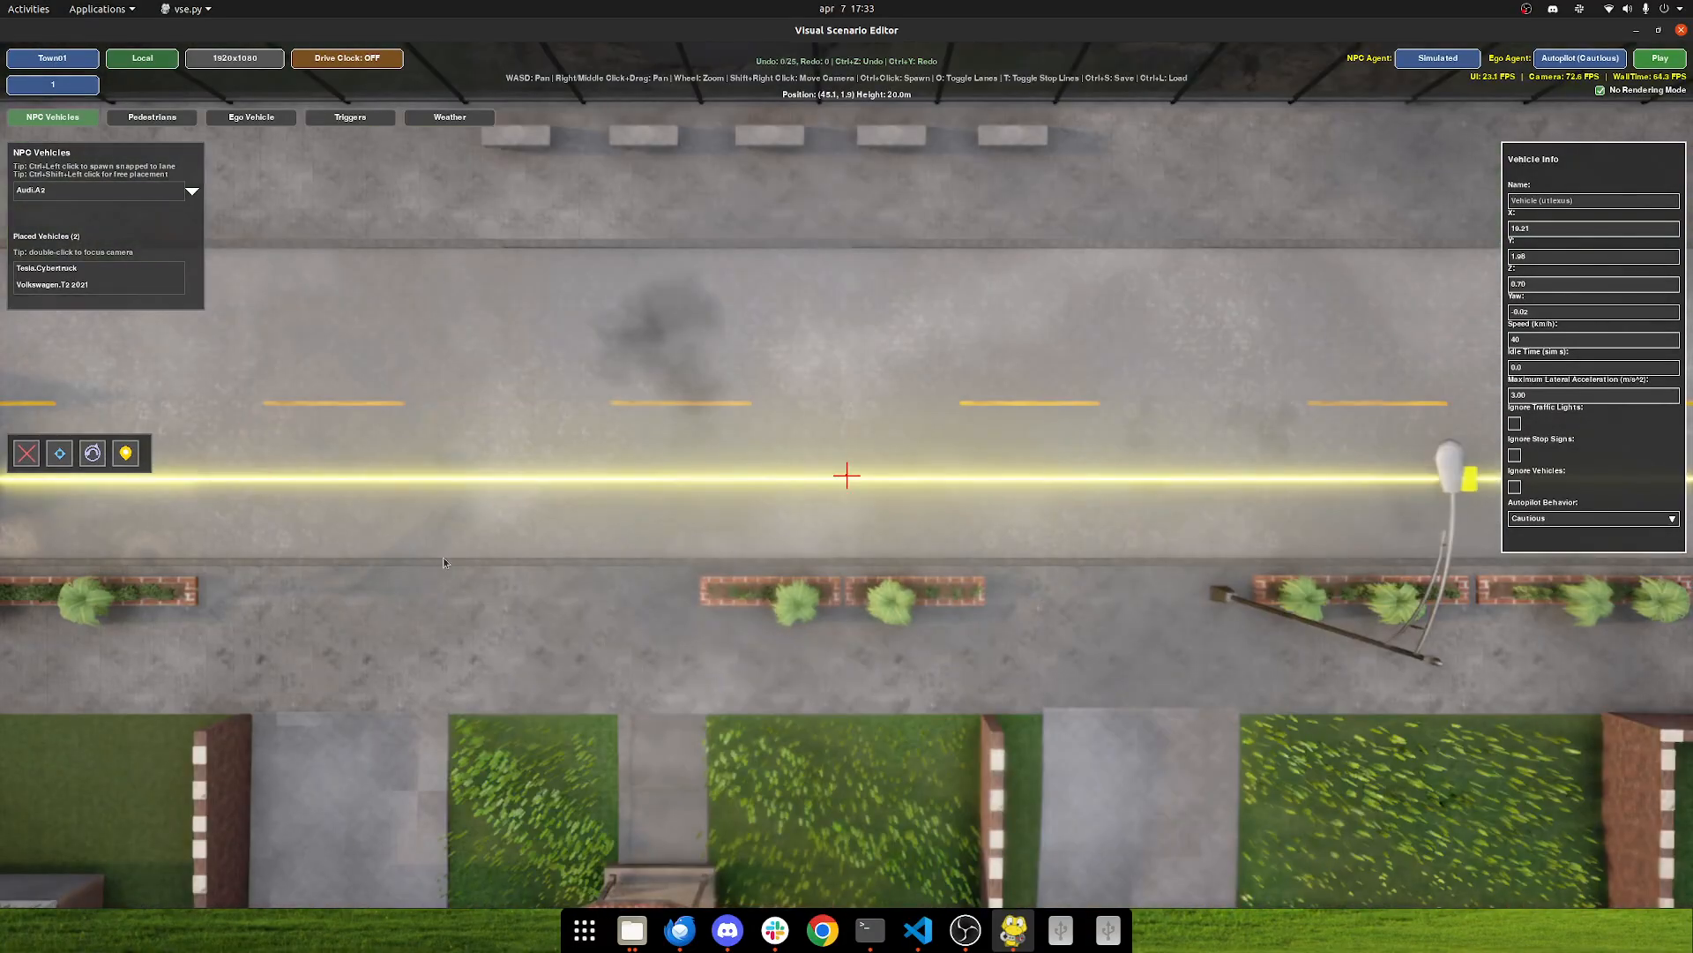
{"action": "middle_click_drag", "start_coordinate": [445, 559], "coordinate": [1123, 564]}
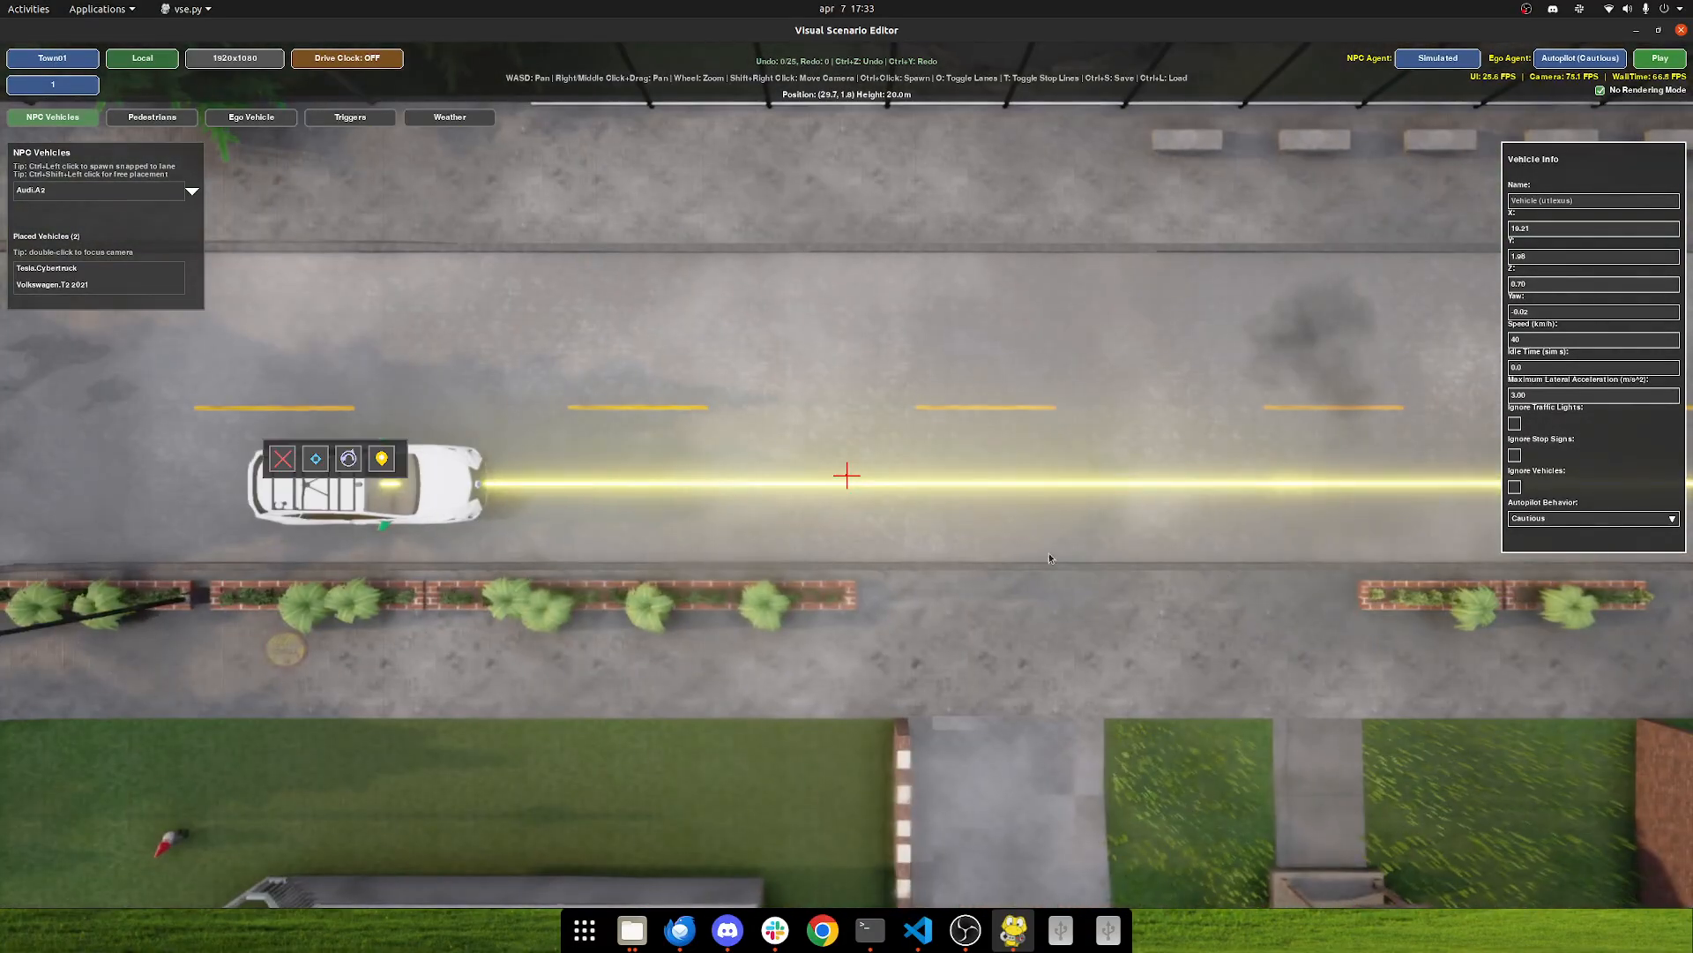
{"action": "scroll", "coordinate": [912, 551], "scroll_direction": "down", "scroll_amount": 3}
{"action": "scroll", "coordinate": [840, 554], "scroll_direction": "up", "scroll_amount": 1}
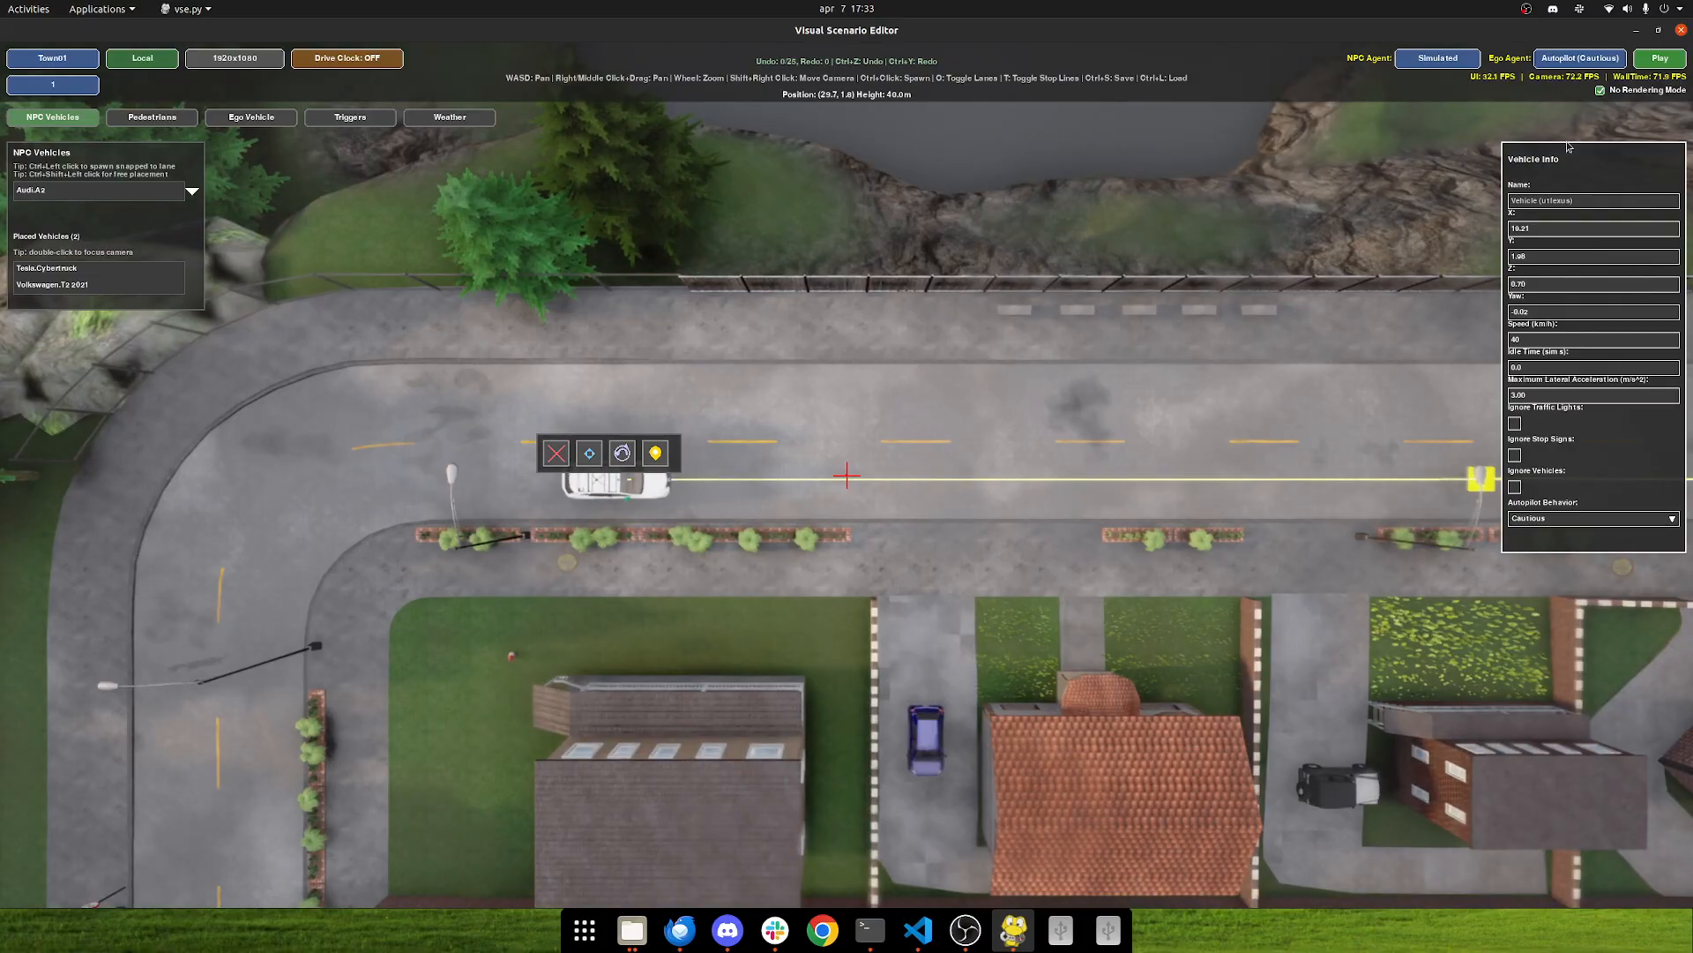
Step: Set the ego agent to CARLA Autopilot with the Cautious behavior
{"action": "left_click", "coordinate": [1582, 60]}
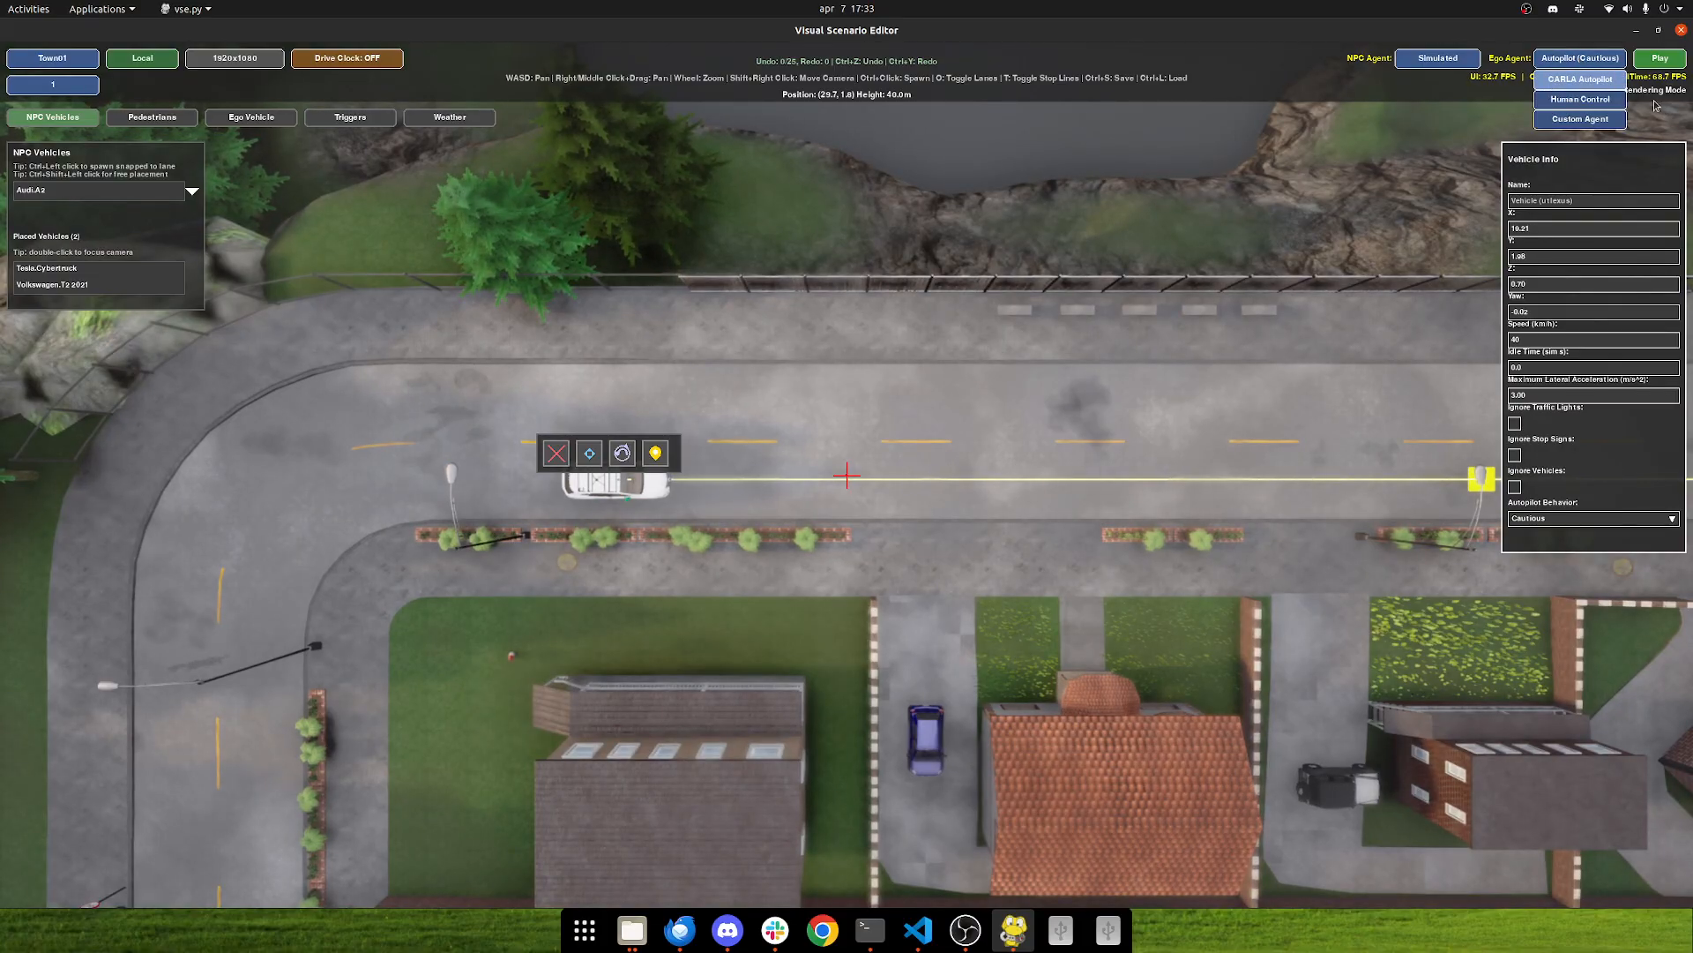
{"action": "left_click", "coordinate": [1612, 80]}
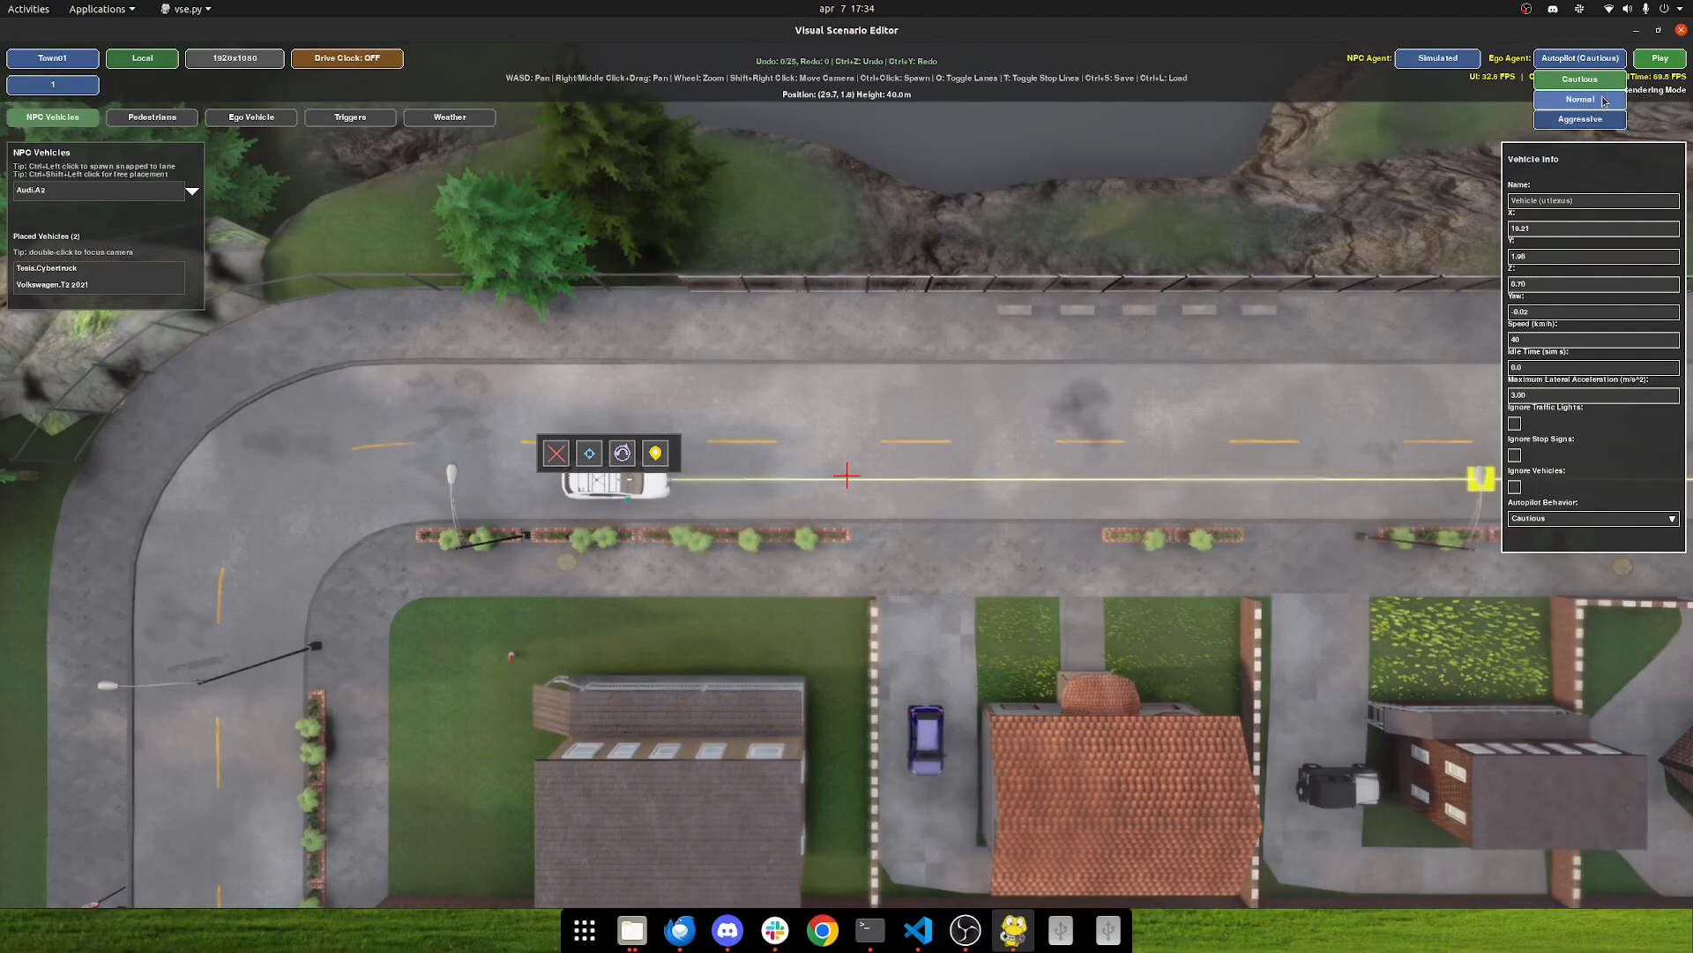
{"action": "left_click", "coordinate": [1598, 82]}
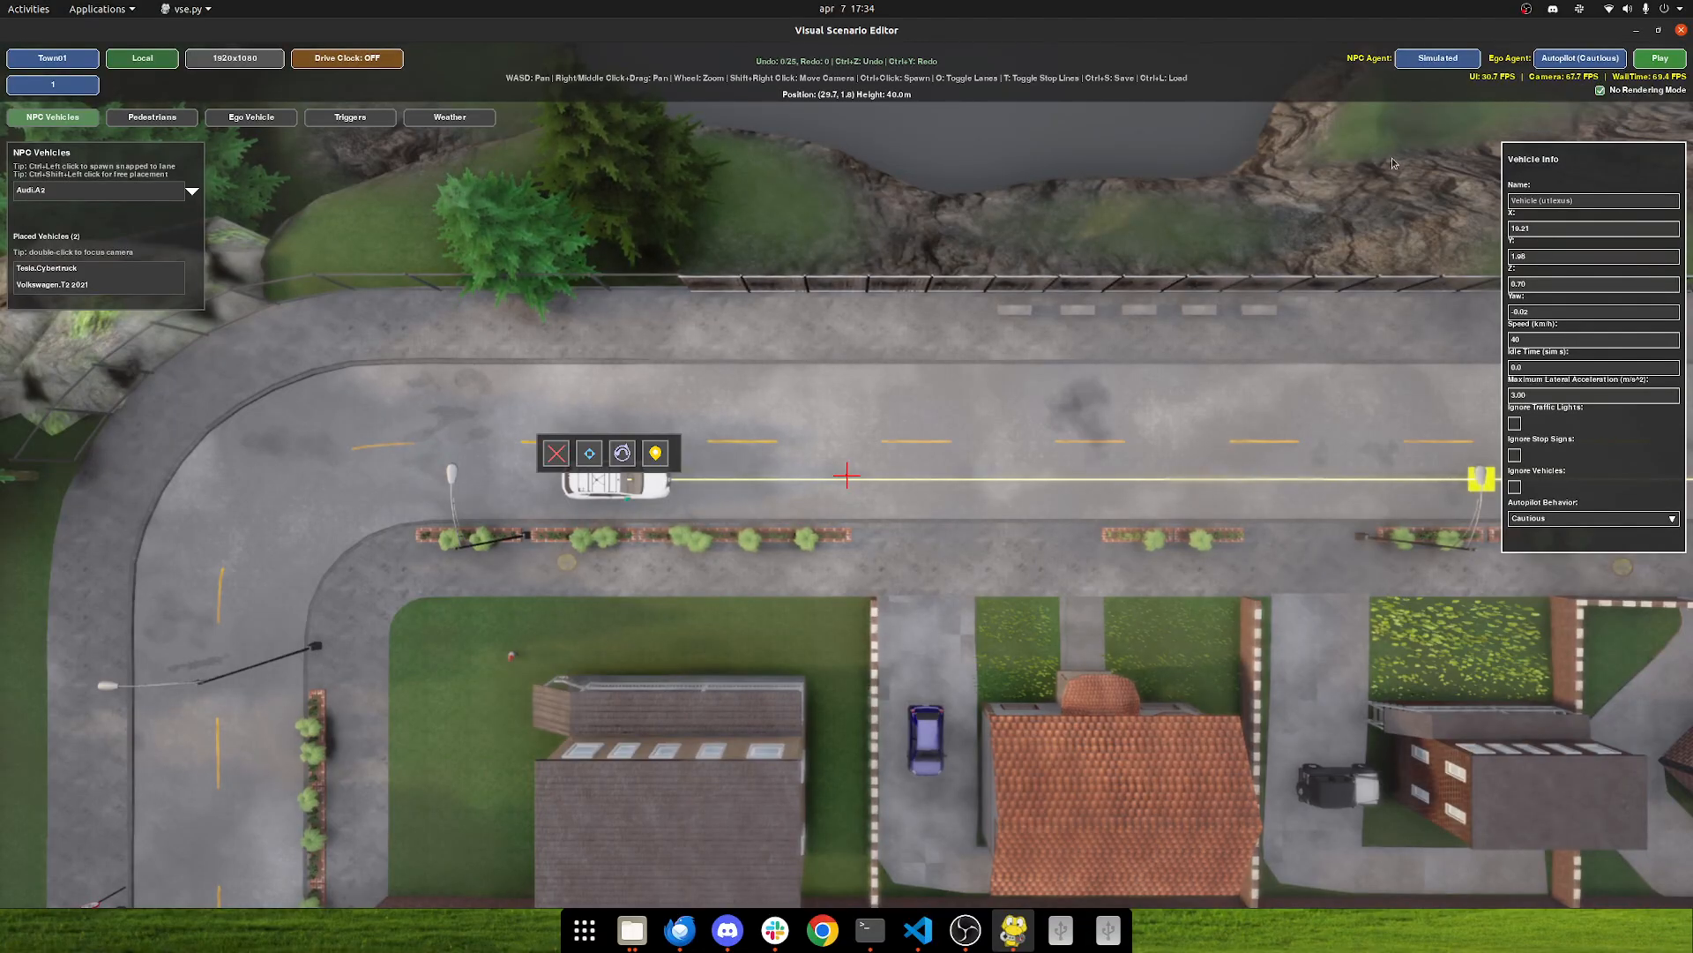
Step: Play the scenario with the autopilot, follow the ego vehicle along the road, stop playback and dismiss the results
{"action": "right_click_drag", "start_coordinate": [1213, 246], "coordinate": [1009, 259]}
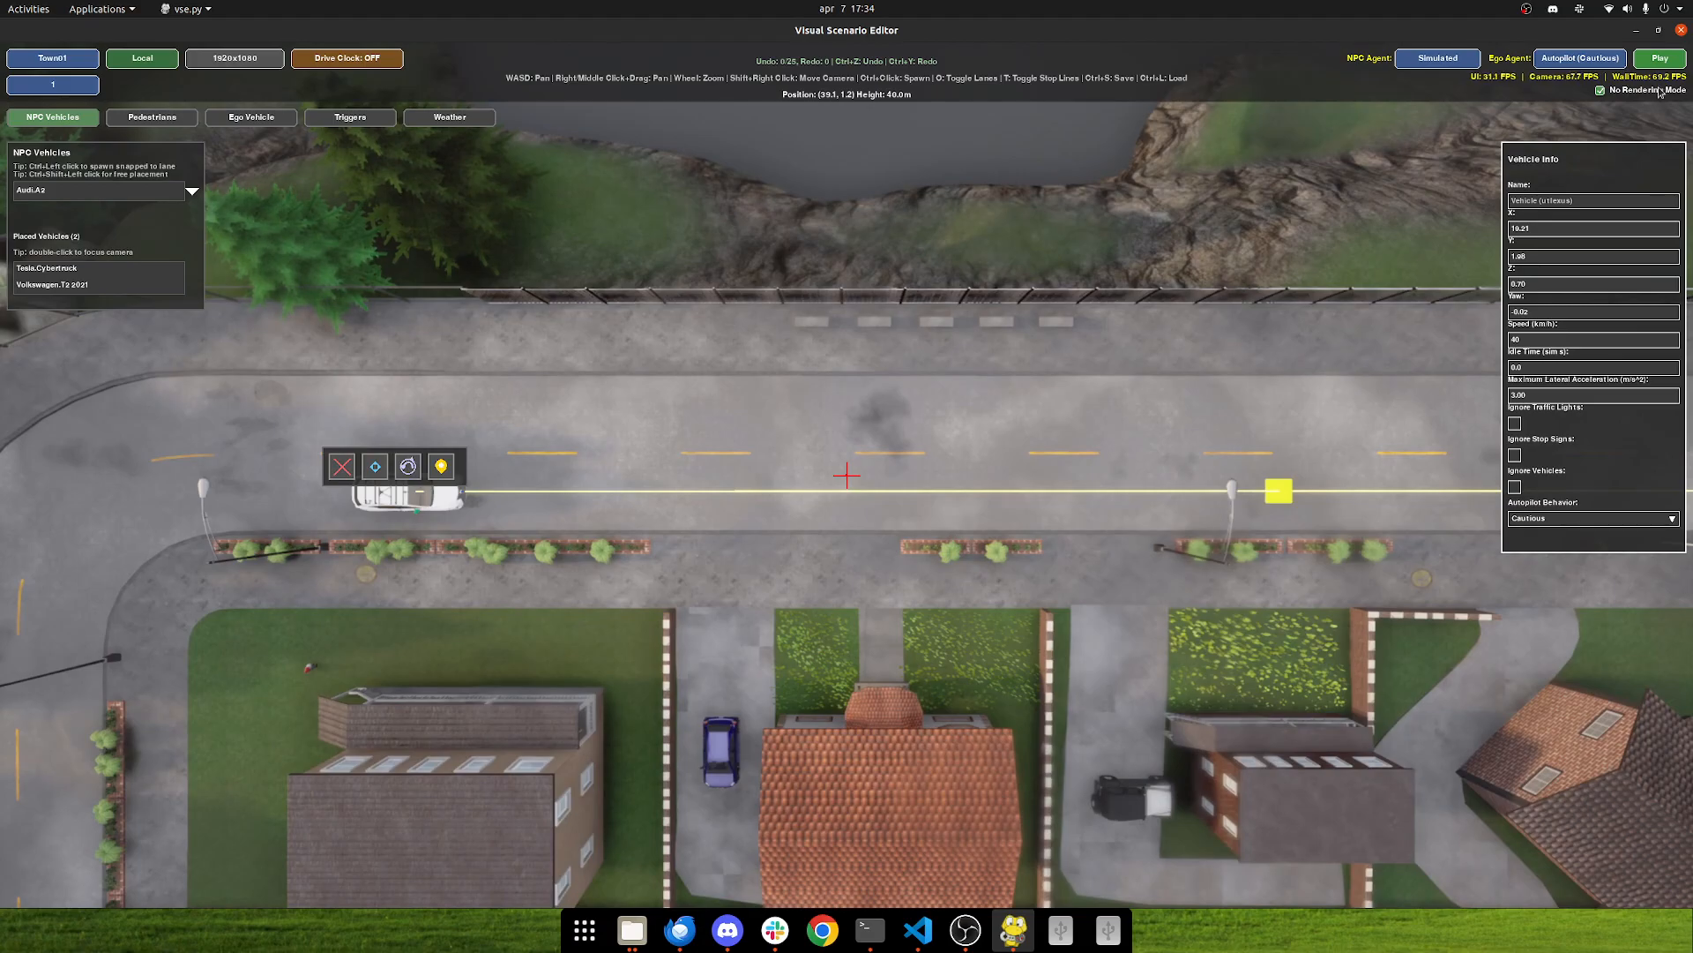
{"action": "left_click", "coordinate": [1660, 58]}
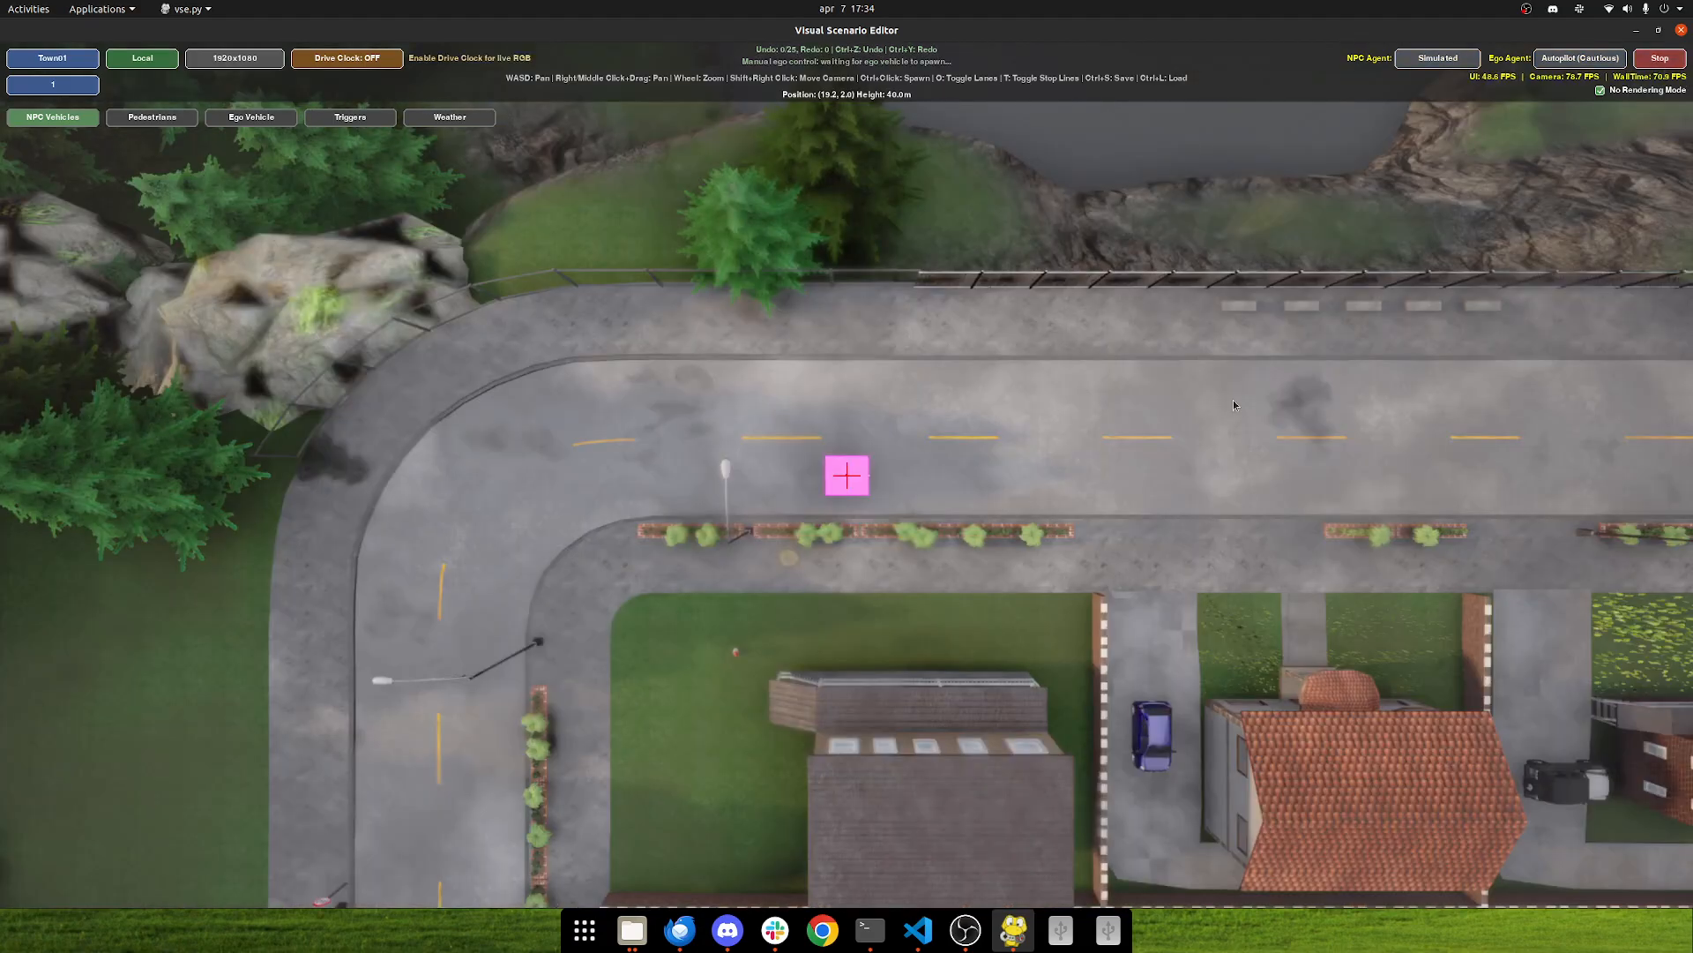
{"action": "right_click_drag", "start_coordinate": [1418, 480], "coordinate": [754, 441]}
{"action": "right_click_drag", "start_coordinate": [1008, 479], "coordinate": [749, 508]}
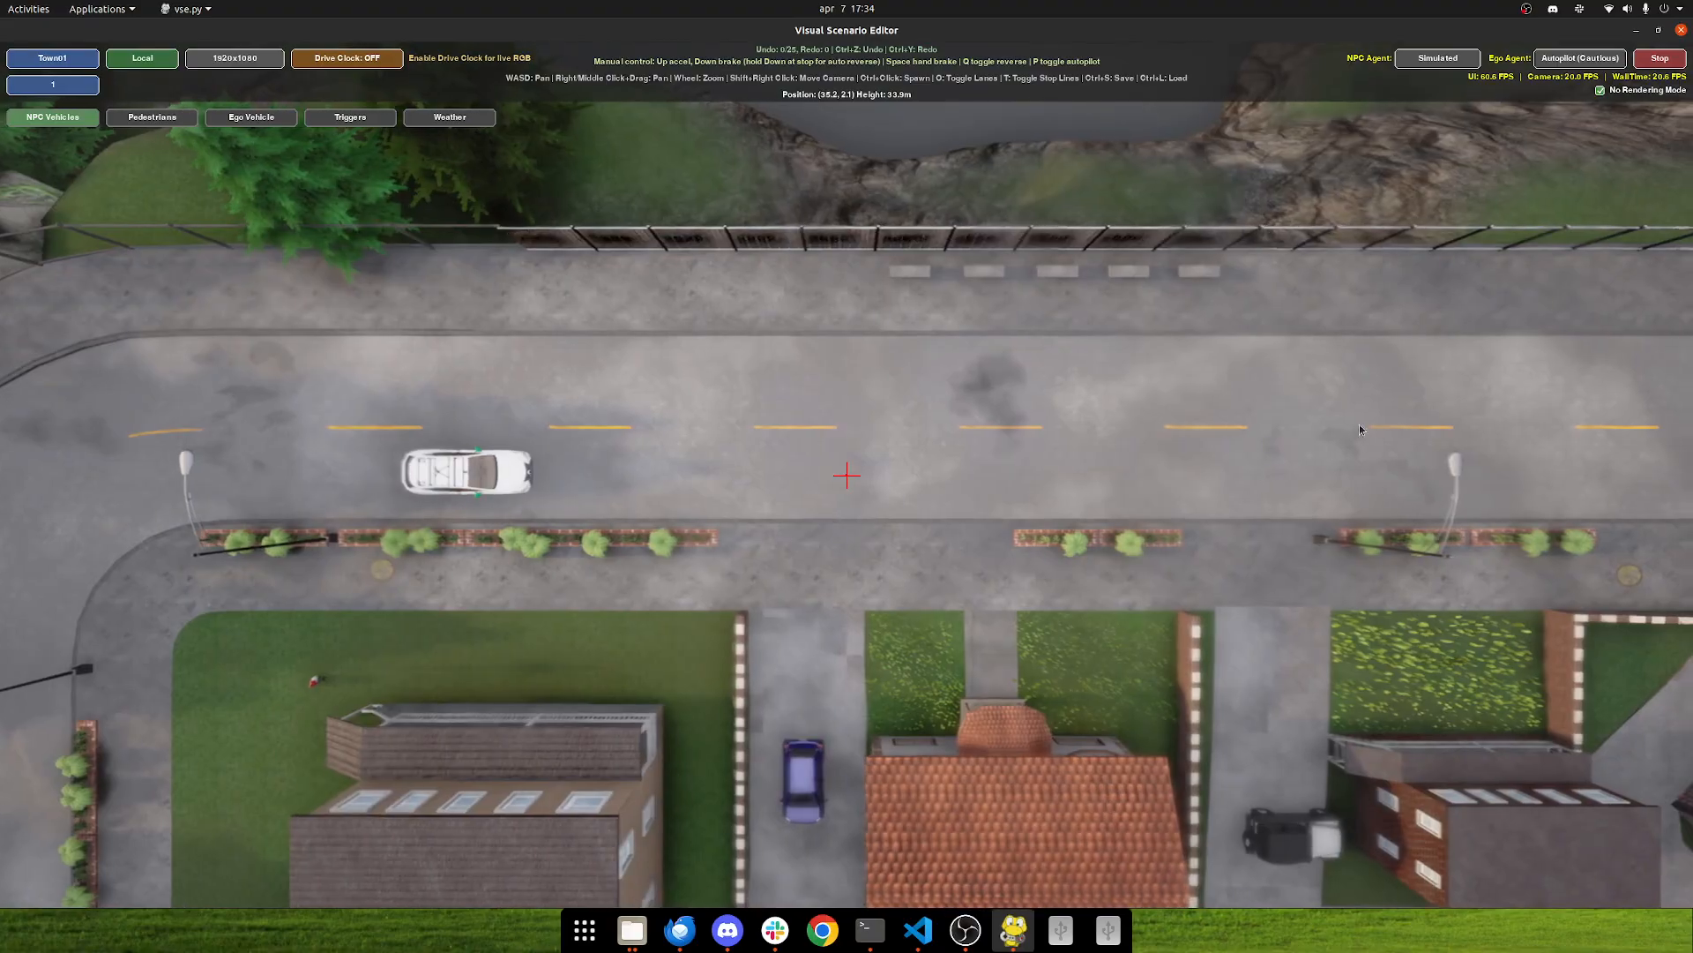
{"action": "right_click_drag", "start_coordinate": [1358, 427], "coordinate": [1268, 451]}
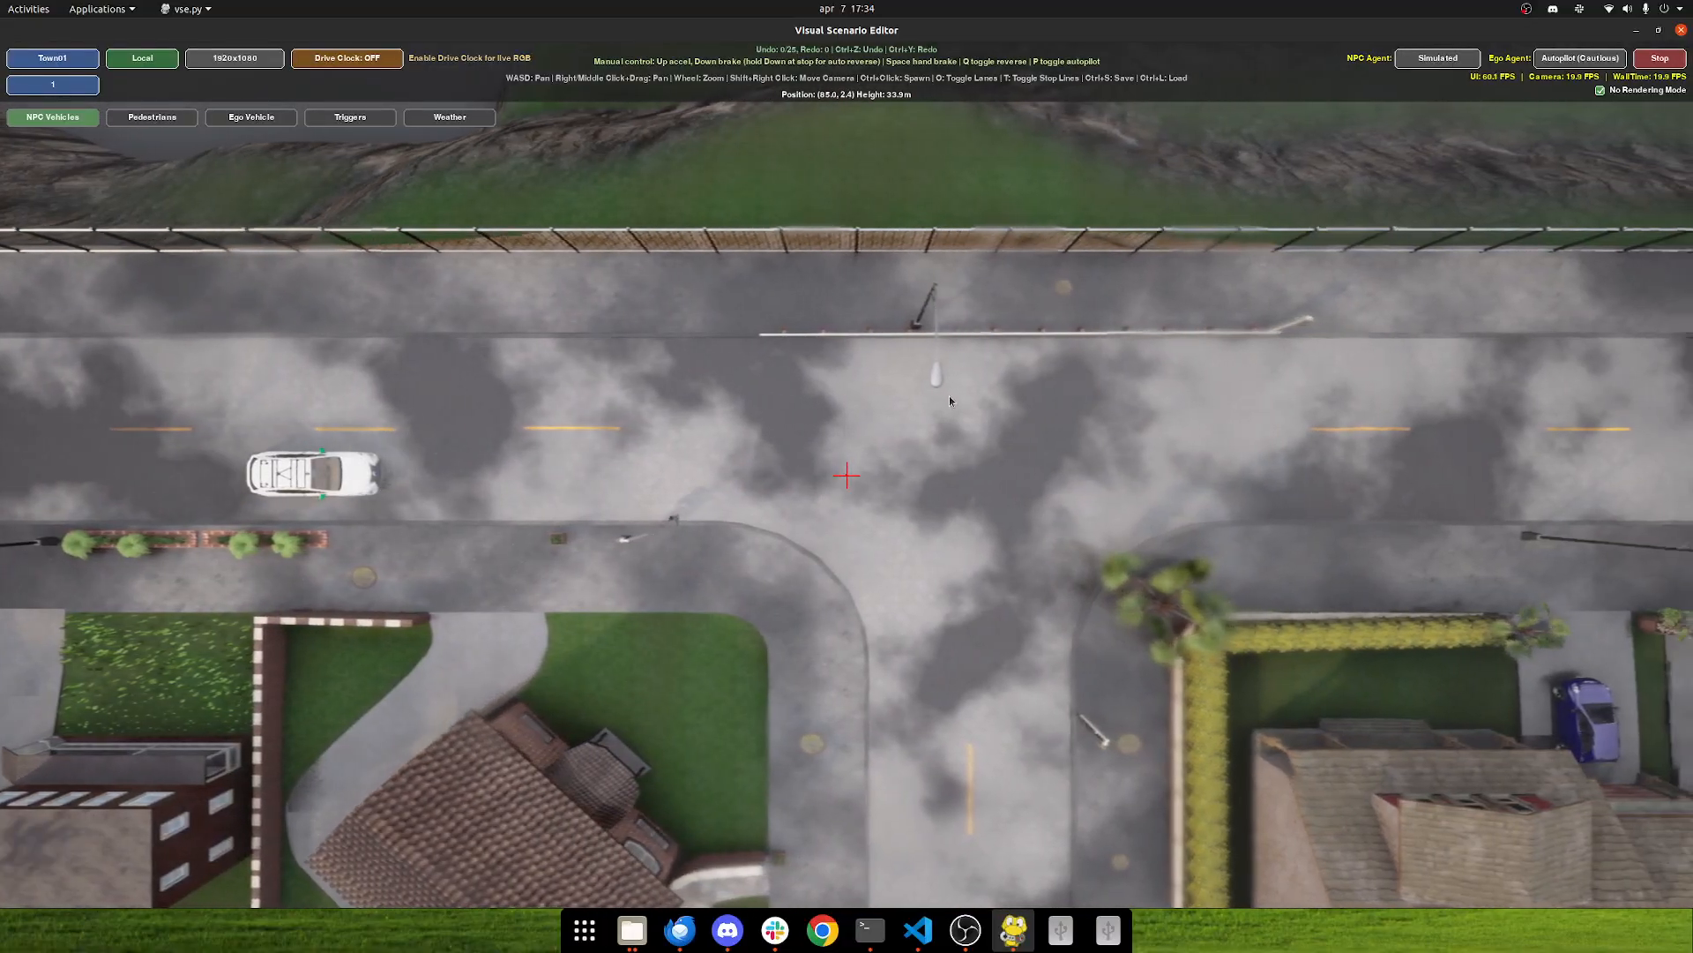
{"action": "right_click_drag", "start_coordinate": [977, 418], "coordinate": [1106, 407]}
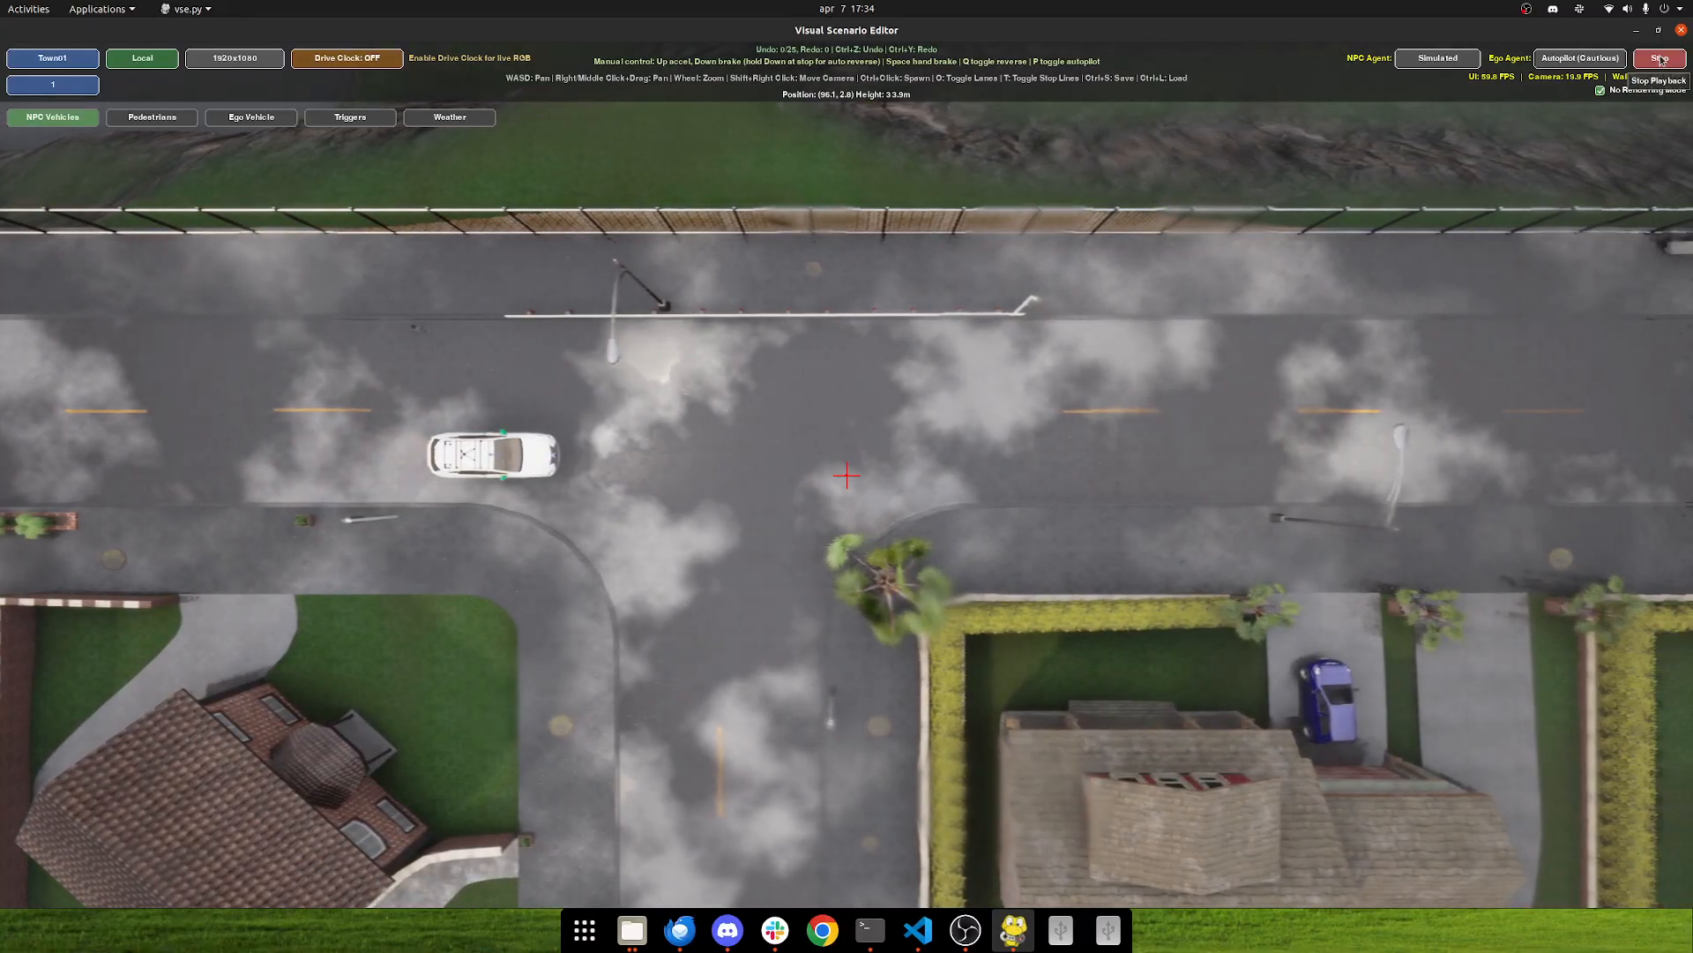
{"action": "left_click", "coordinate": [1659, 58]}
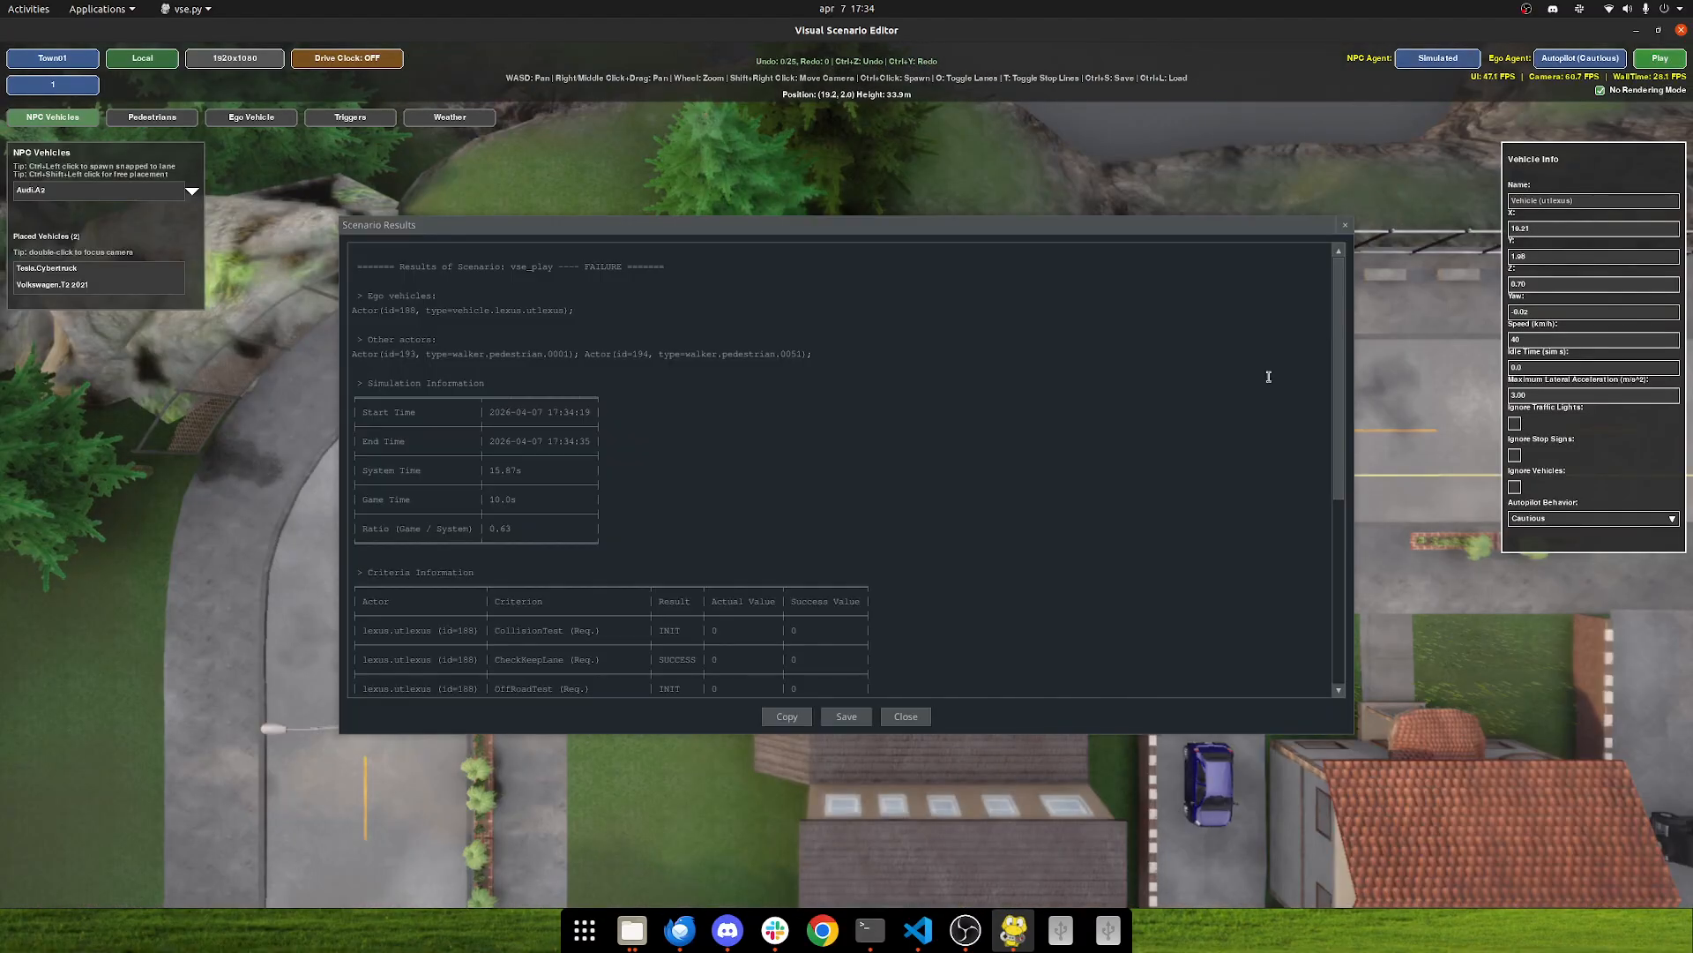
{"action": "left_click", "coordinate": [906, 716]}
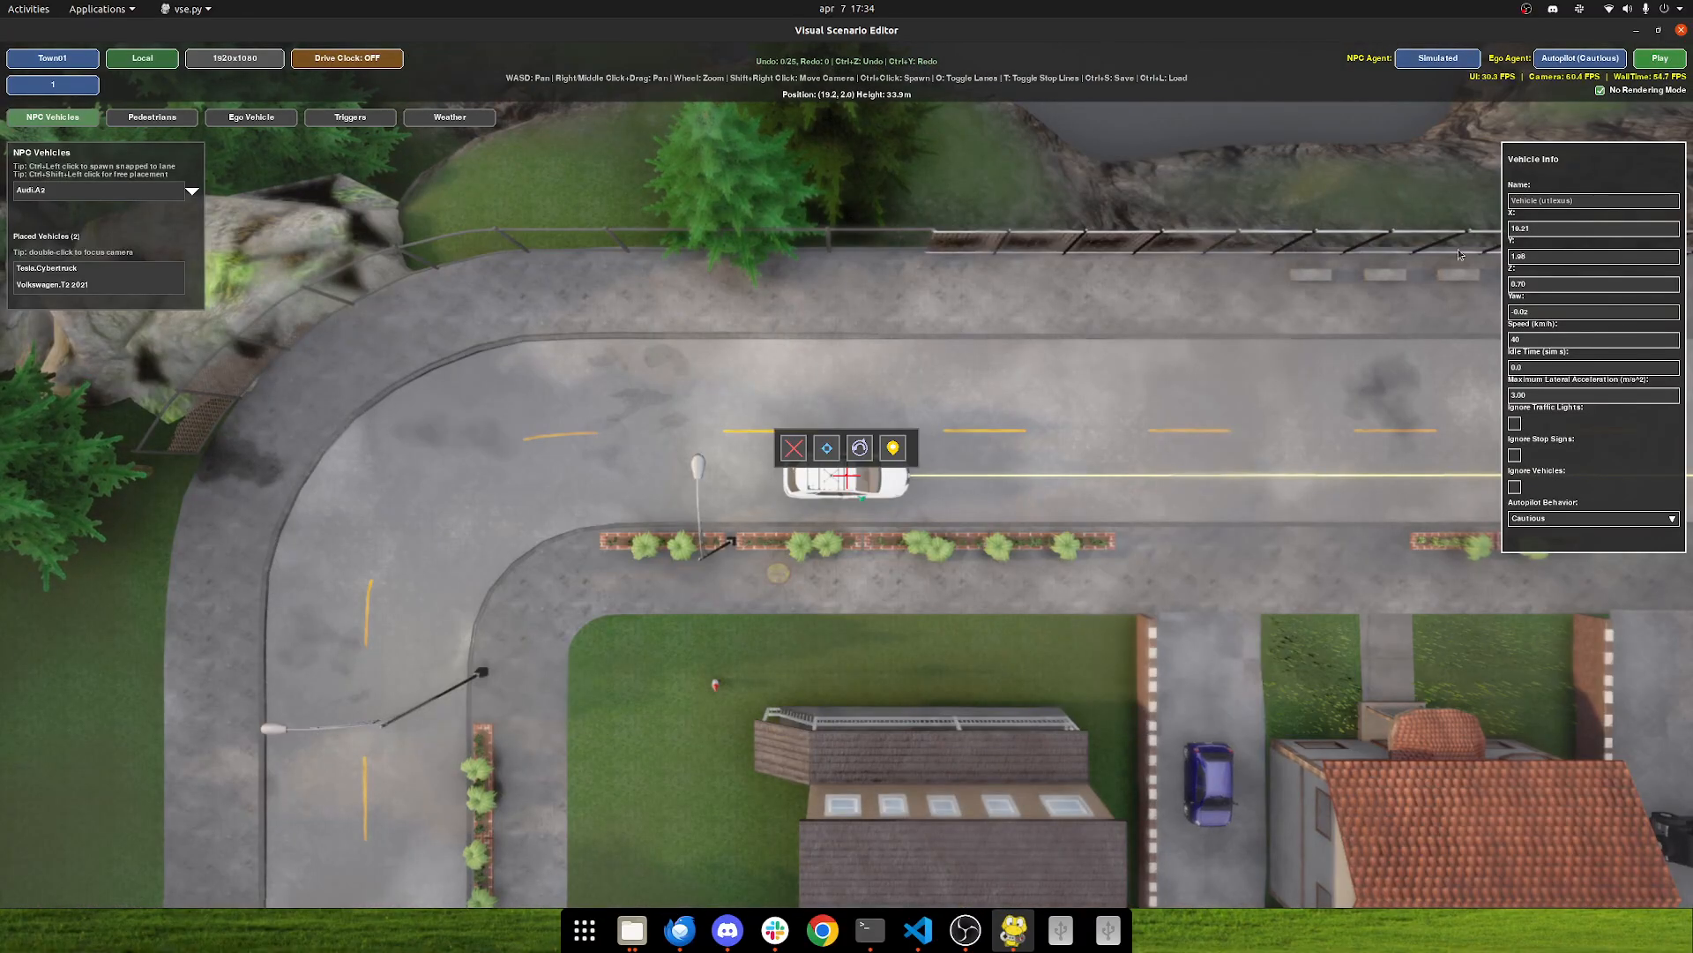
Step: Set the ego agent to Human Control and start playing the scenario
{"action": "left_click", "coordinate": [1583, 59]}
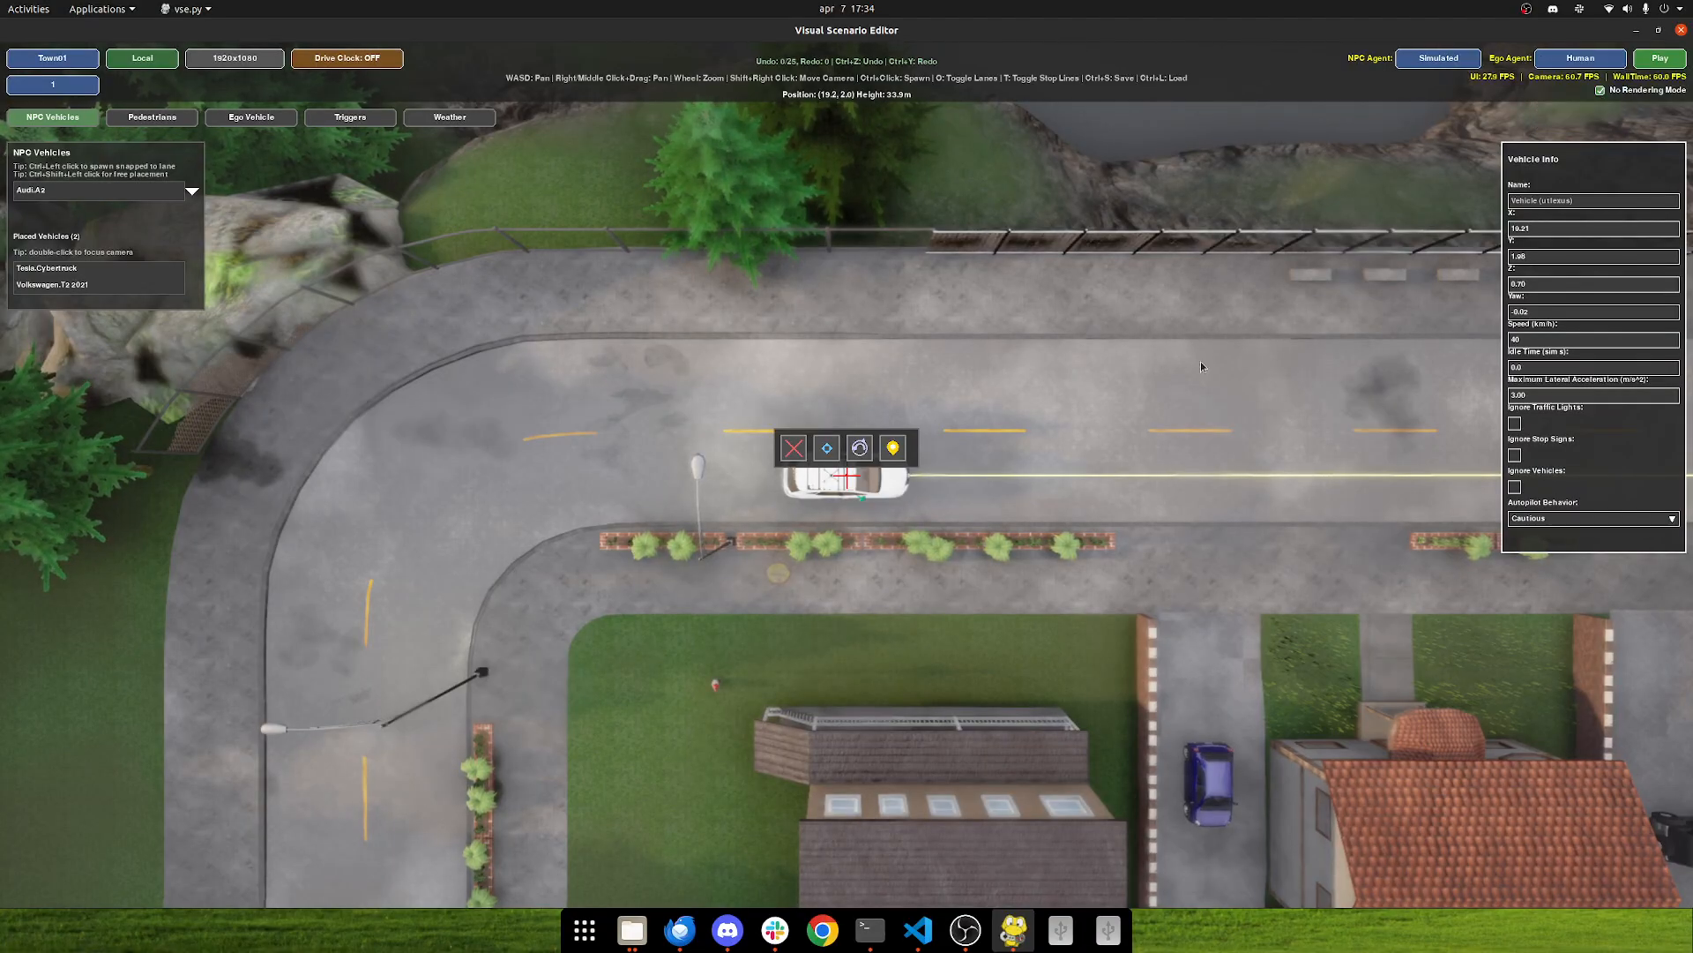
{"action": "right_click_drag", "start_coordinate": [970, 577], "coordinate": [876, 594]}
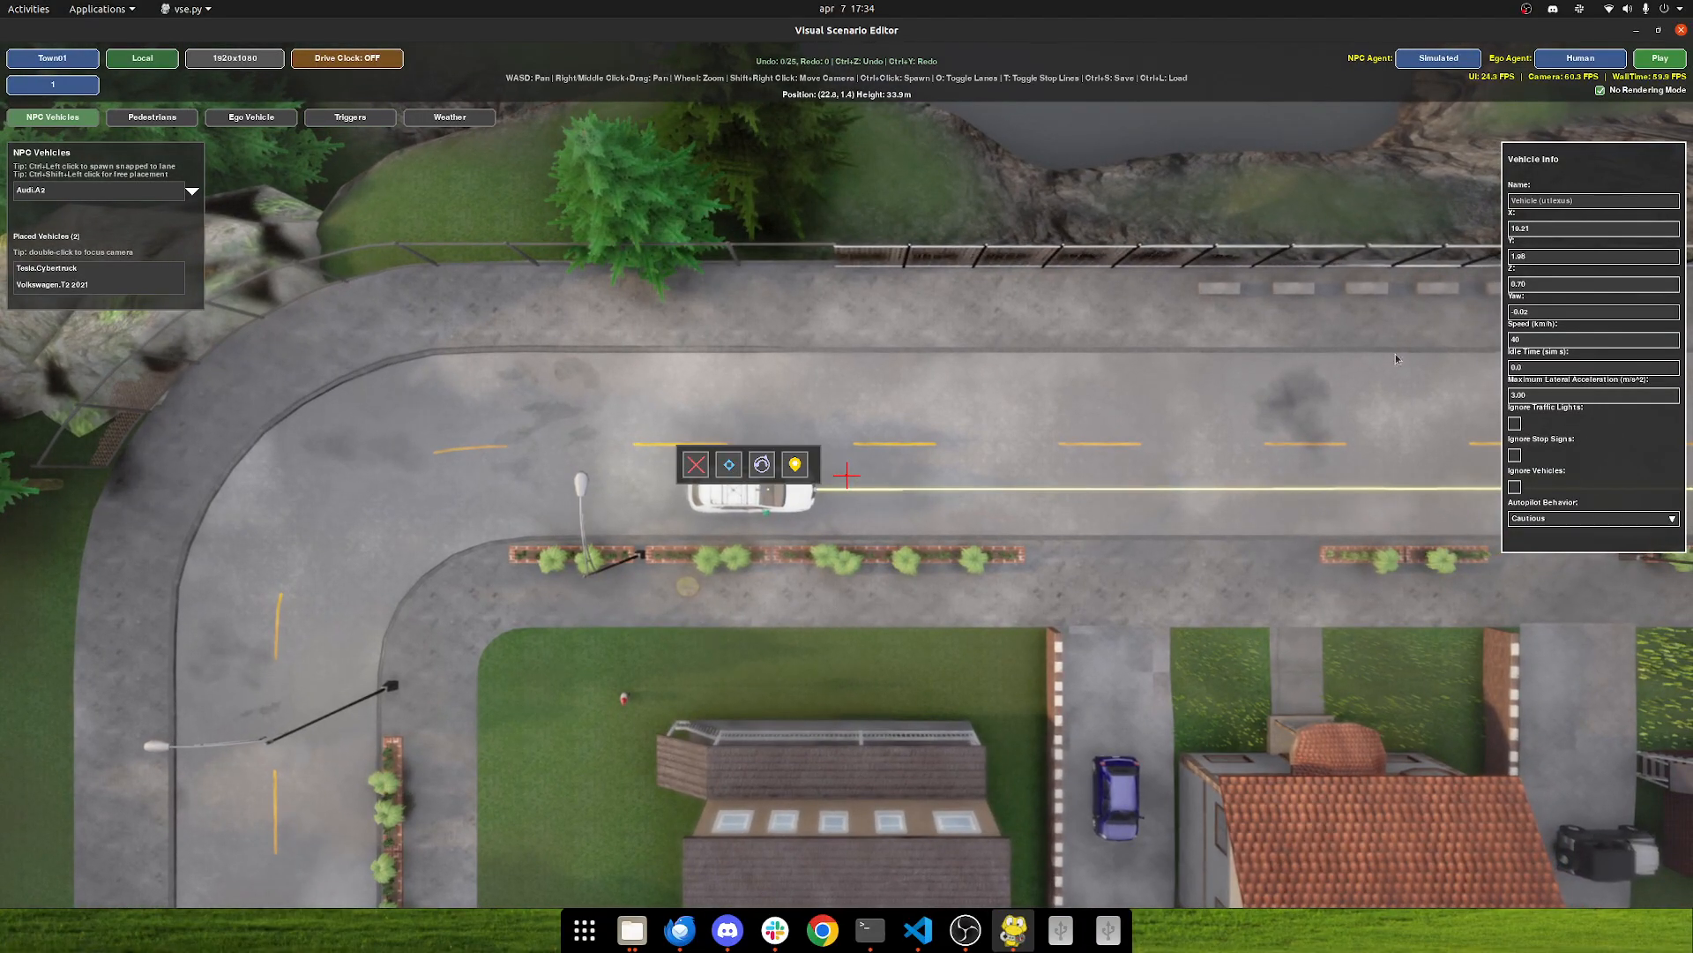
{"action": "left_click", "coordinate": [1660, 58]}
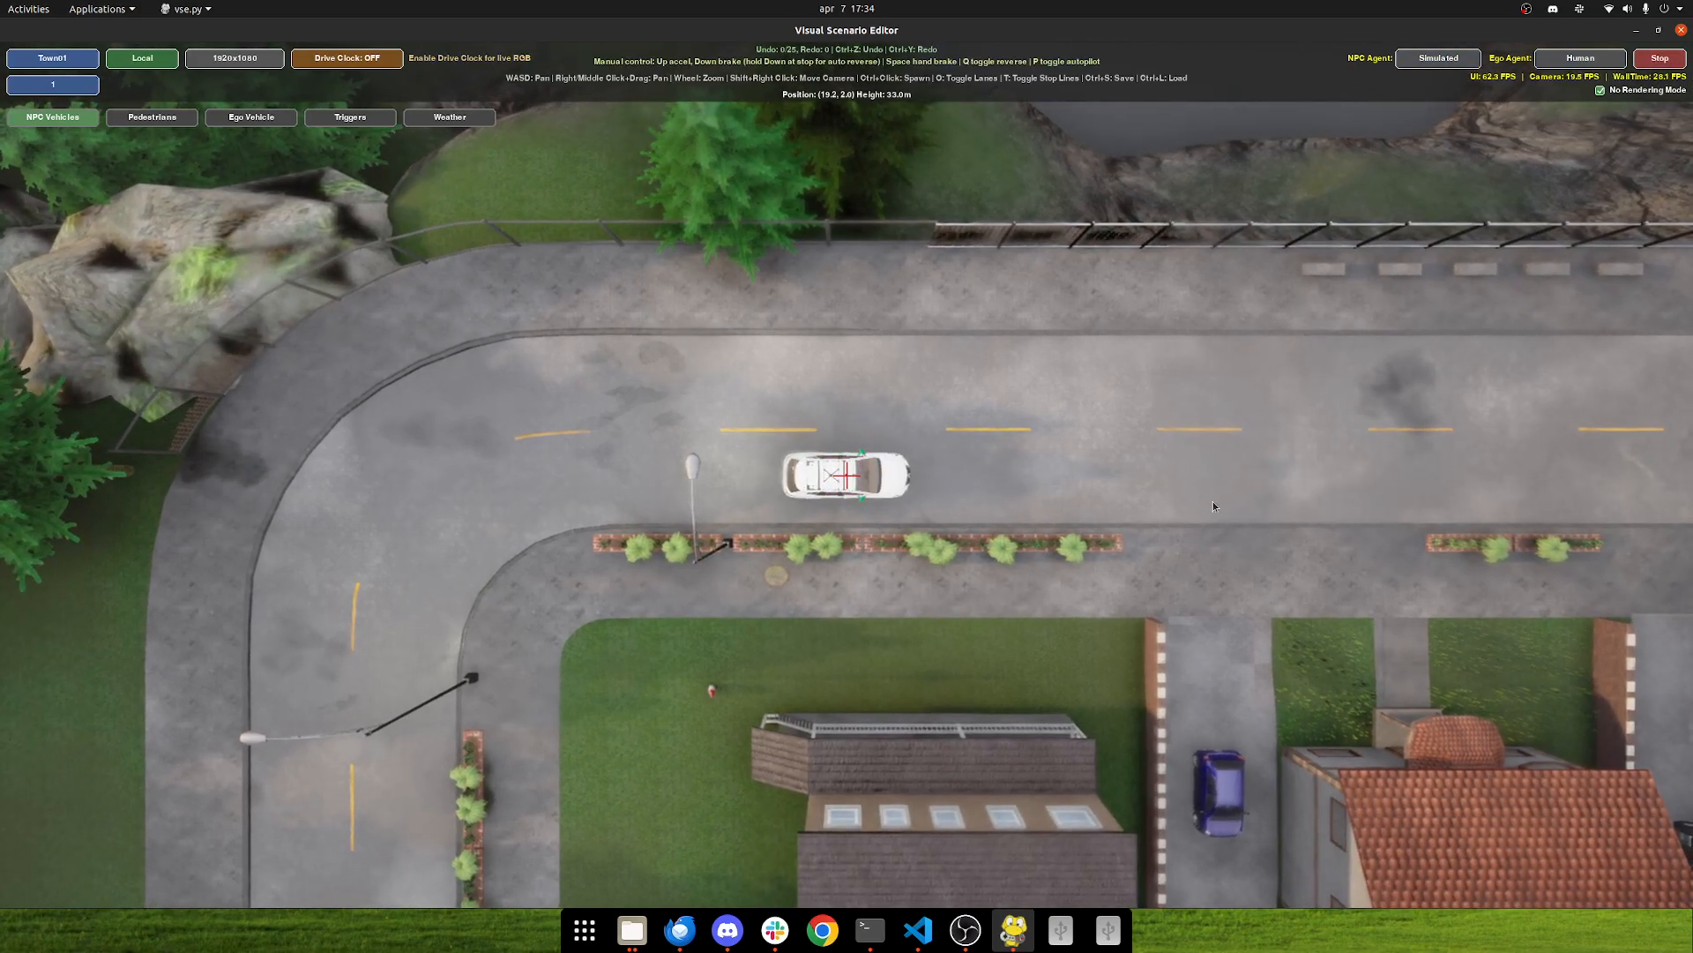
Step: Drive the ego vehicle manually along the road, brake before the junction, stop playback and dismiss the results
{"action": "key", "text": "Up"}
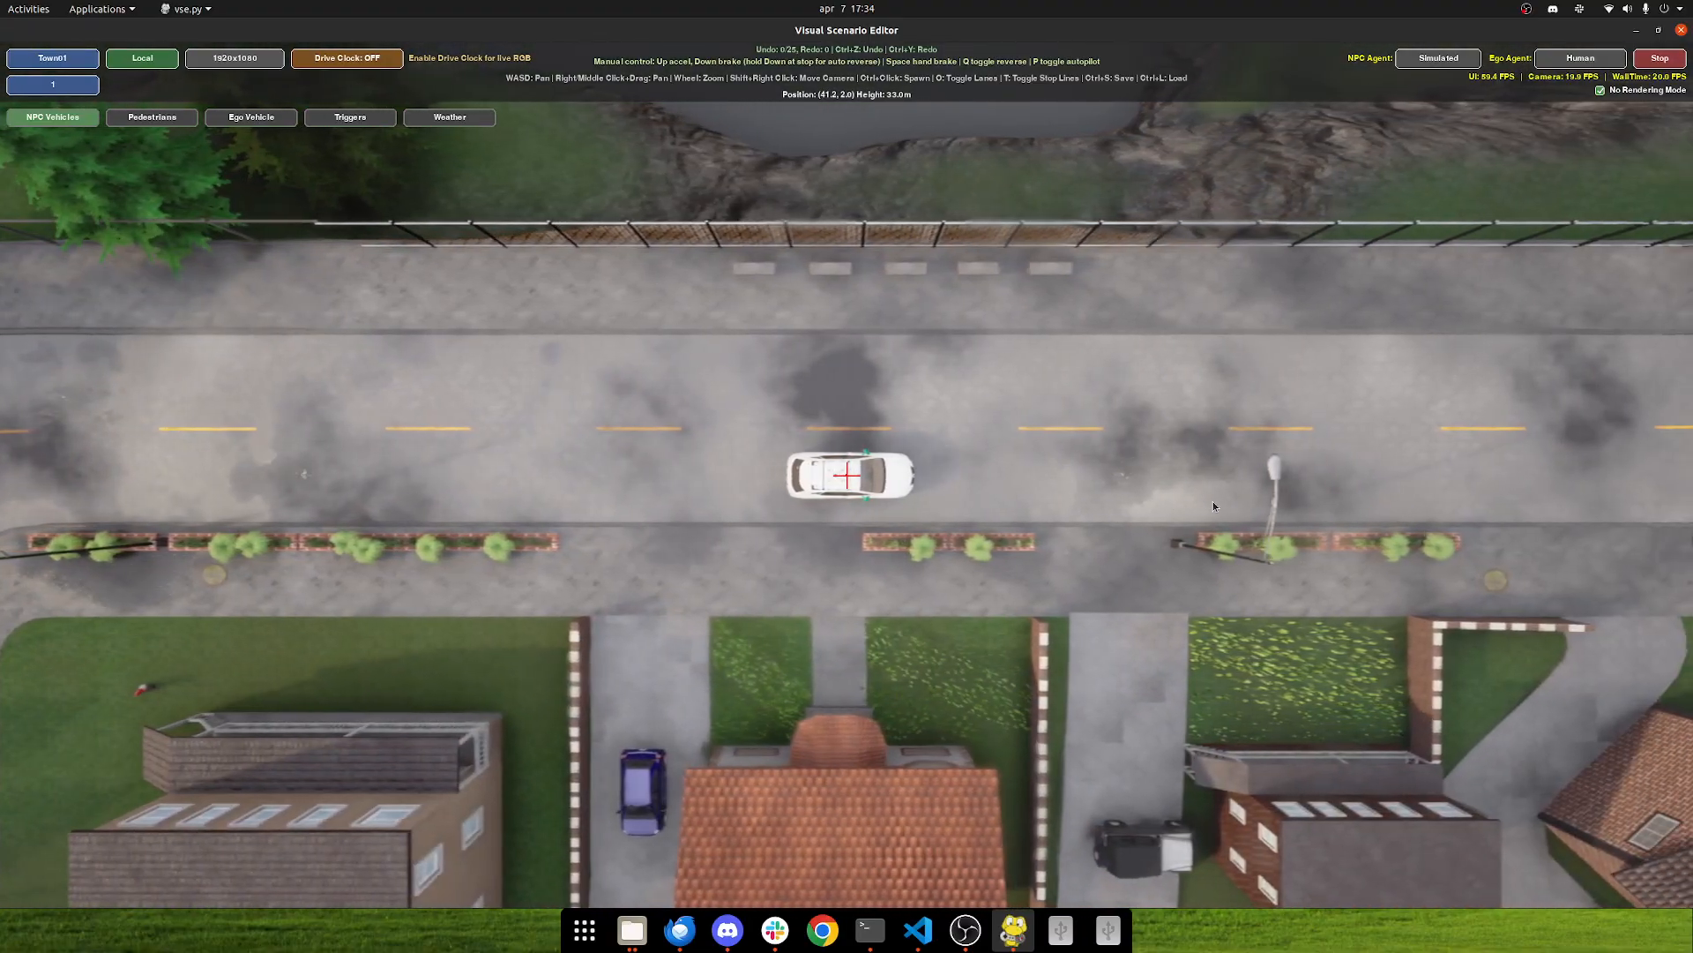
{"action": "key", "text": "Up"}
{"action": "key", "text": "Left"}
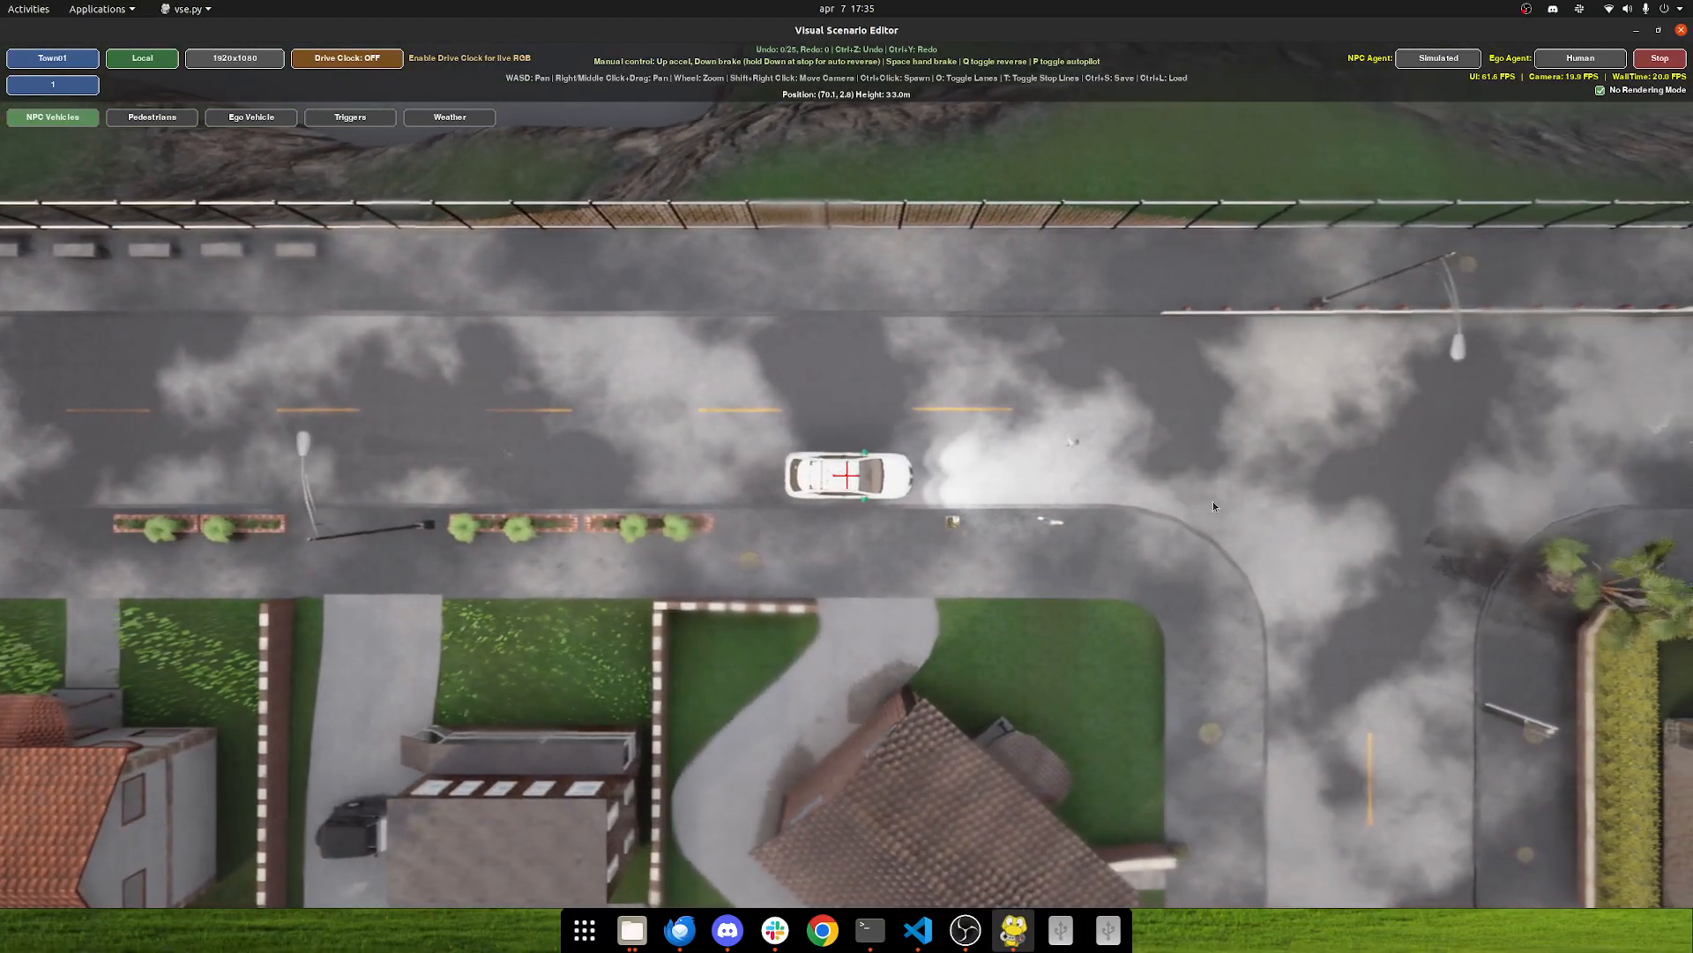
{"action": "key", "text": "Down"}
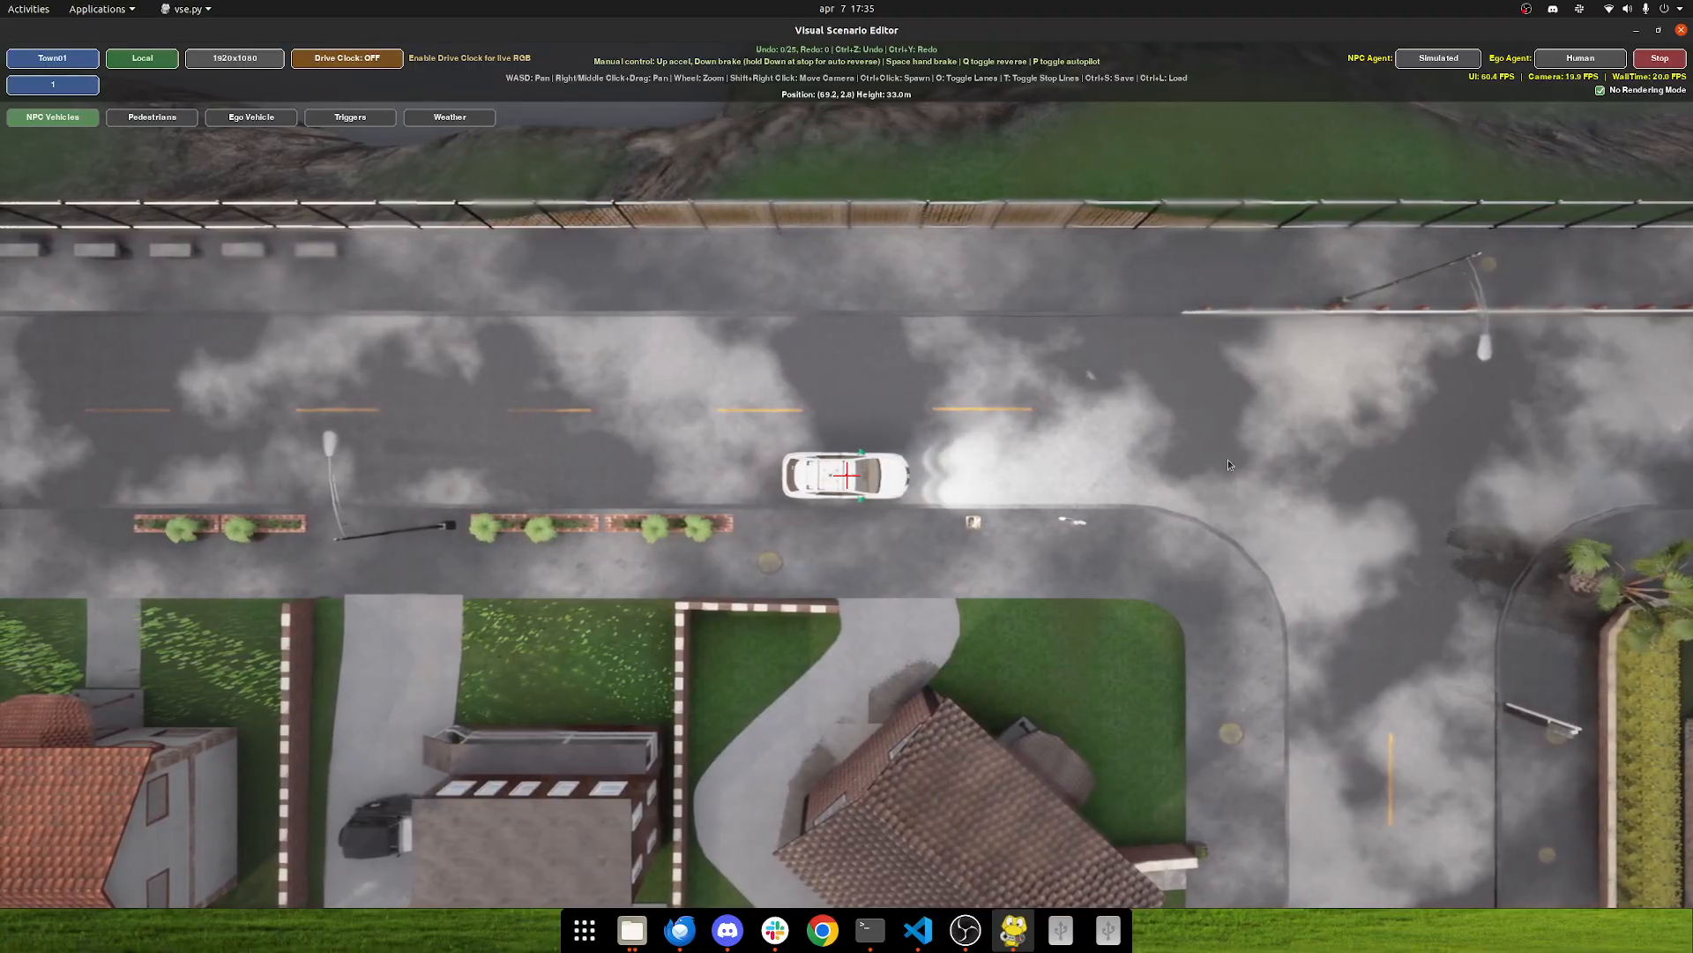
{"action": "left_click", "coordinate": [1660, 58]}
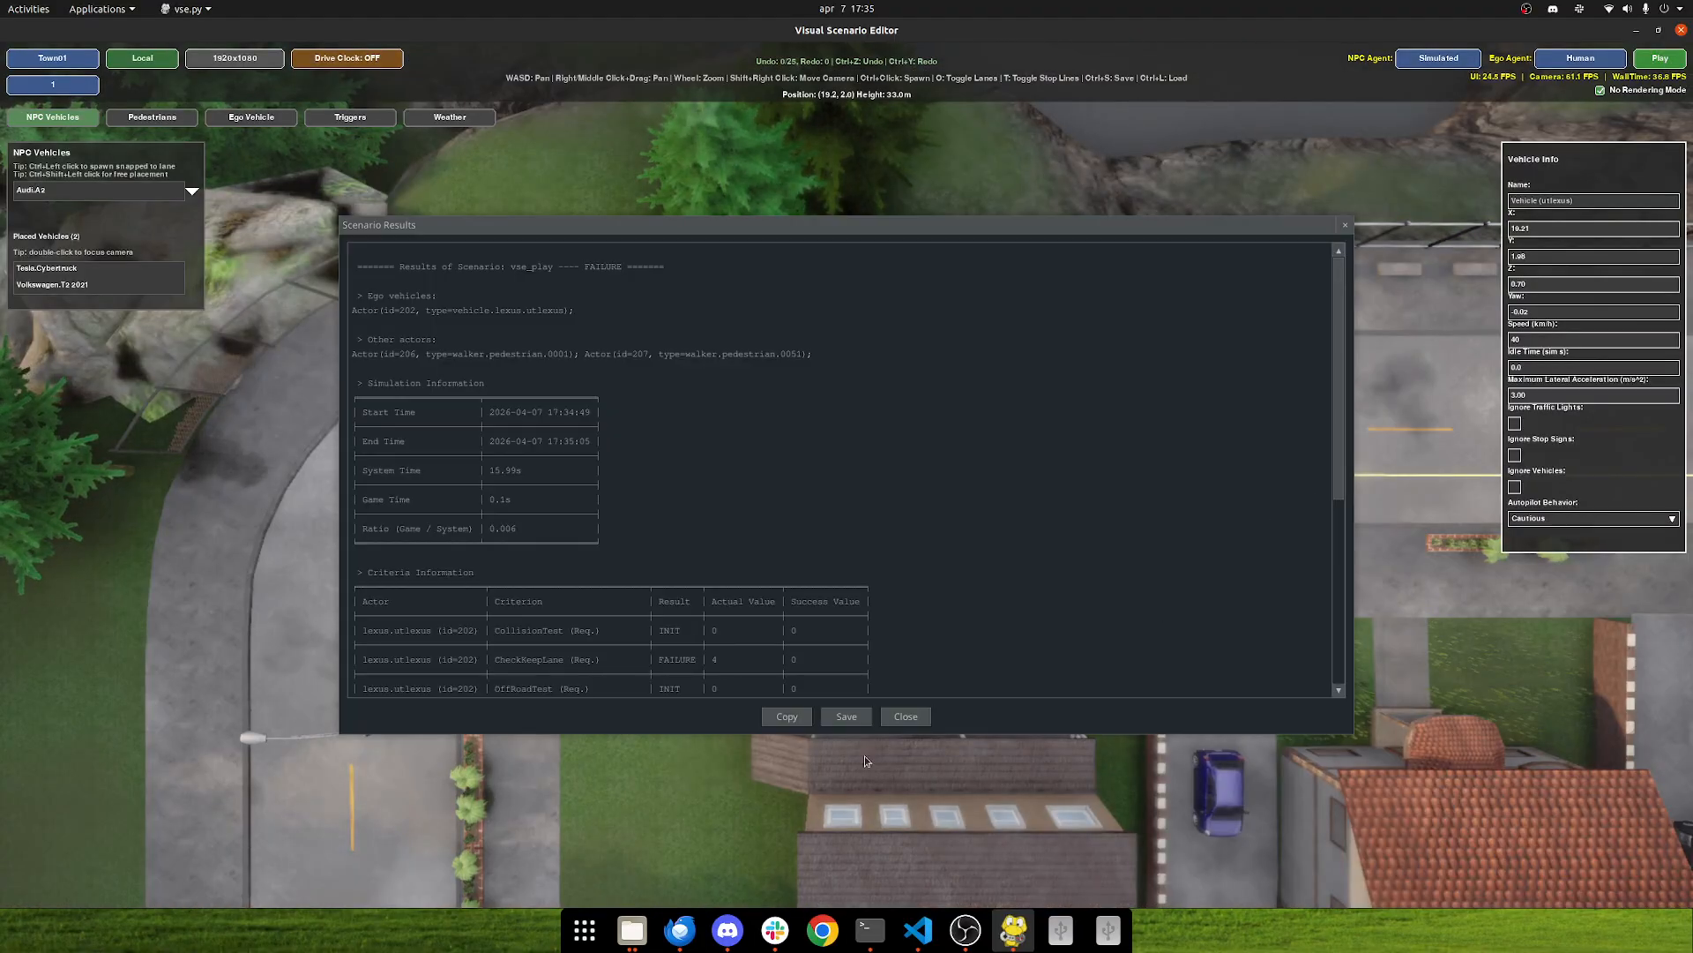
{"action": "left_click", "coordinate": [909, 716]}
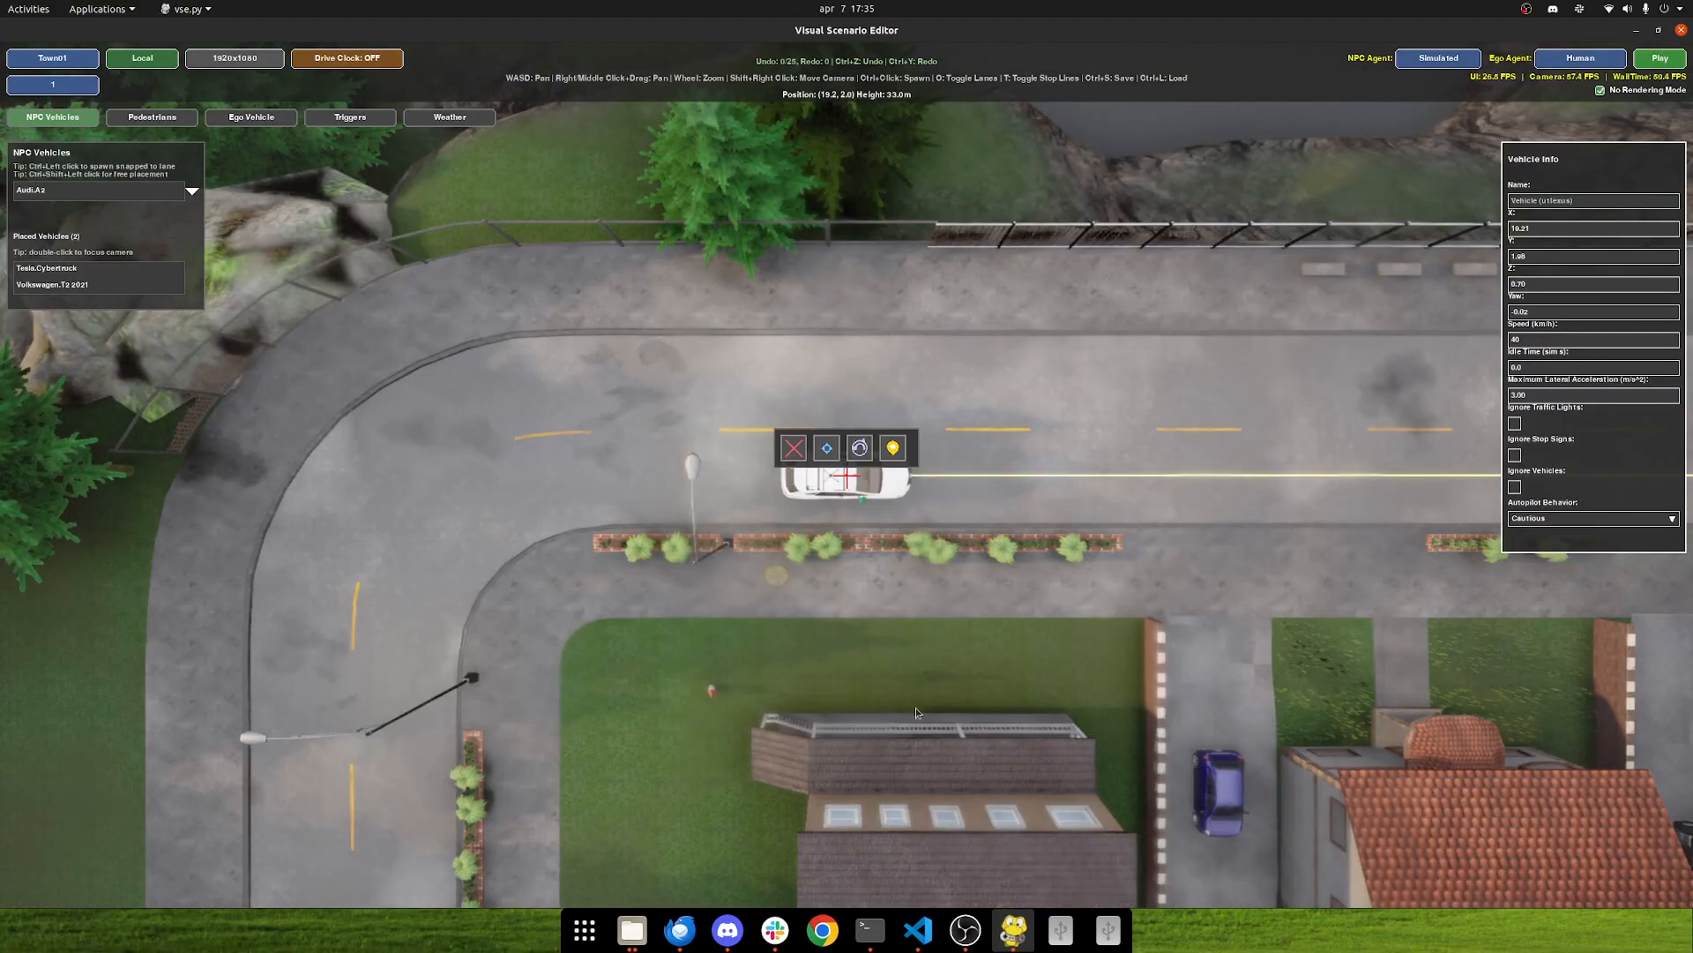
Step: Set the ego agent to Custom Agent and choose carla_minimal_agent.py as the agent file
{"action": "left_click", "coordinate": [1580, 59]}
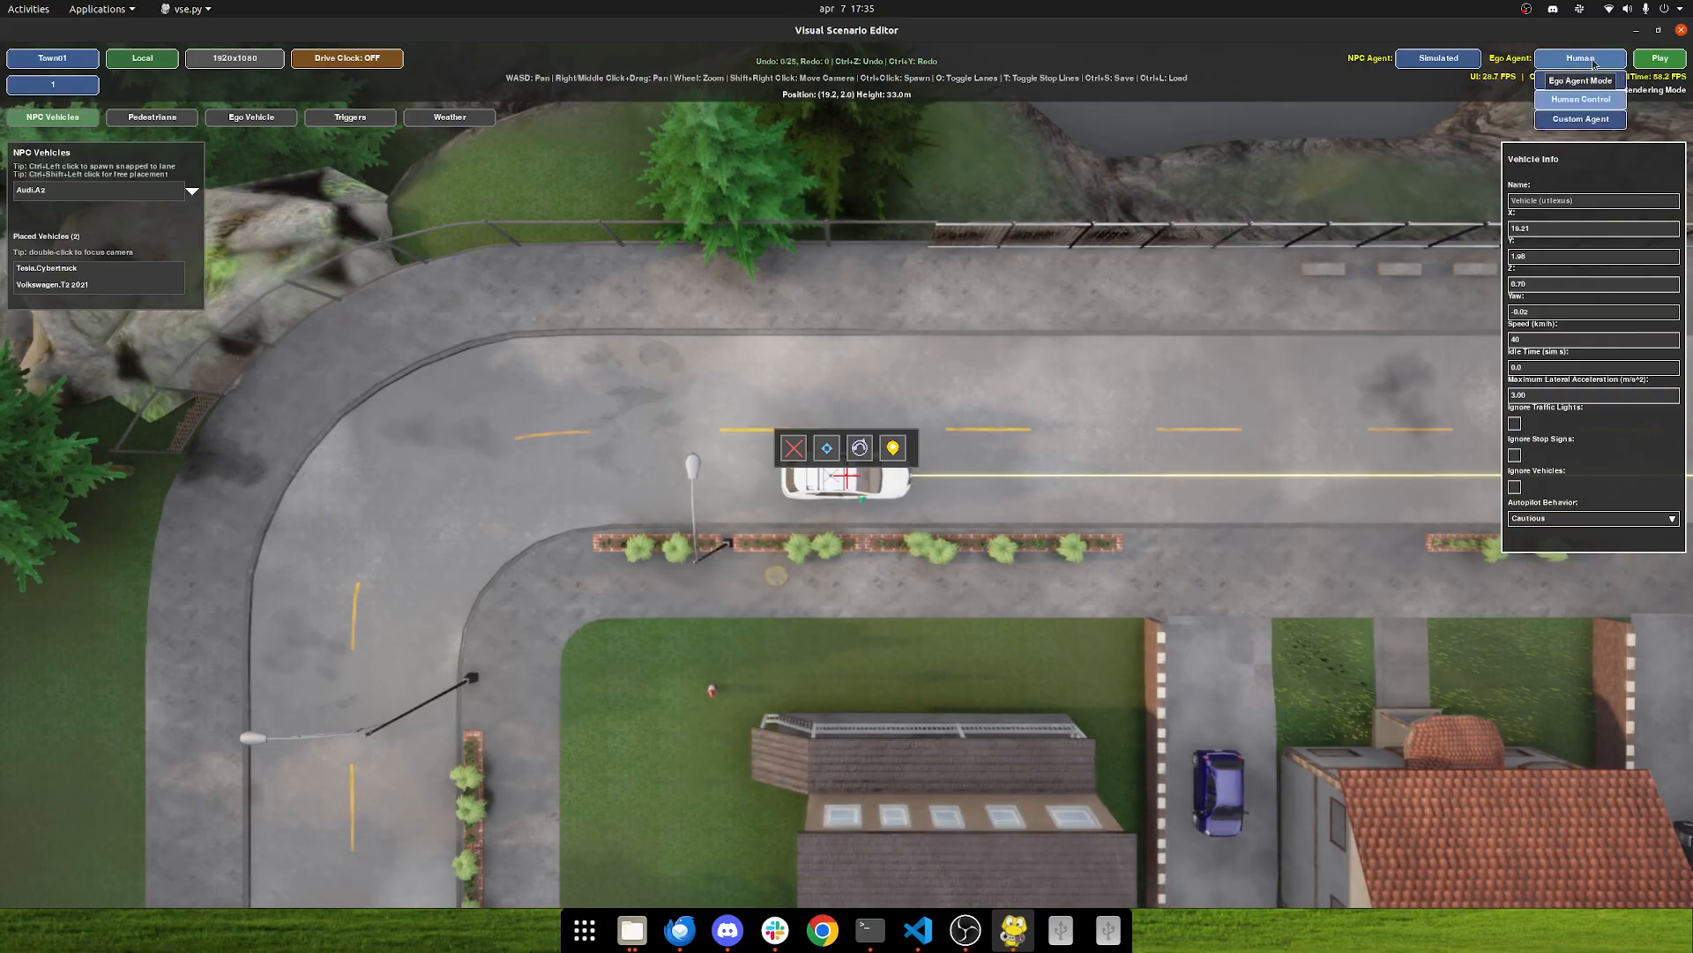
{"action": "left_click", "coordinate": [1590, 120]}
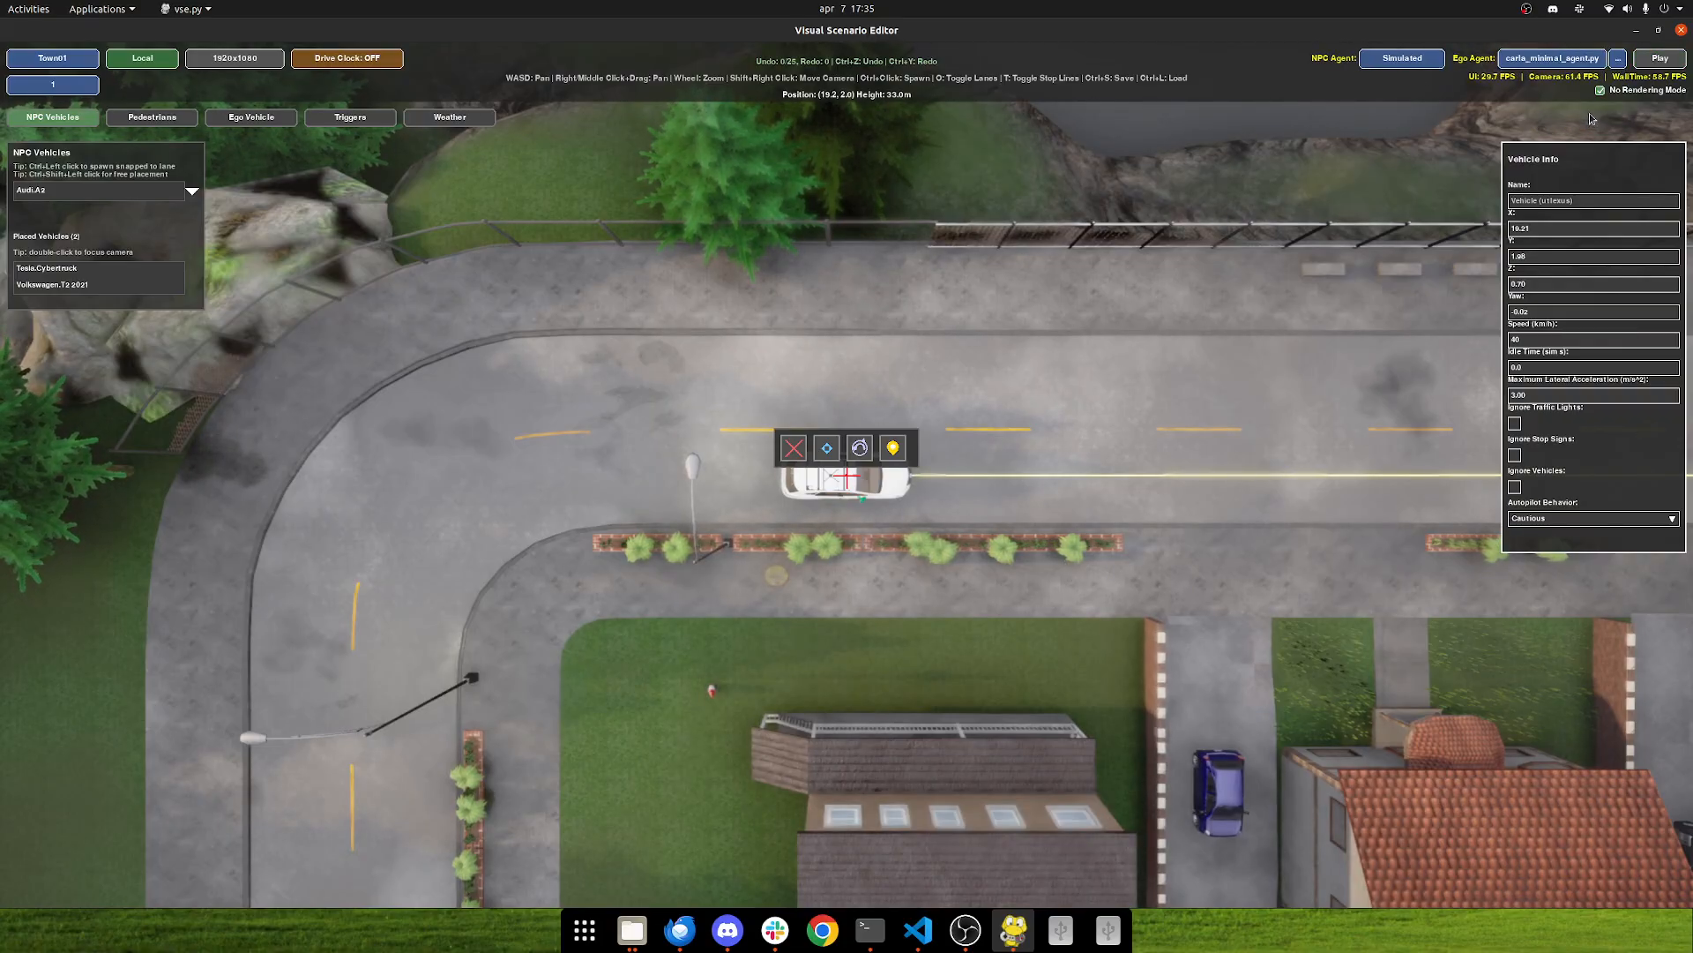
{"action": "left_click", "coordinate": [1620, 59]}
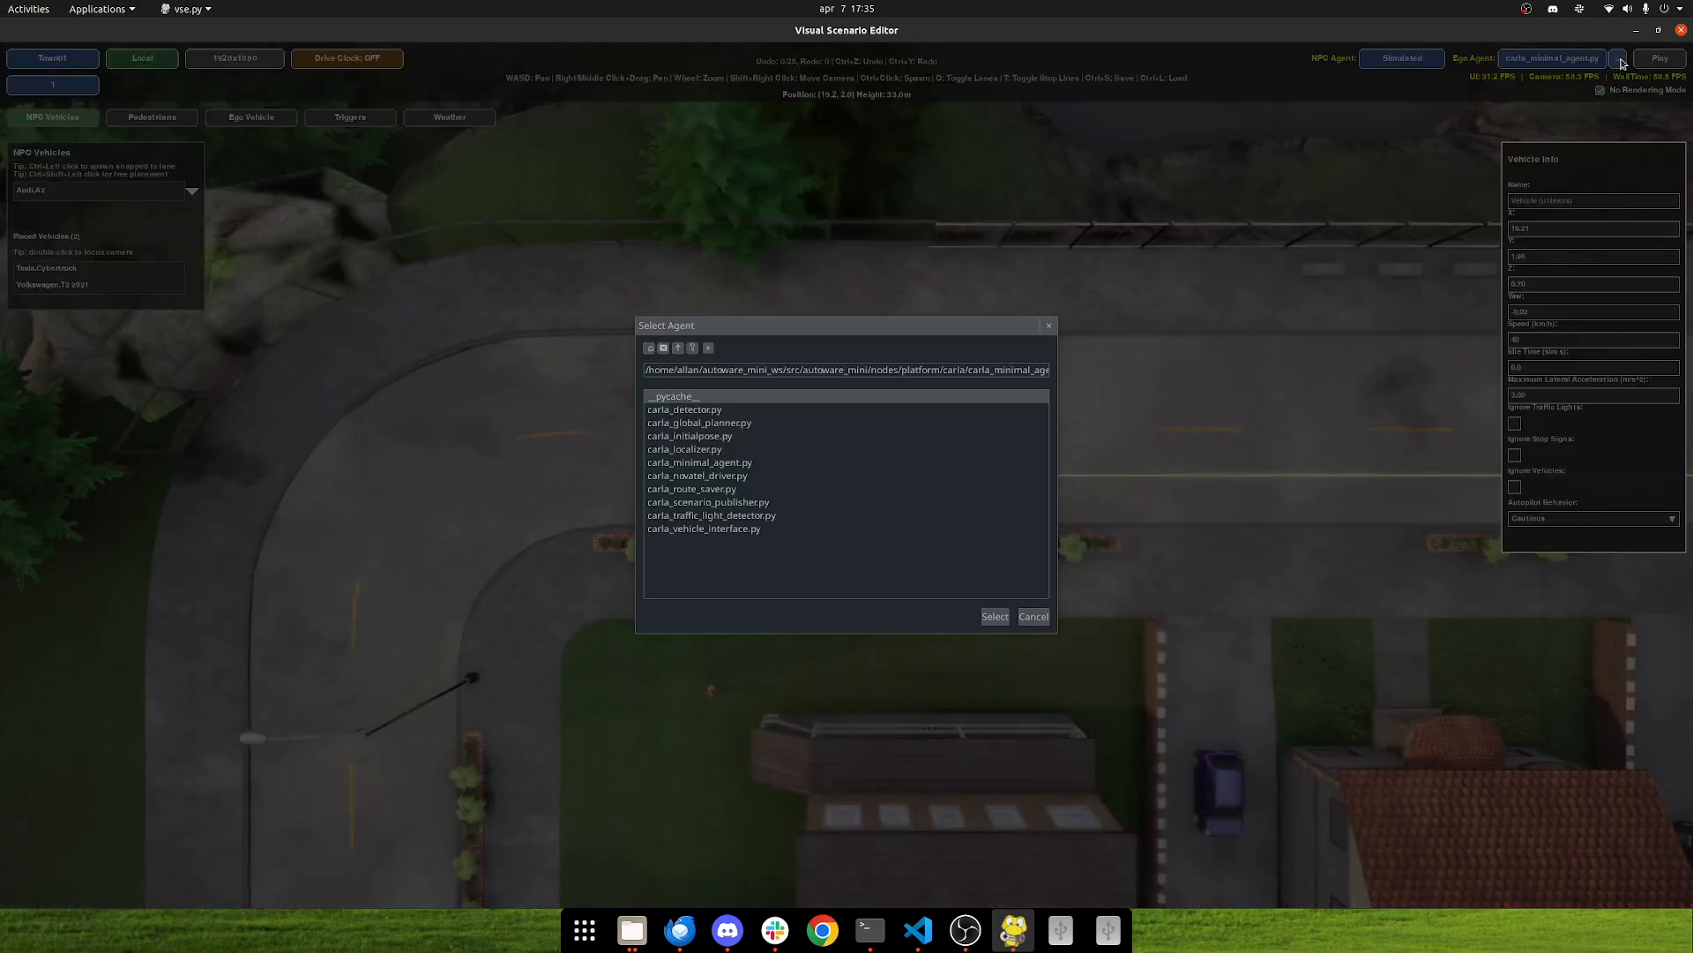
{"action": "double_click", "coordinate": [776, 461]}
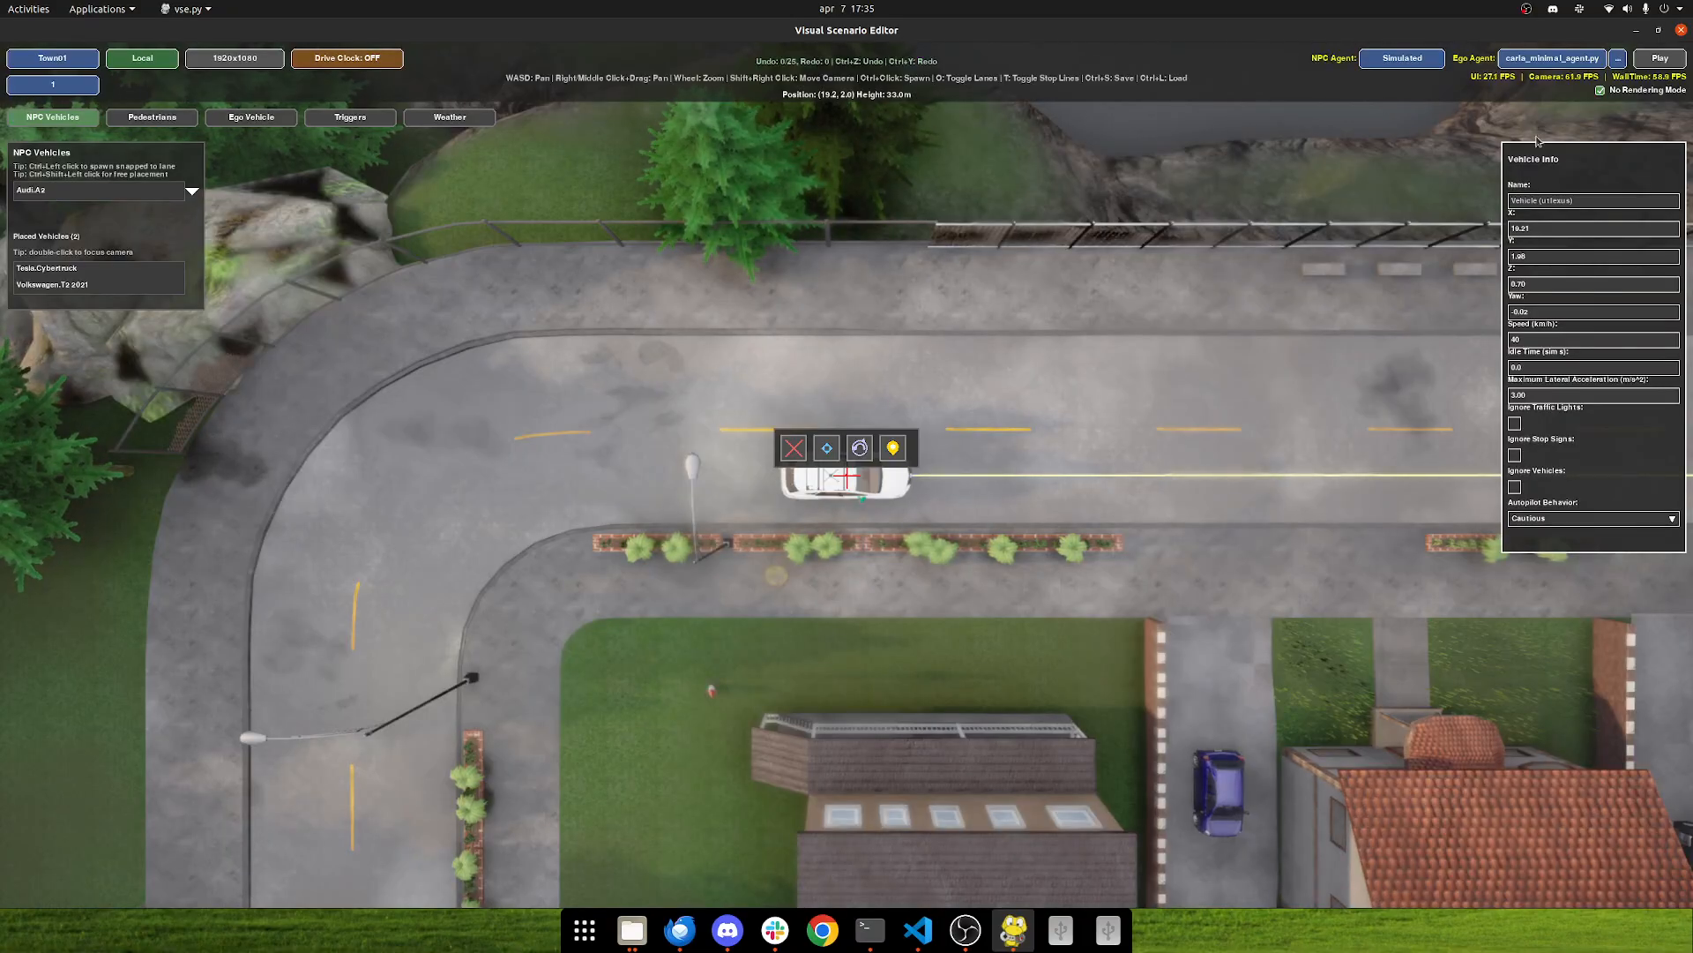
Step: Switch to the terminal and run roslaunch autoware_mini start_carla.launch use_scenario_runner:=true map_name:=Town01
{"action": "left_click", "coordinate": [1669, 62]}
{"action": "left_click", "coordinate": [870, 942]}
{"action": "left_click", "coordinate": [1026, 70]}
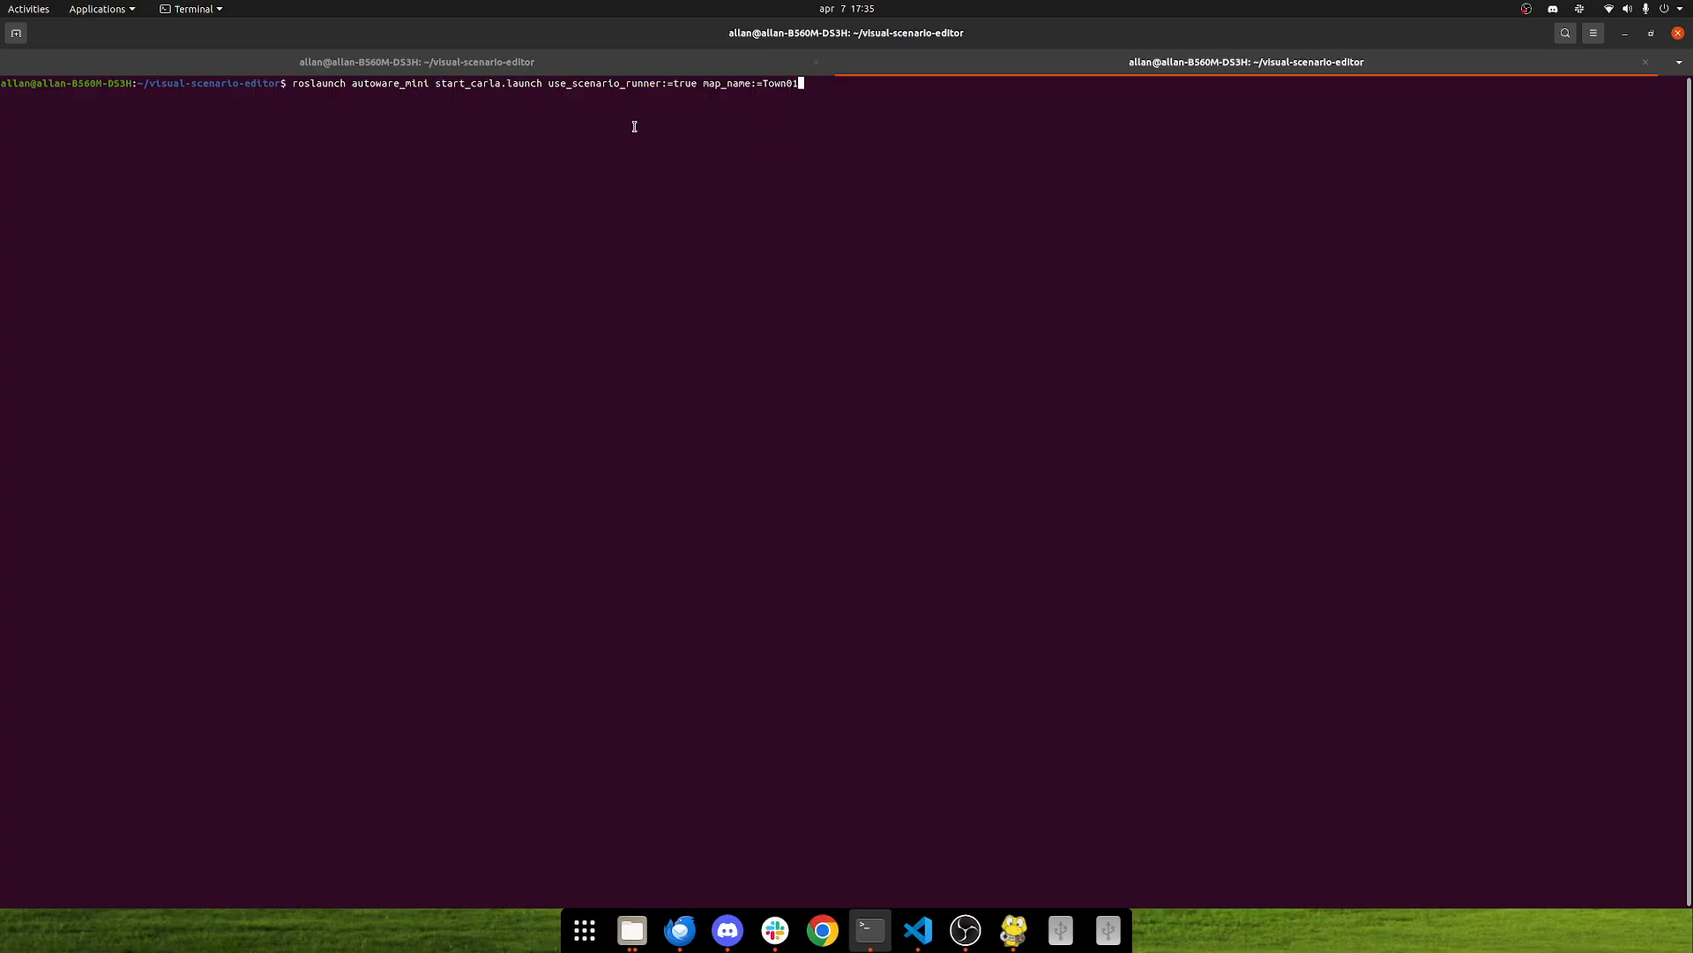
{"action": "double_click", "coordinate": [583, 83]}
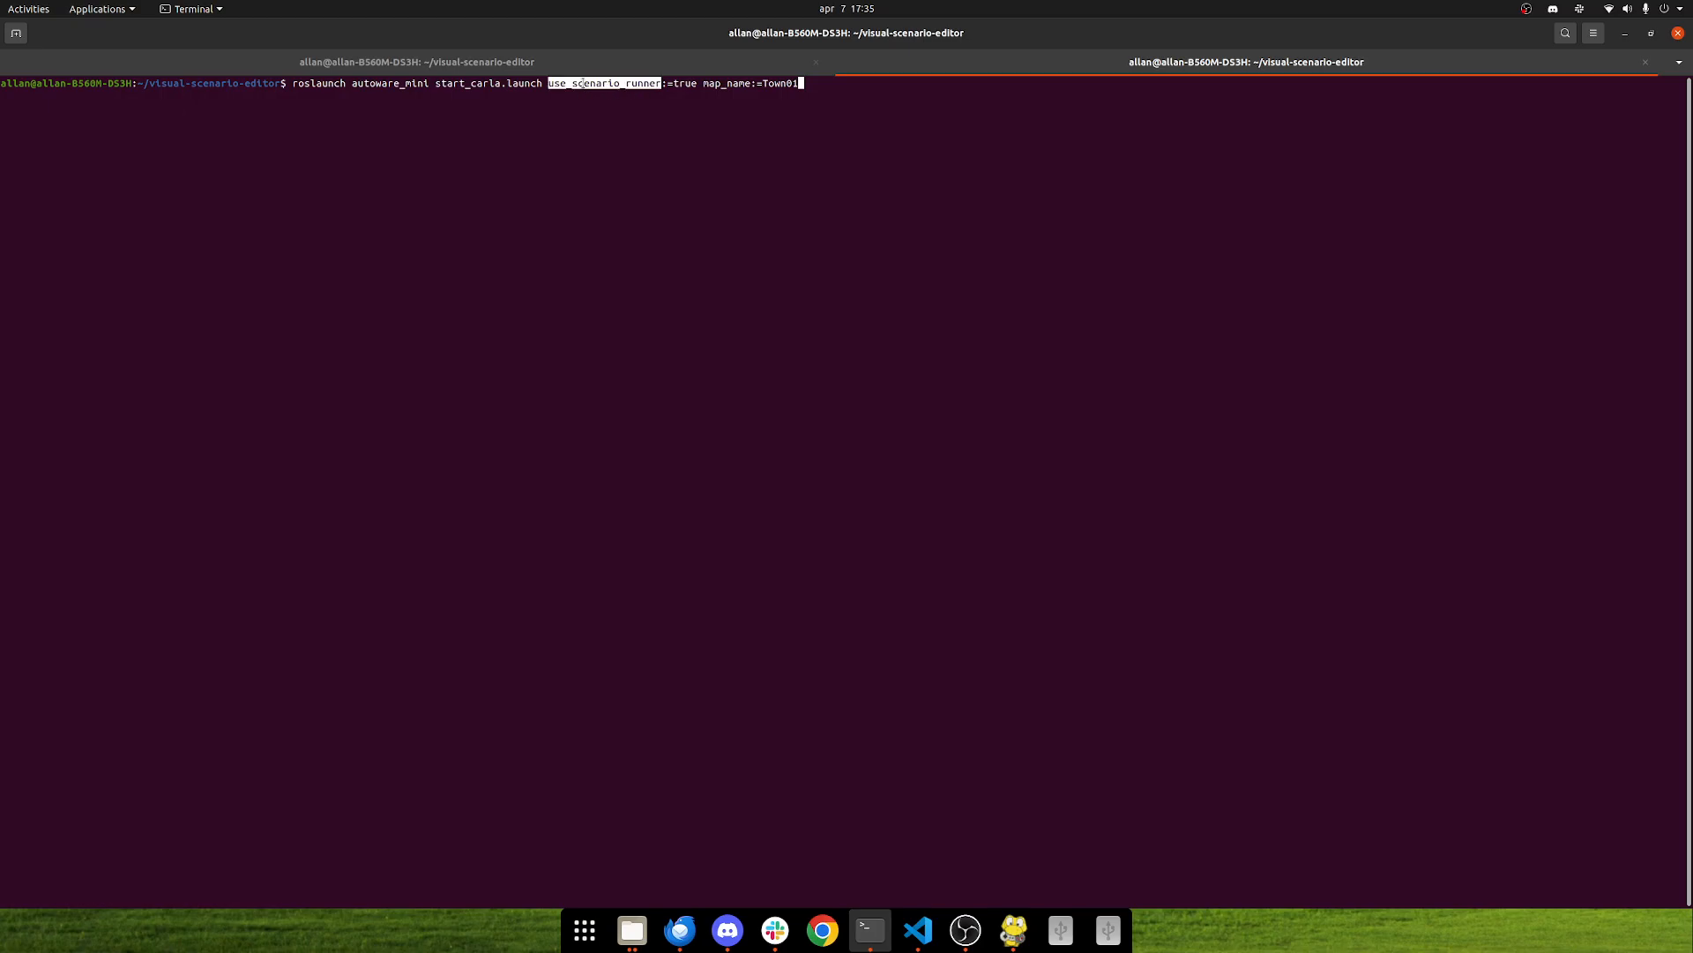
{"action": "left_click", "coordinate": [733, 86]}
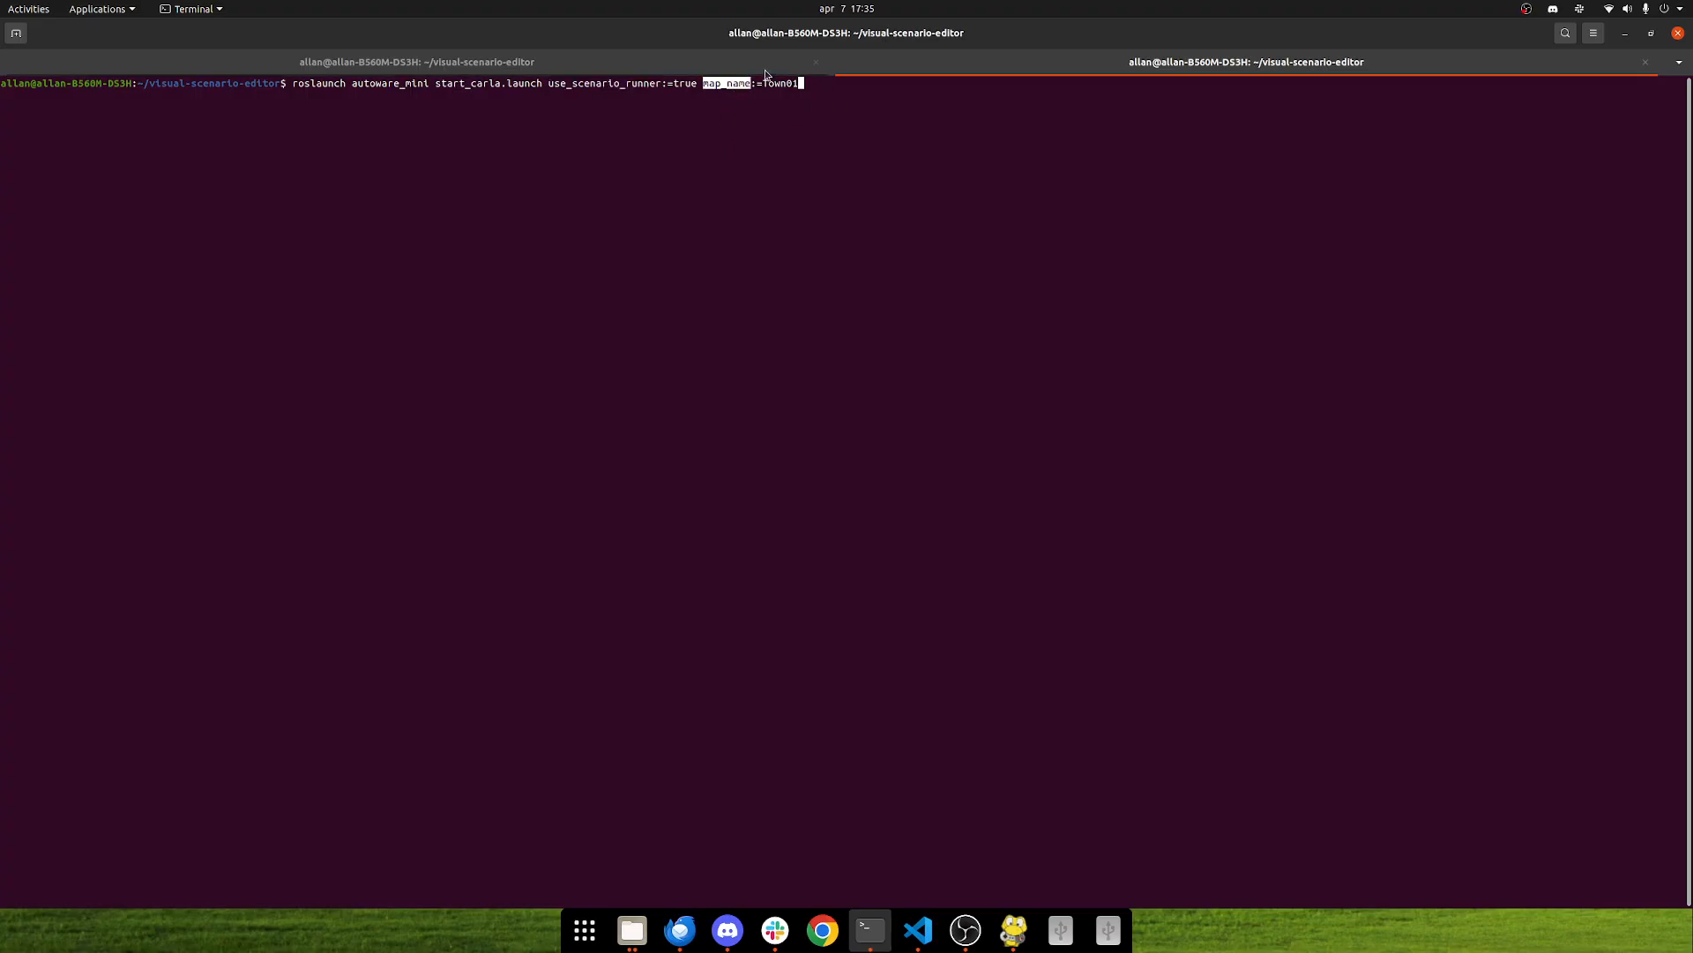
{"action": "left_click_drag", "start_coordinate": [760, 85], "coordinate": [848, 110]}
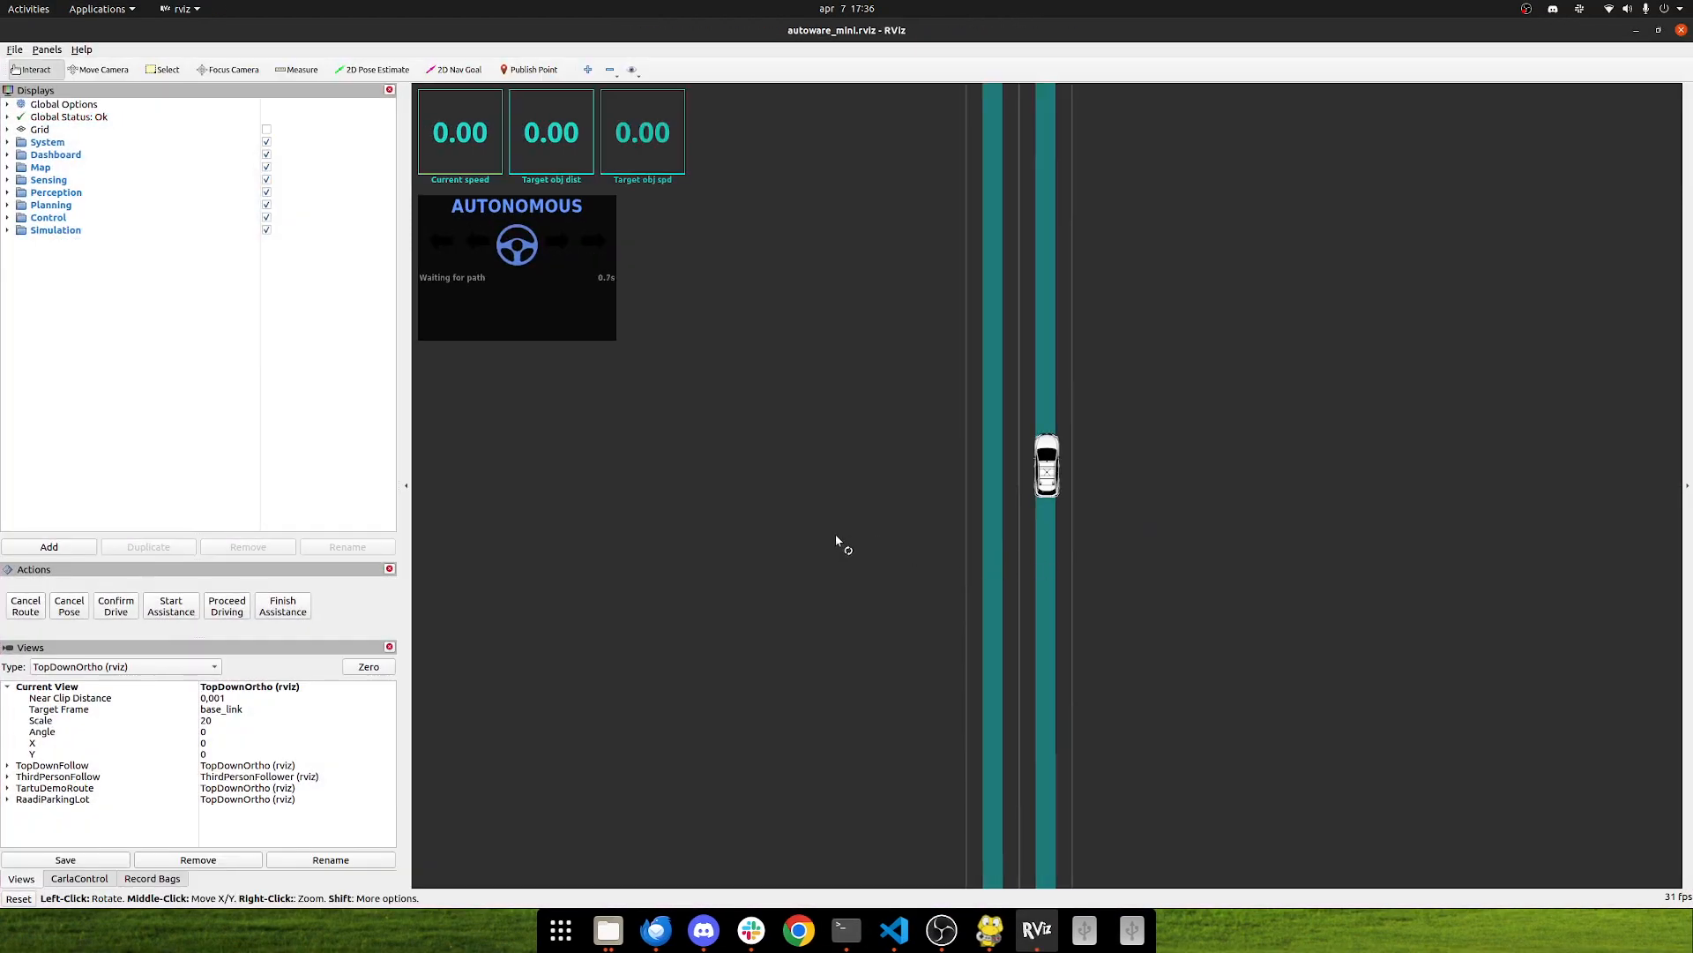
Step: In RViz, enable the Carla image view under Simulation, widen it to about half the window and collapse the display settings
{"action": "left_click", "coordinate": [8, 231]}
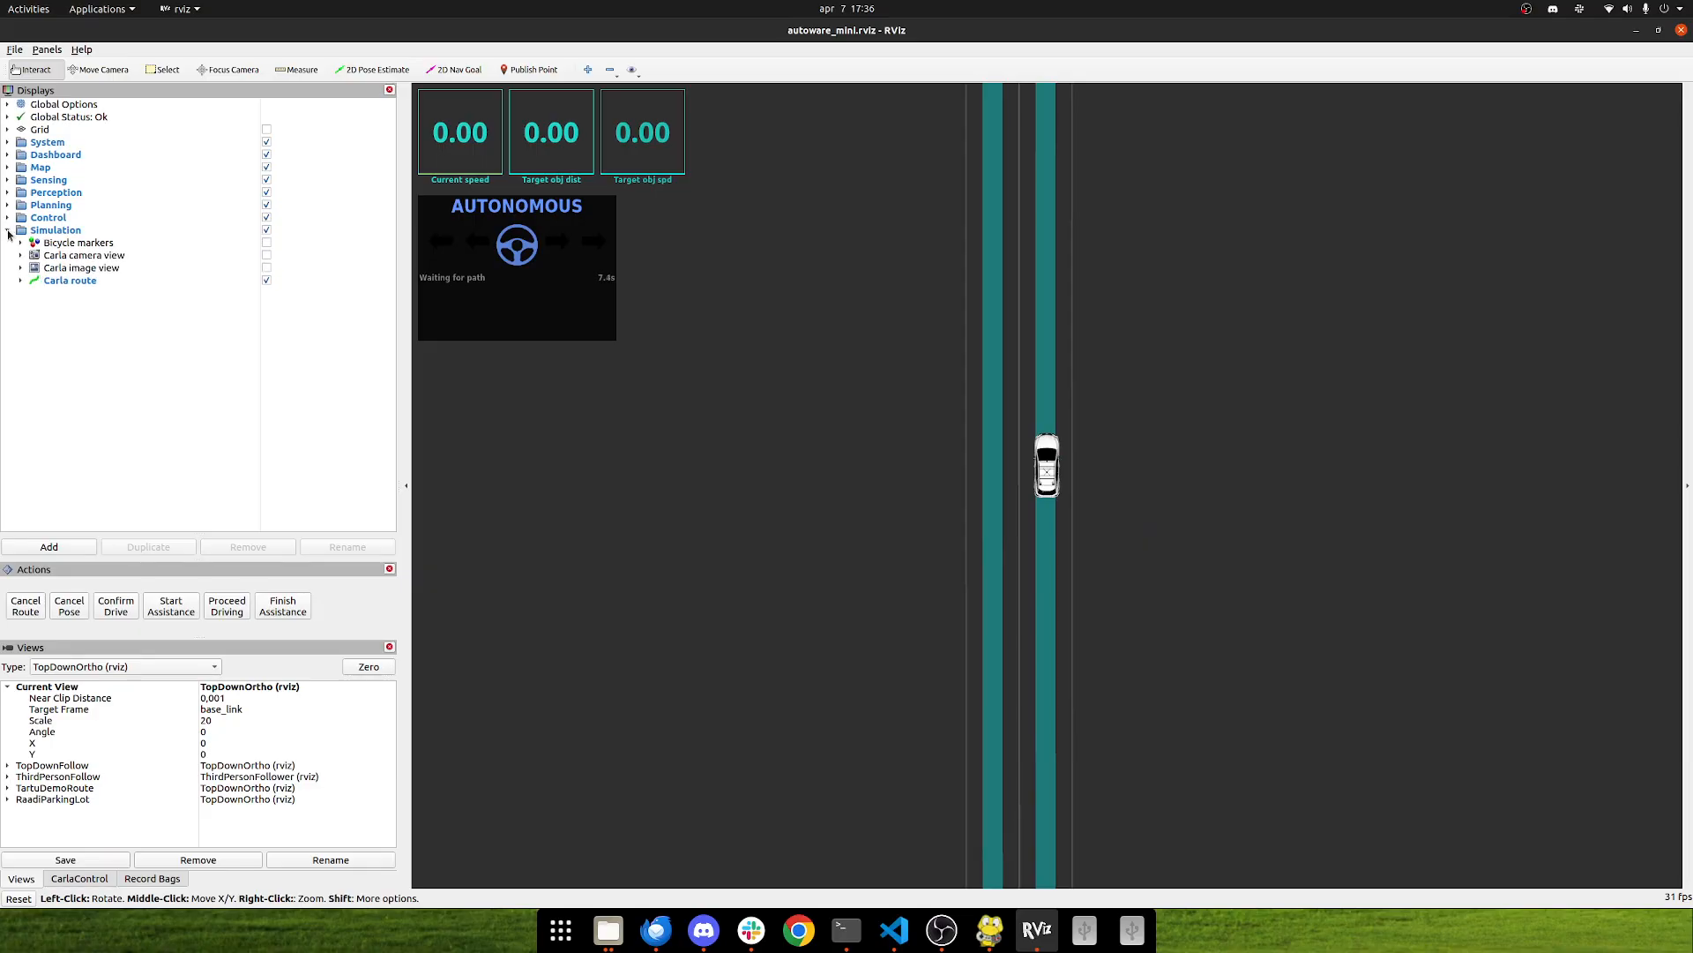
{"action": "left_click", "coordinate": [268, 268]}
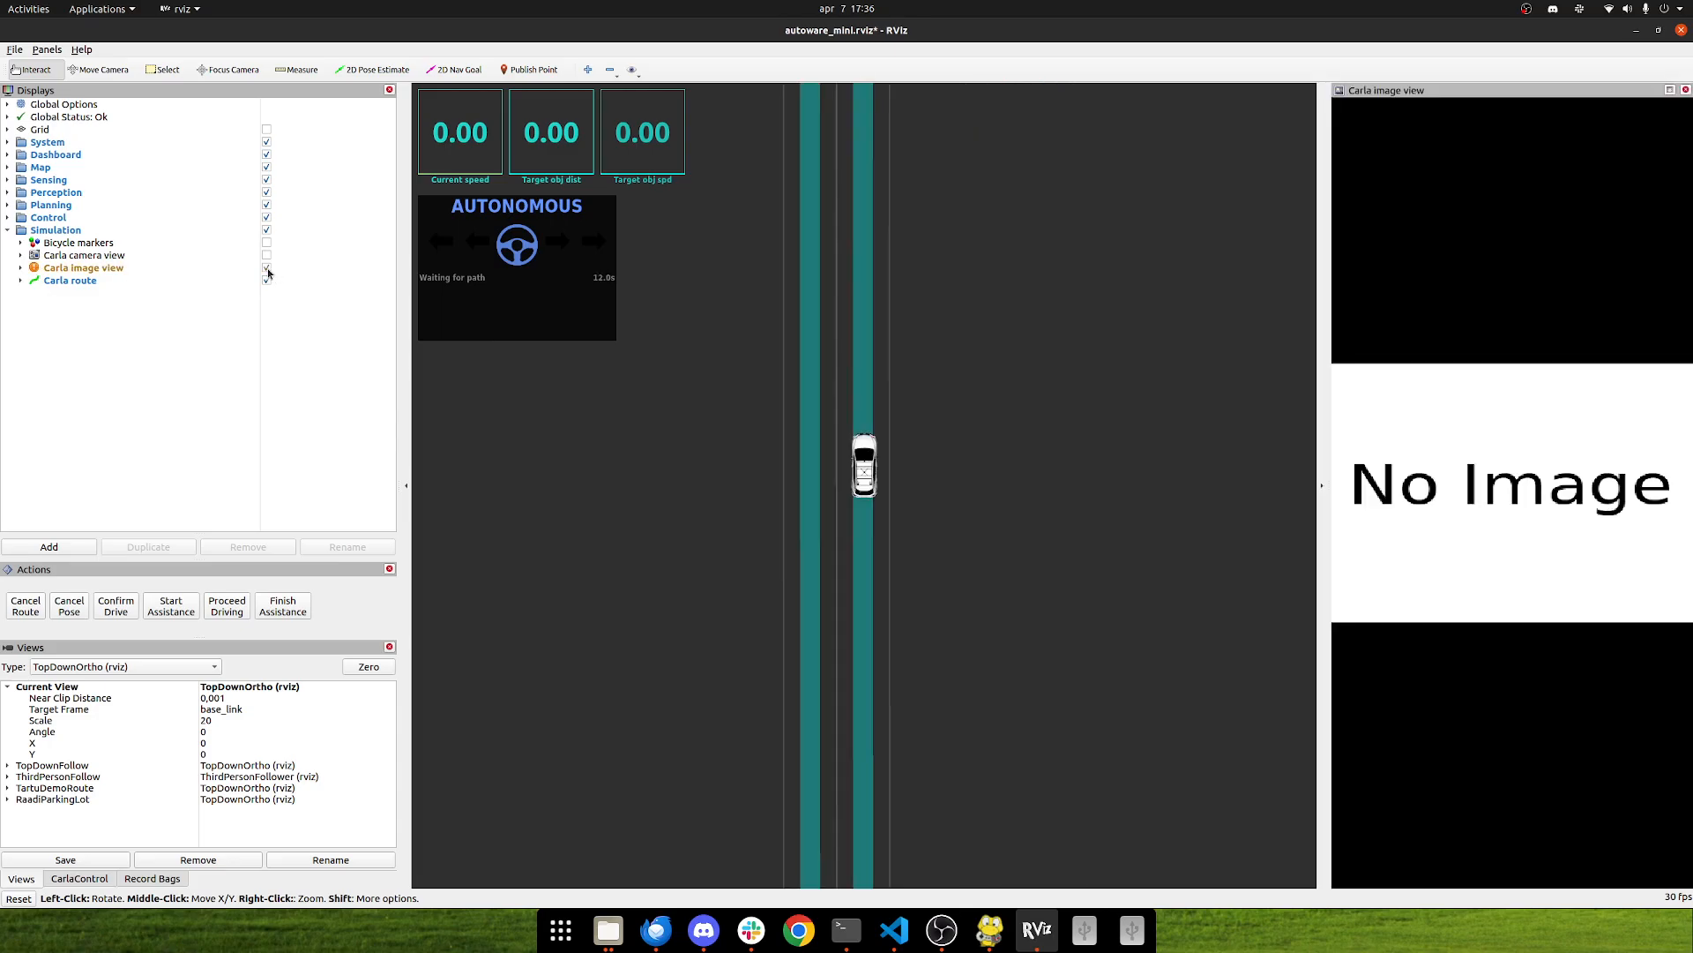
{"action": "left_click_drag", "start_coordinate": [1327, 481], "coordinate": [838, 487]}
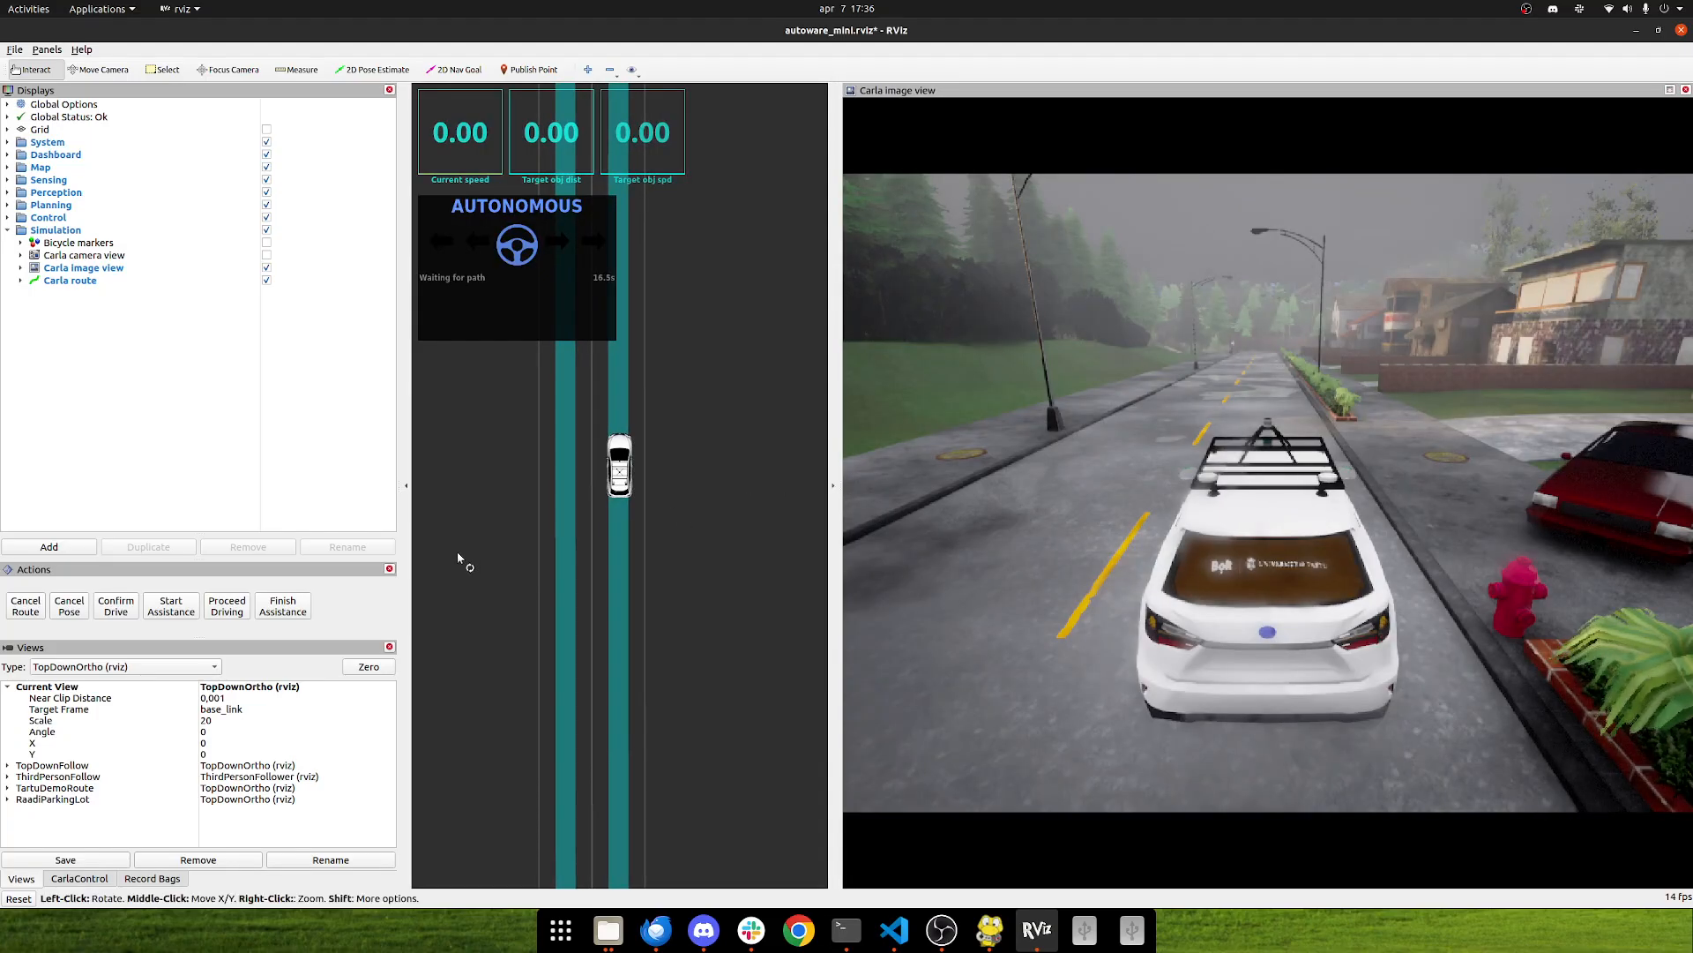
{"action": "left_click", "coordinate": [402, 501]}
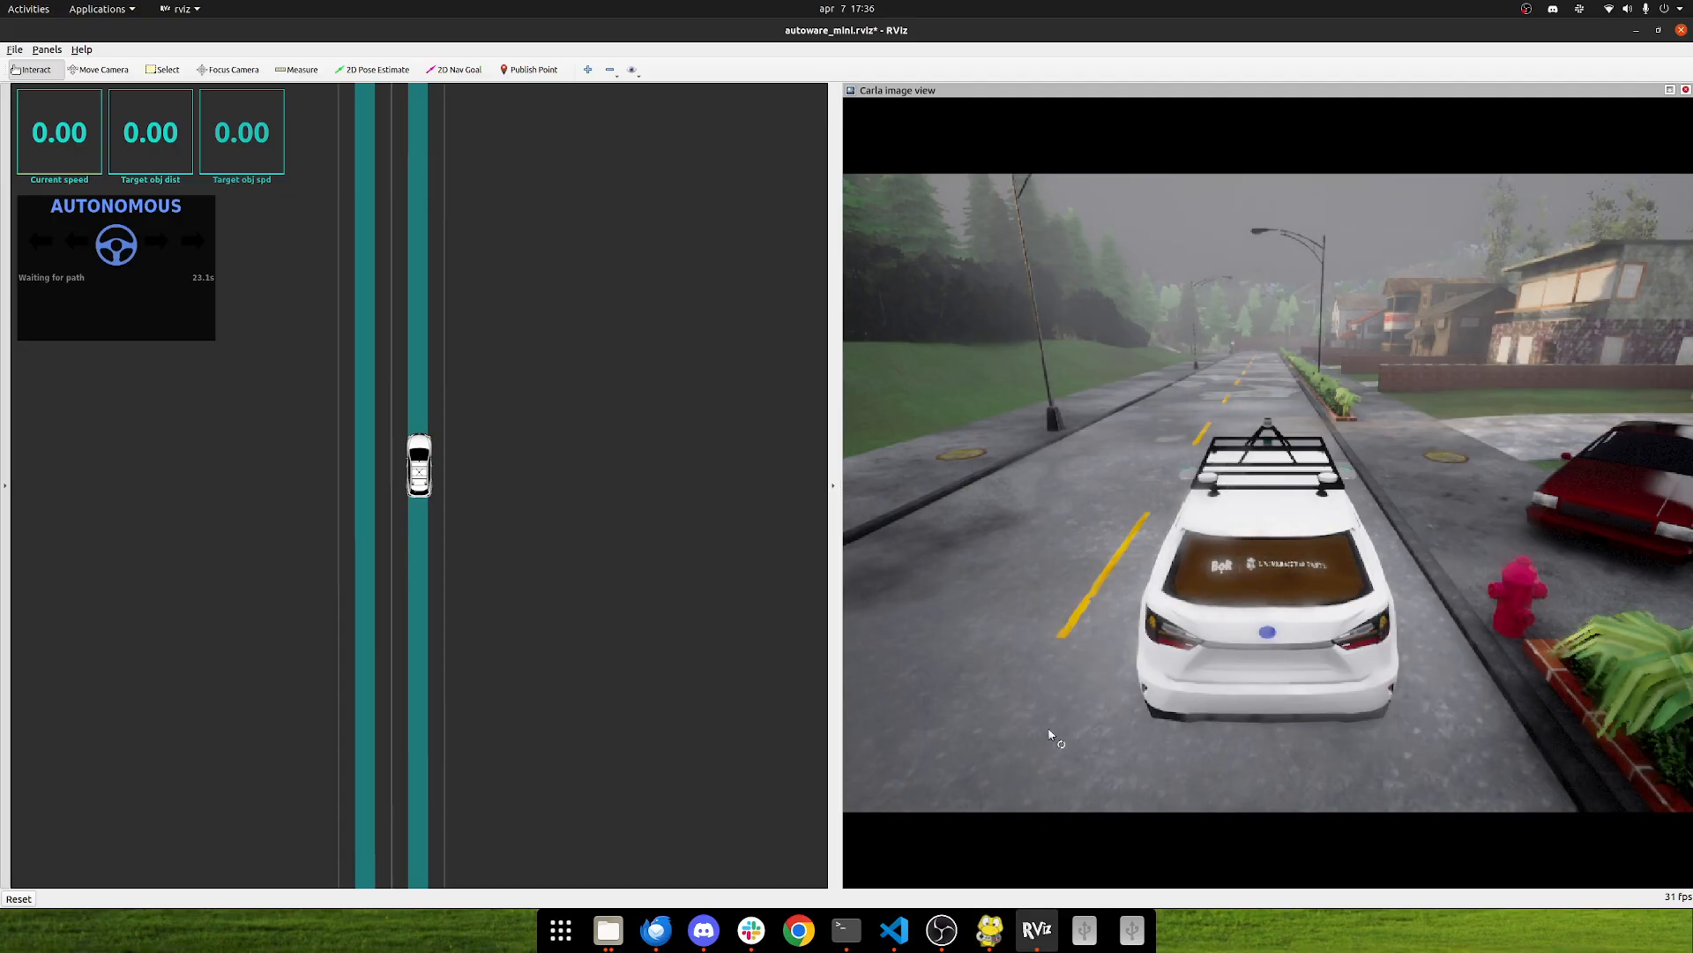
Step: Switch to the Visual Scenario Editor, play the scenario with the custom agent, follow the drive in RViz, stop playback and dismiss the results
{"action": "left_click", "coordinate": [987, 942]}
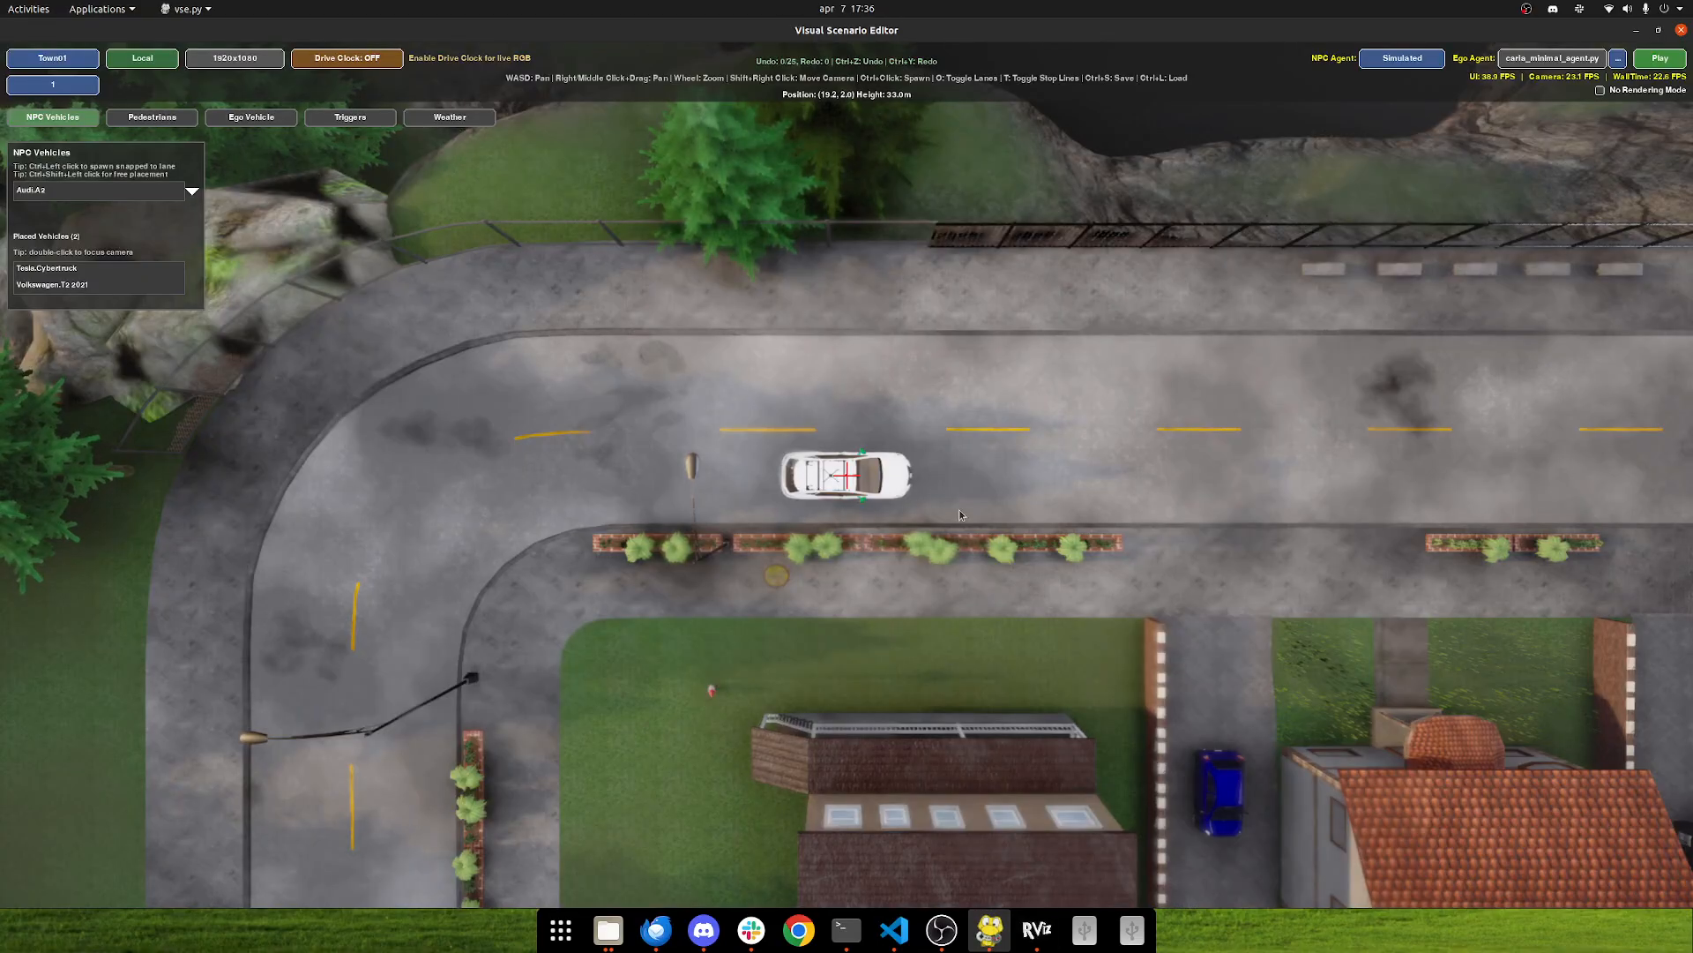
{"action": "left_click", "coordinate": [1661, 60]}
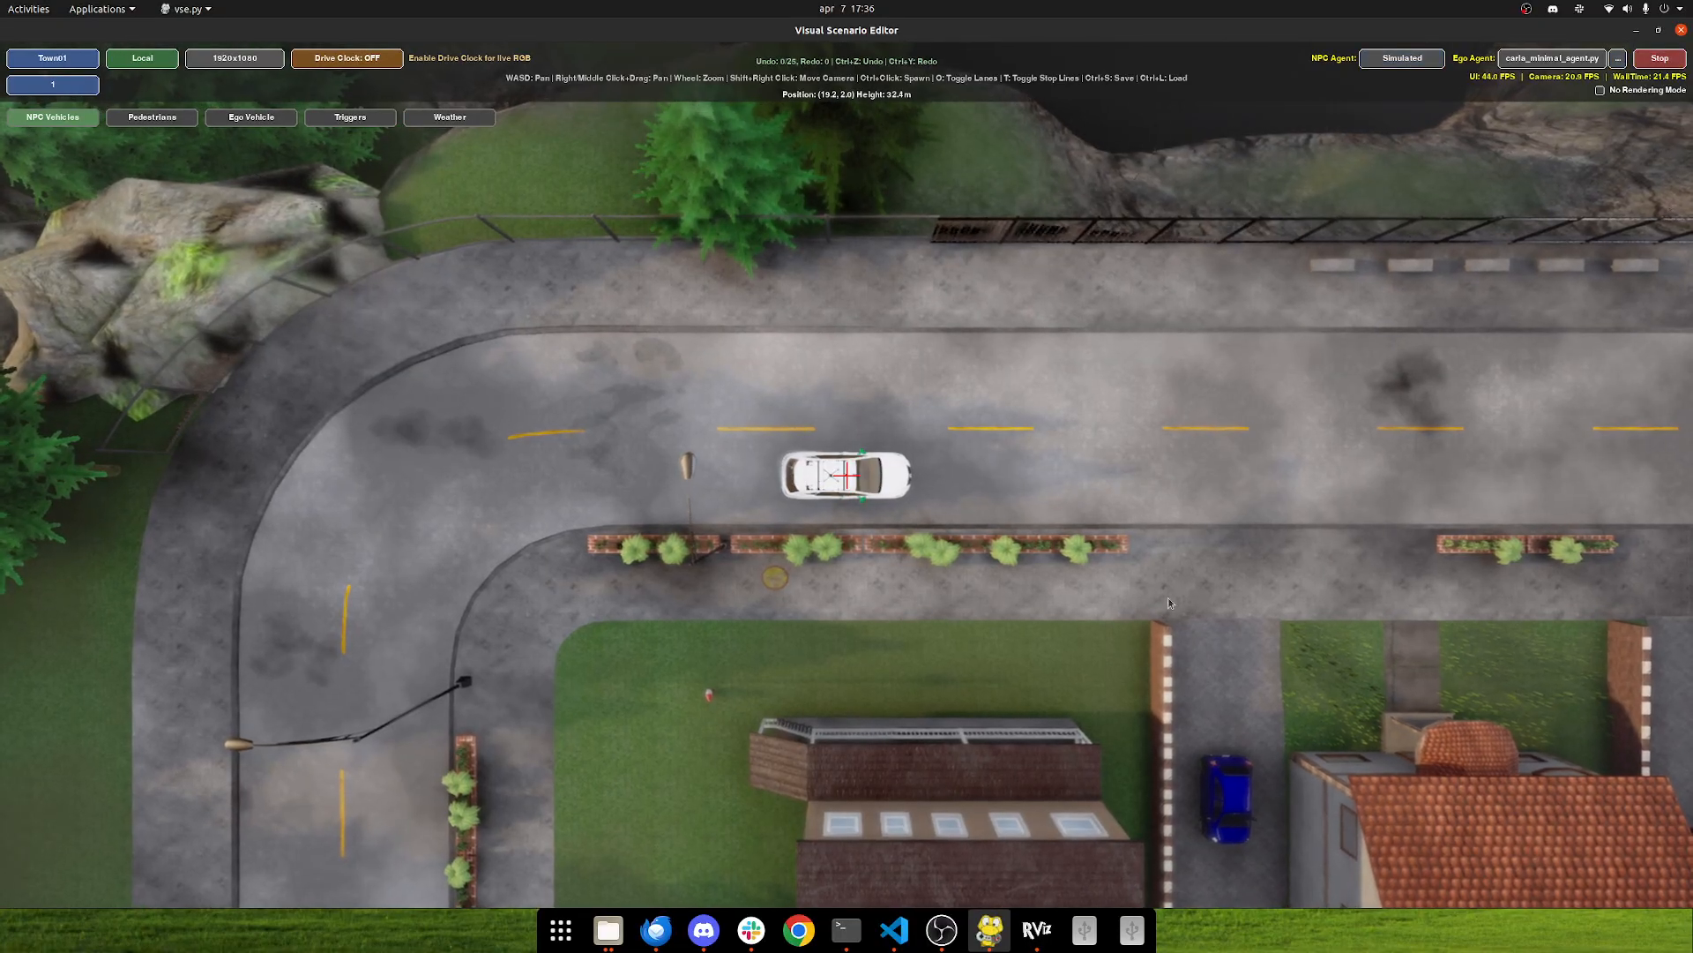
{"action": "left_click", "coordinate": [1039, 933]}
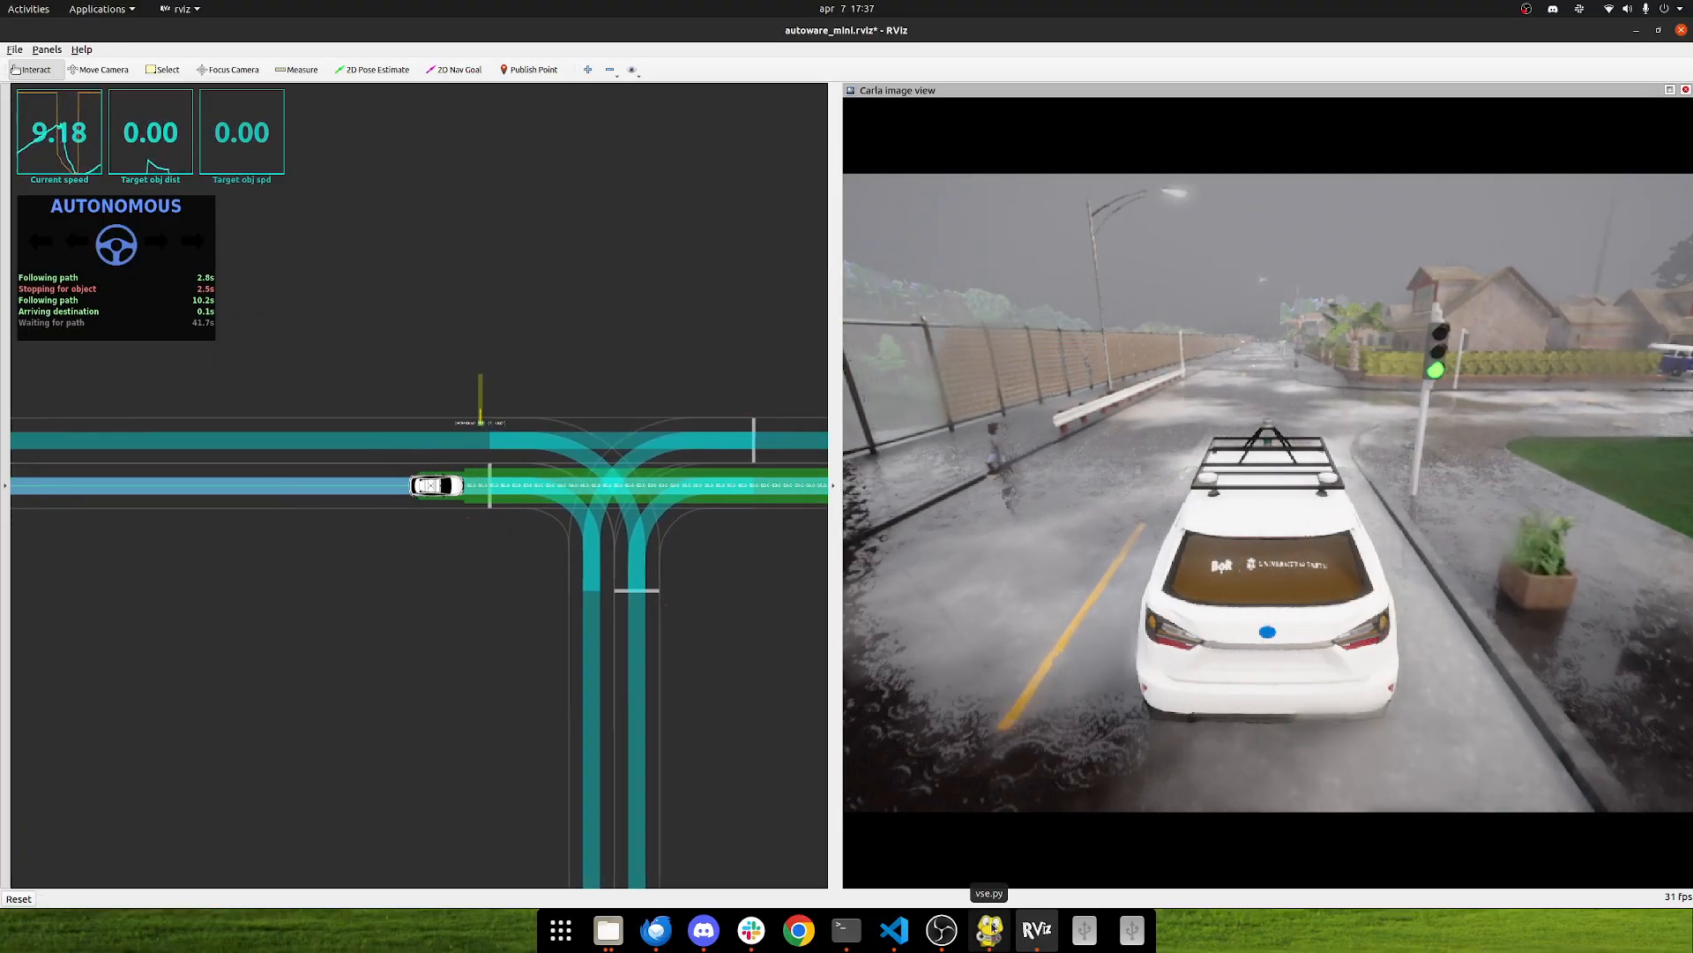
{"action": "left_click", "coordinate": [989, 929]}
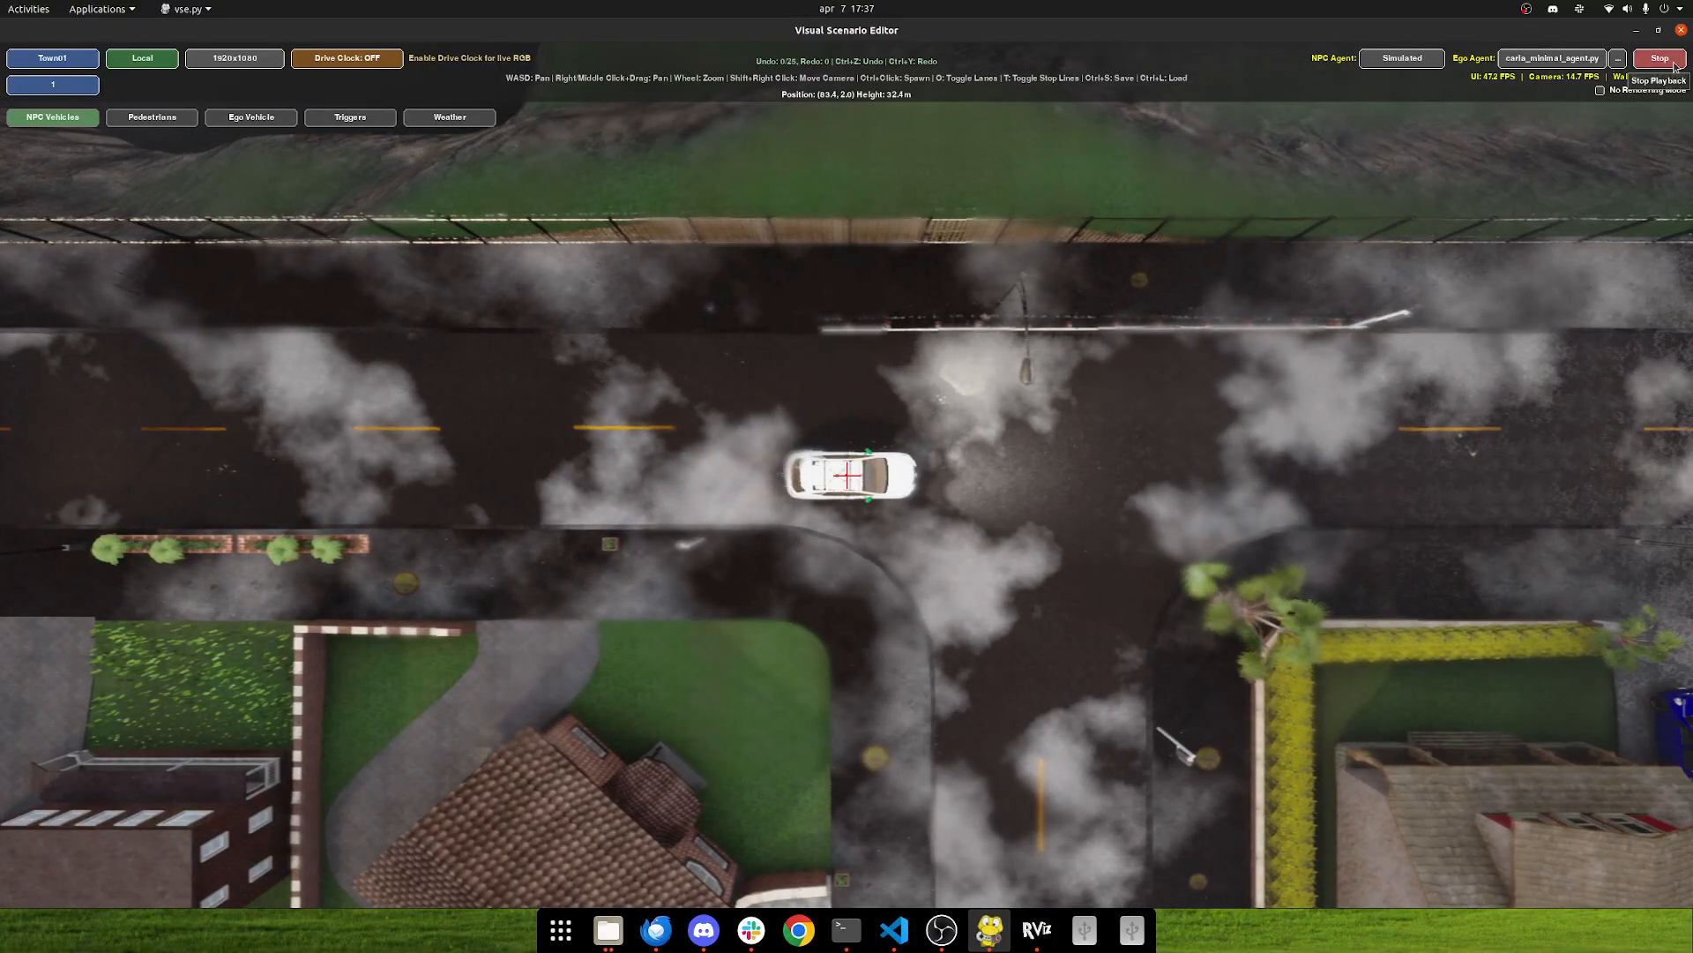
{"action": "left_click", "coordinate": [1658, 59]}
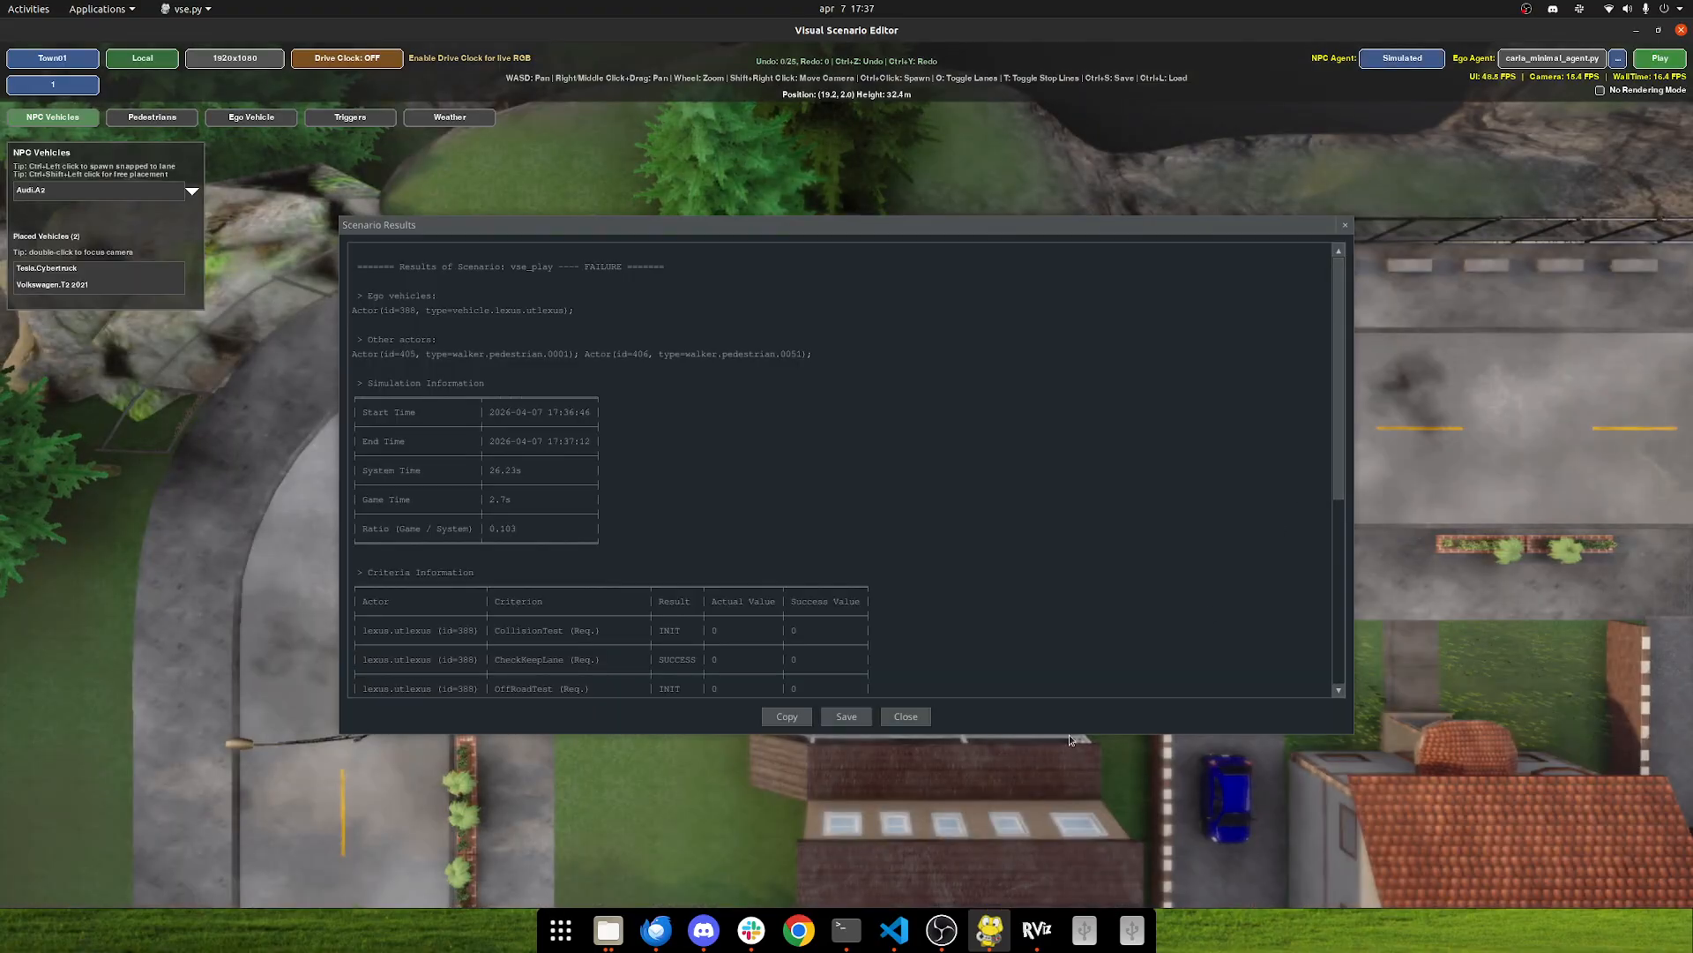
{"action": "left_click", "coordinate": [923, 716]}
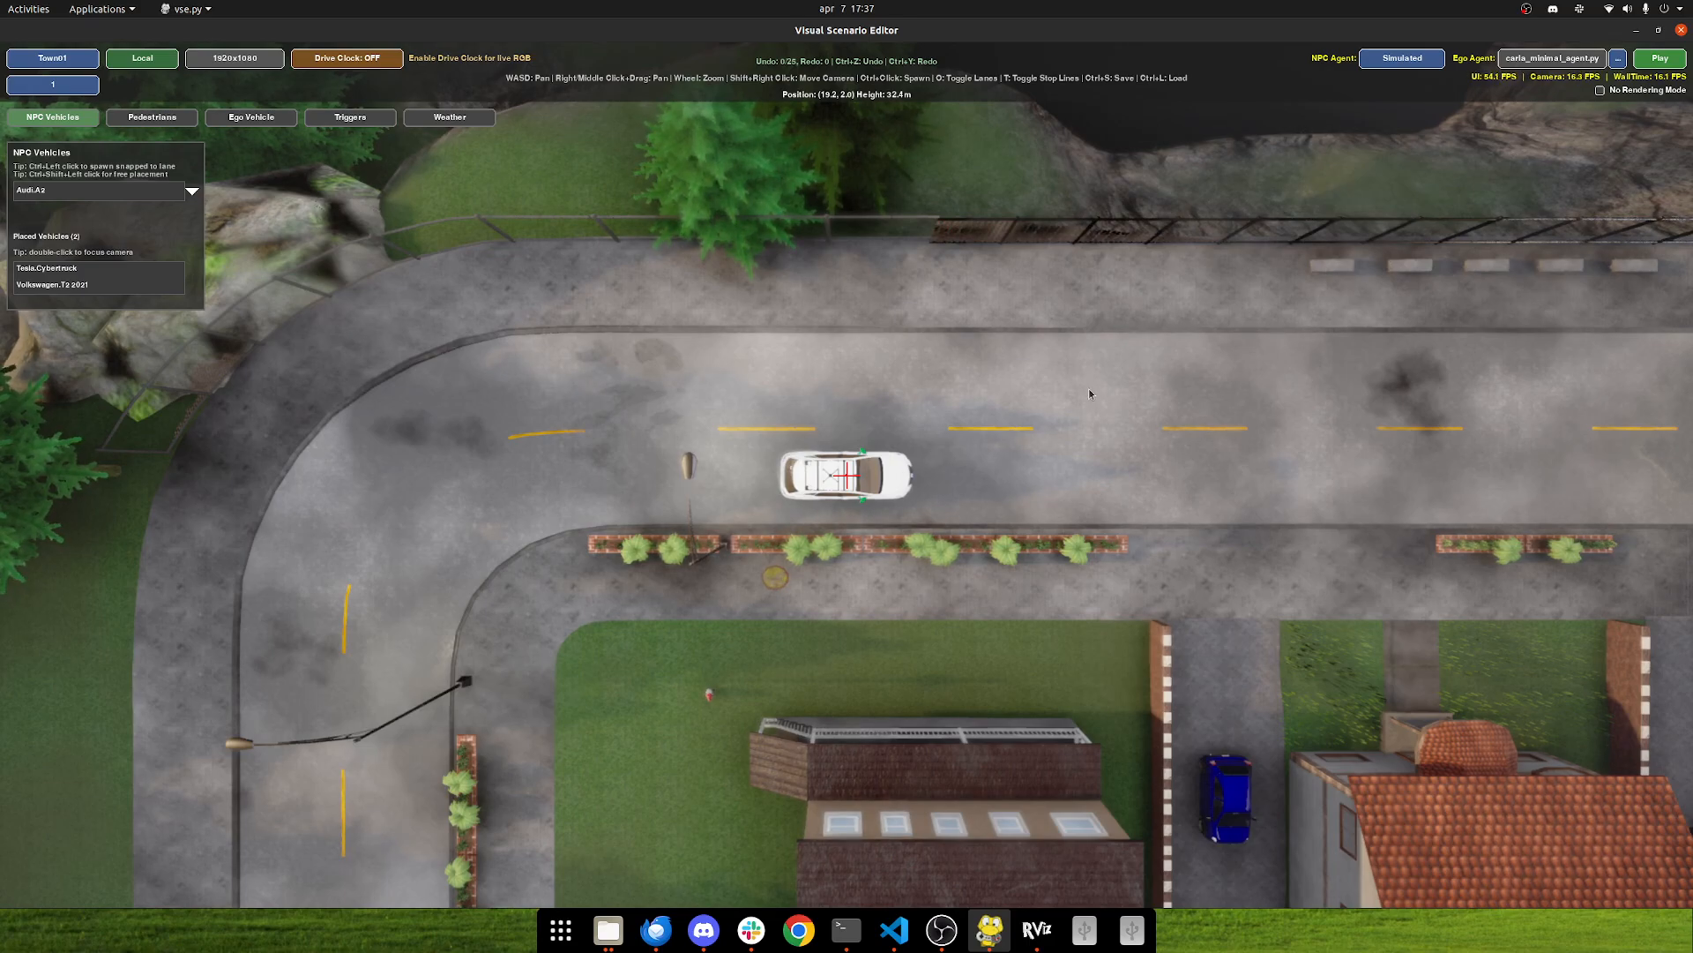
Step: Set the editor camera to No Camera, play the scenario again while following it in RViz, and dismiss the results in the editor
{"action": "left_click", "coordinate": [252, 63]}
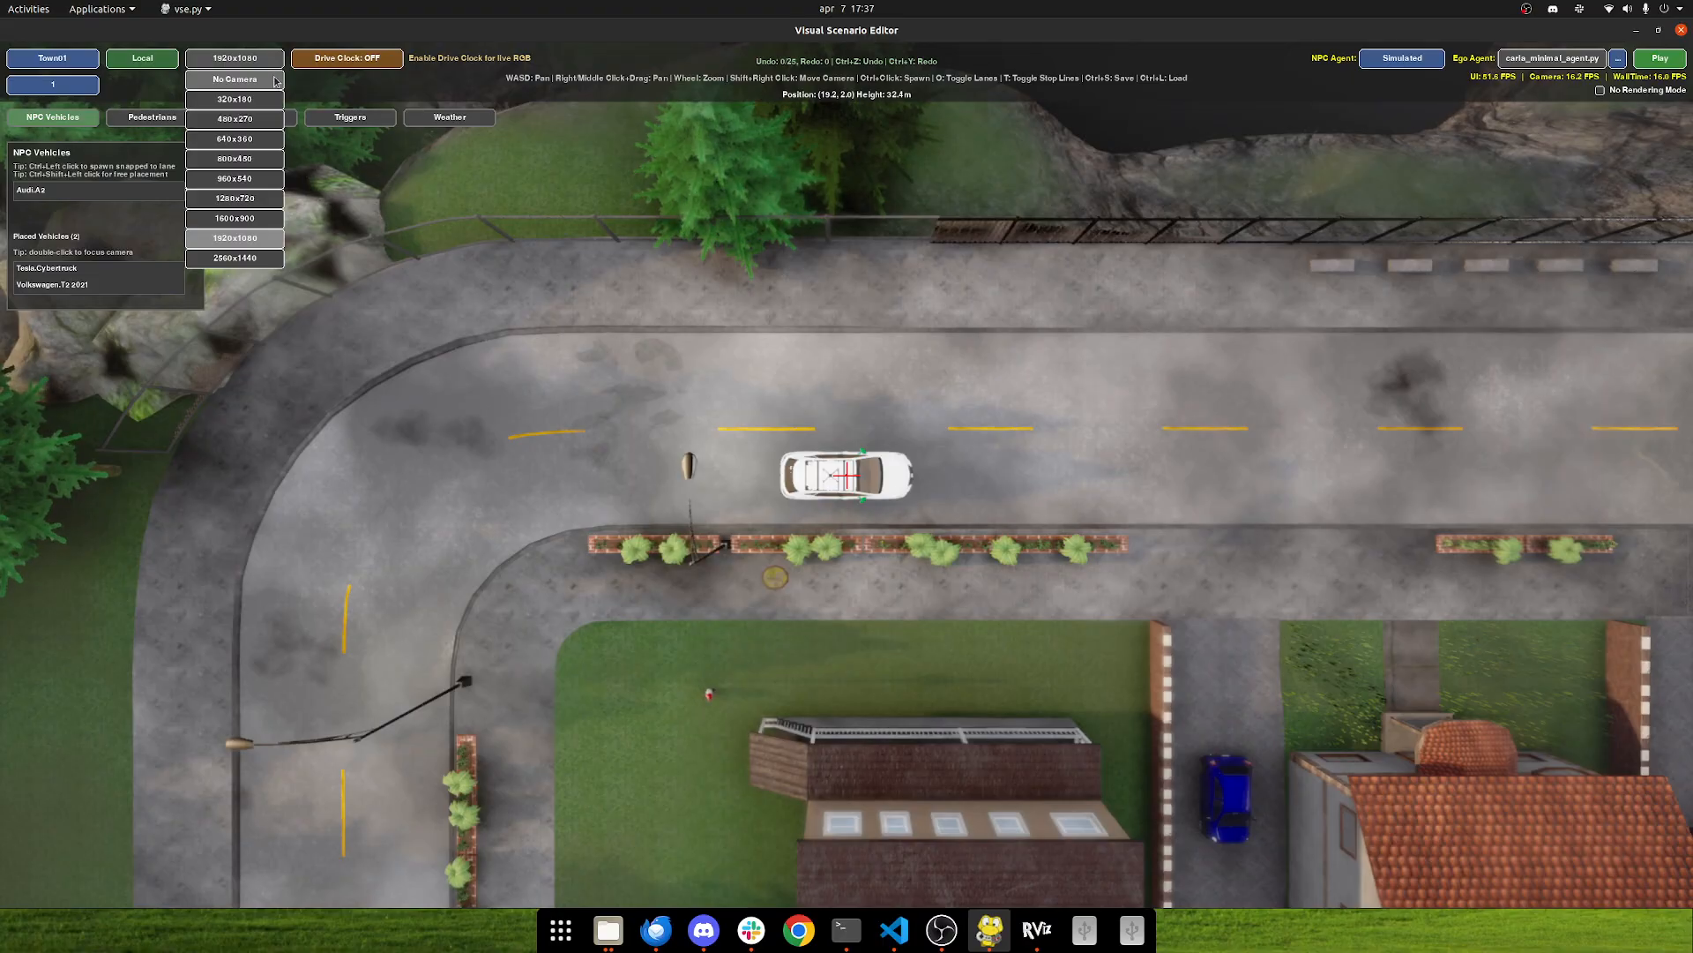
{"action": "left_click", "coordinate": [256, 79]}
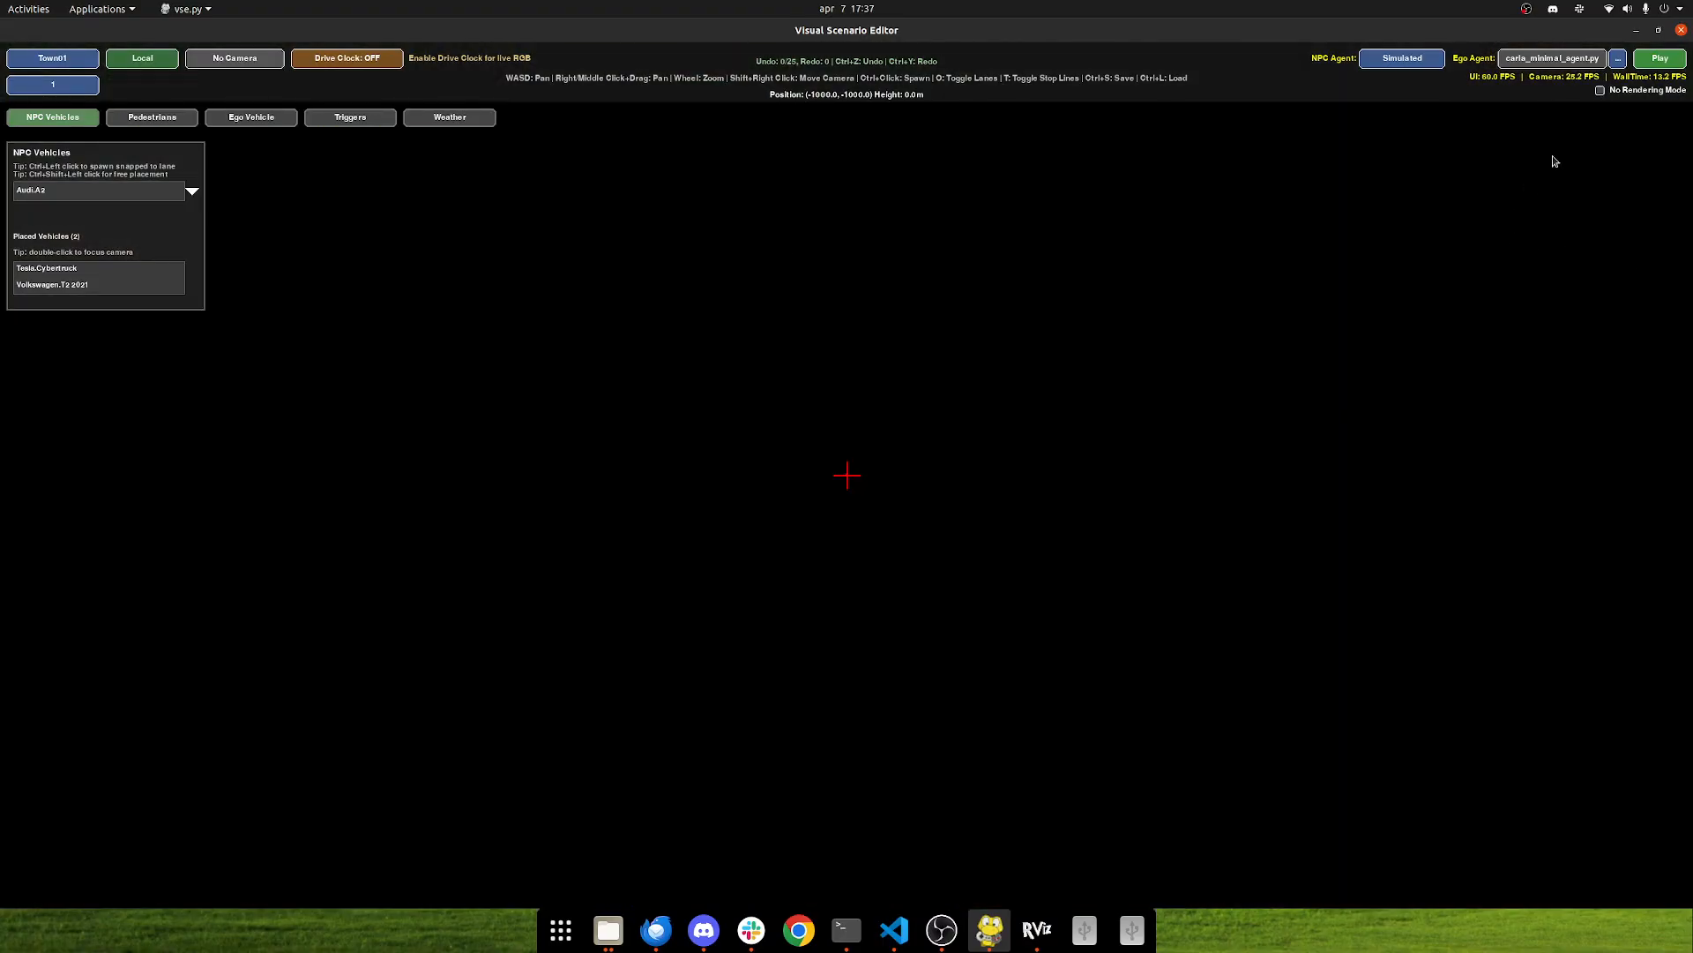
{"action": "left_click", "coordinate": [1658, 59]}
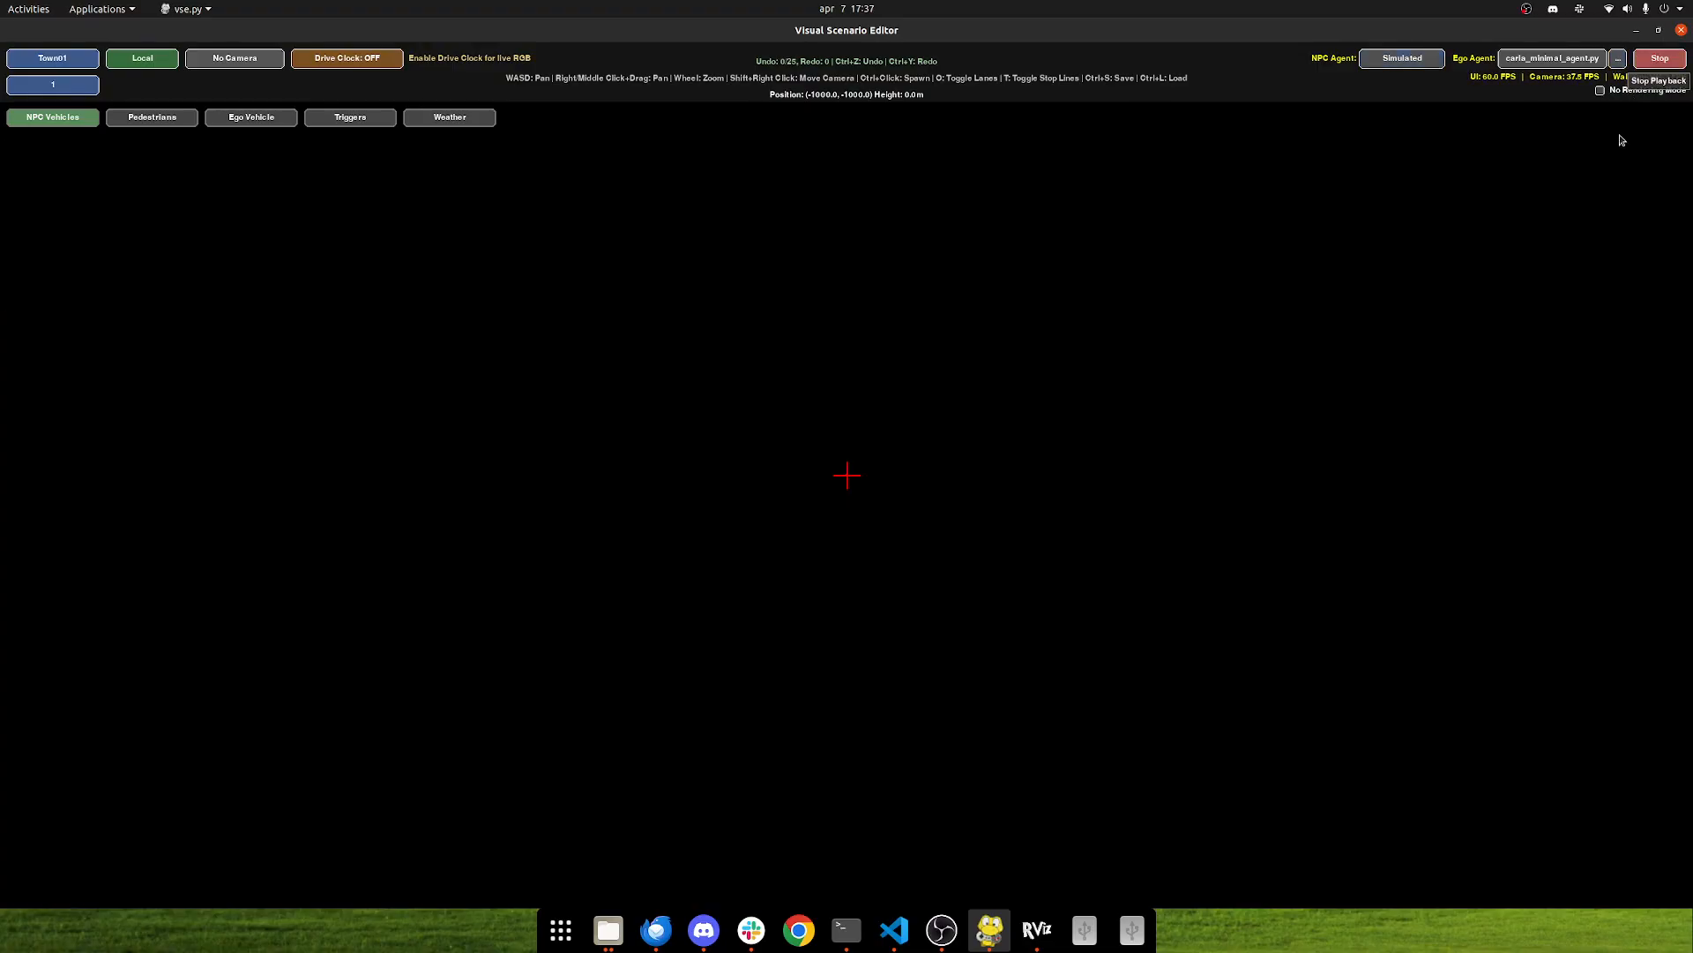
{"action": "left_click", "coordinate": [1037, 930]}
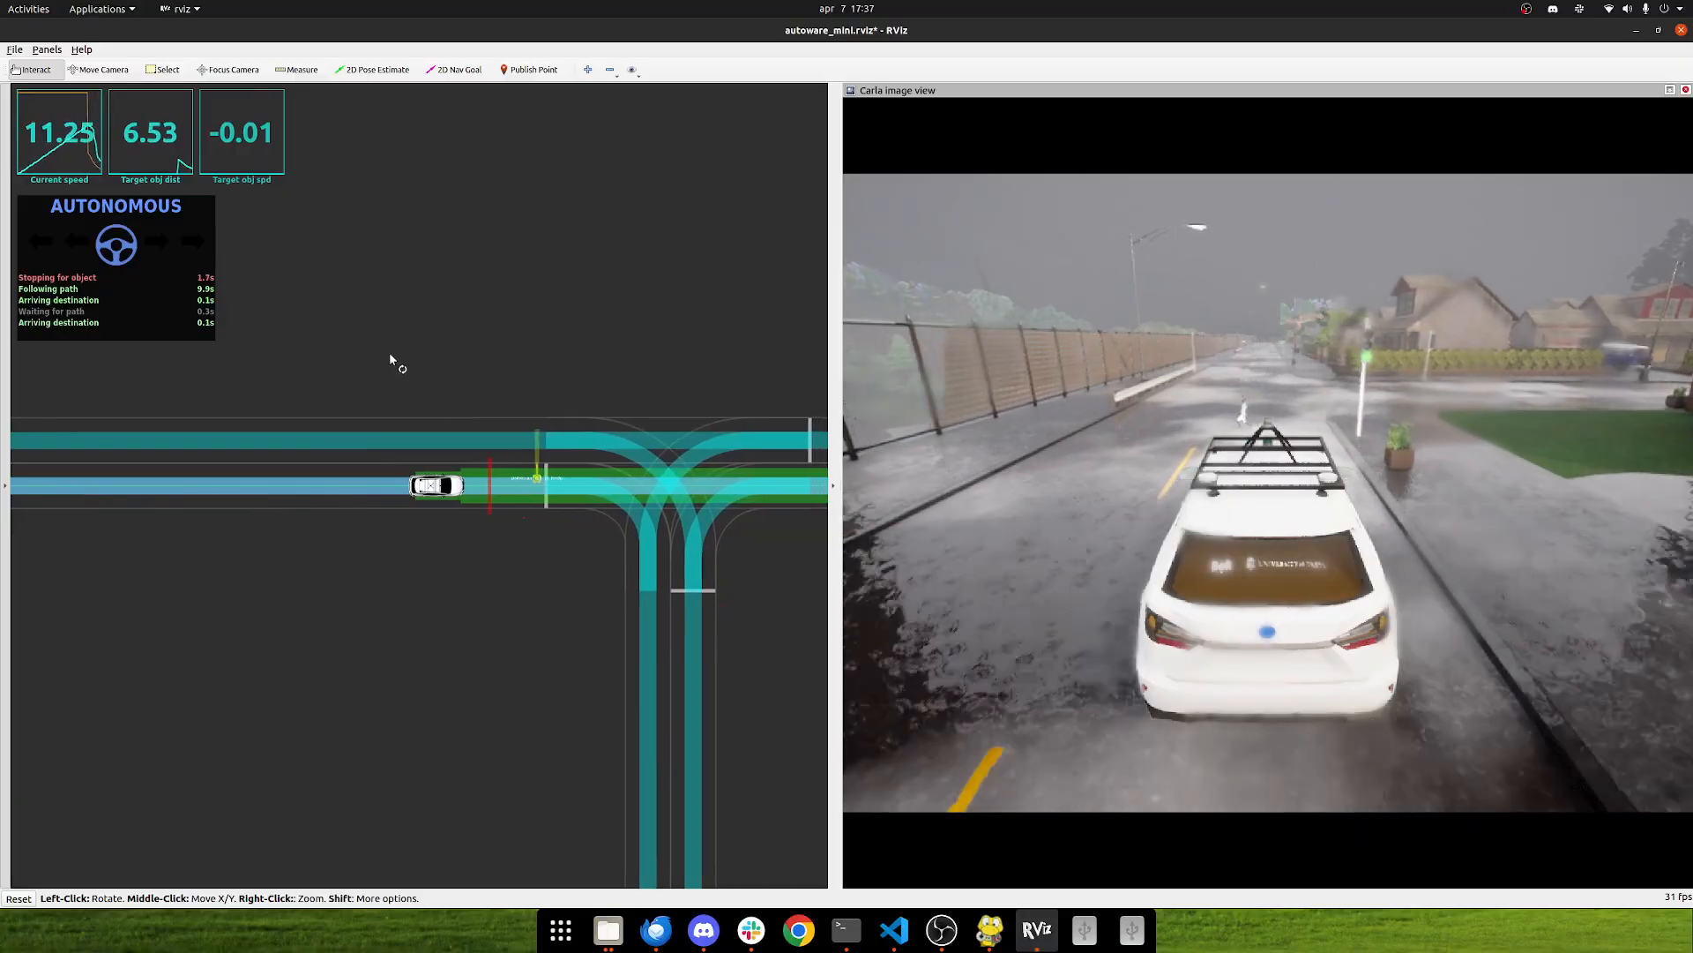
{"action": "left_click", "coordinate": [991, 934]}
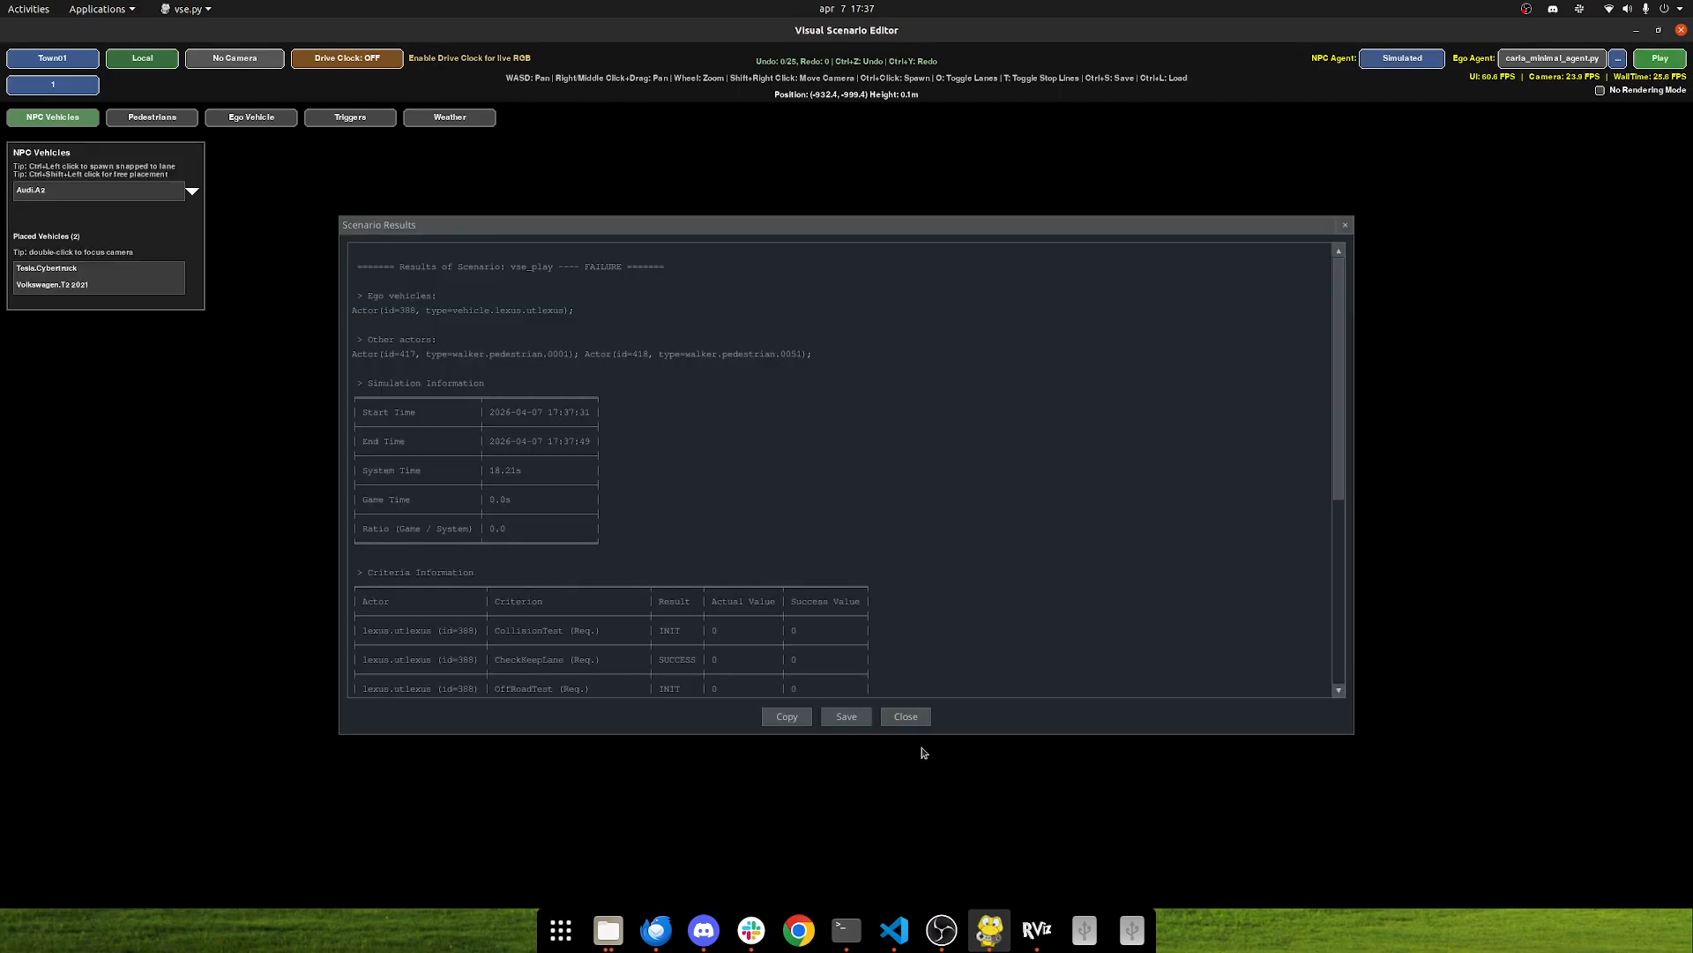
{"action": "left_click", "coordinate": [908, 719]}
Step: Set the editor camera resolution back to 1920x1080
{"action": "left_click", "coordinate": [235, 58]}
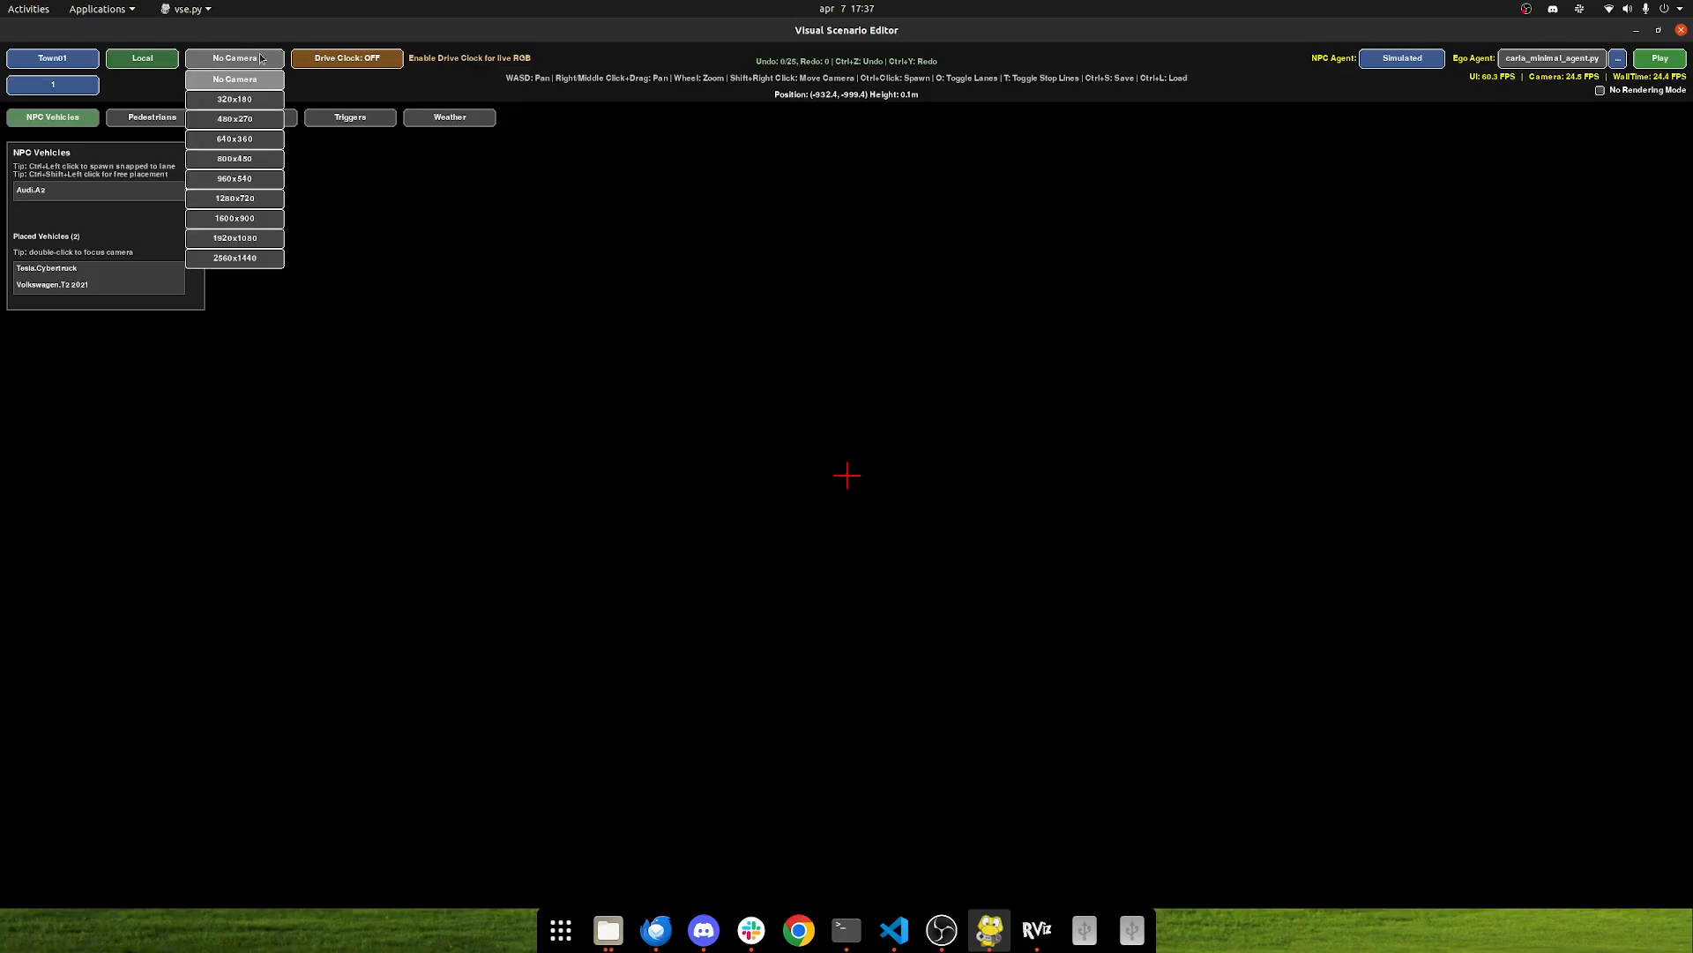
{"action": "left_click", "coordinate": [252, 243]}
{"action": "scroll", "coordinate": [965, 414], "scroll_direction": "up", "scroll_amount": 3}
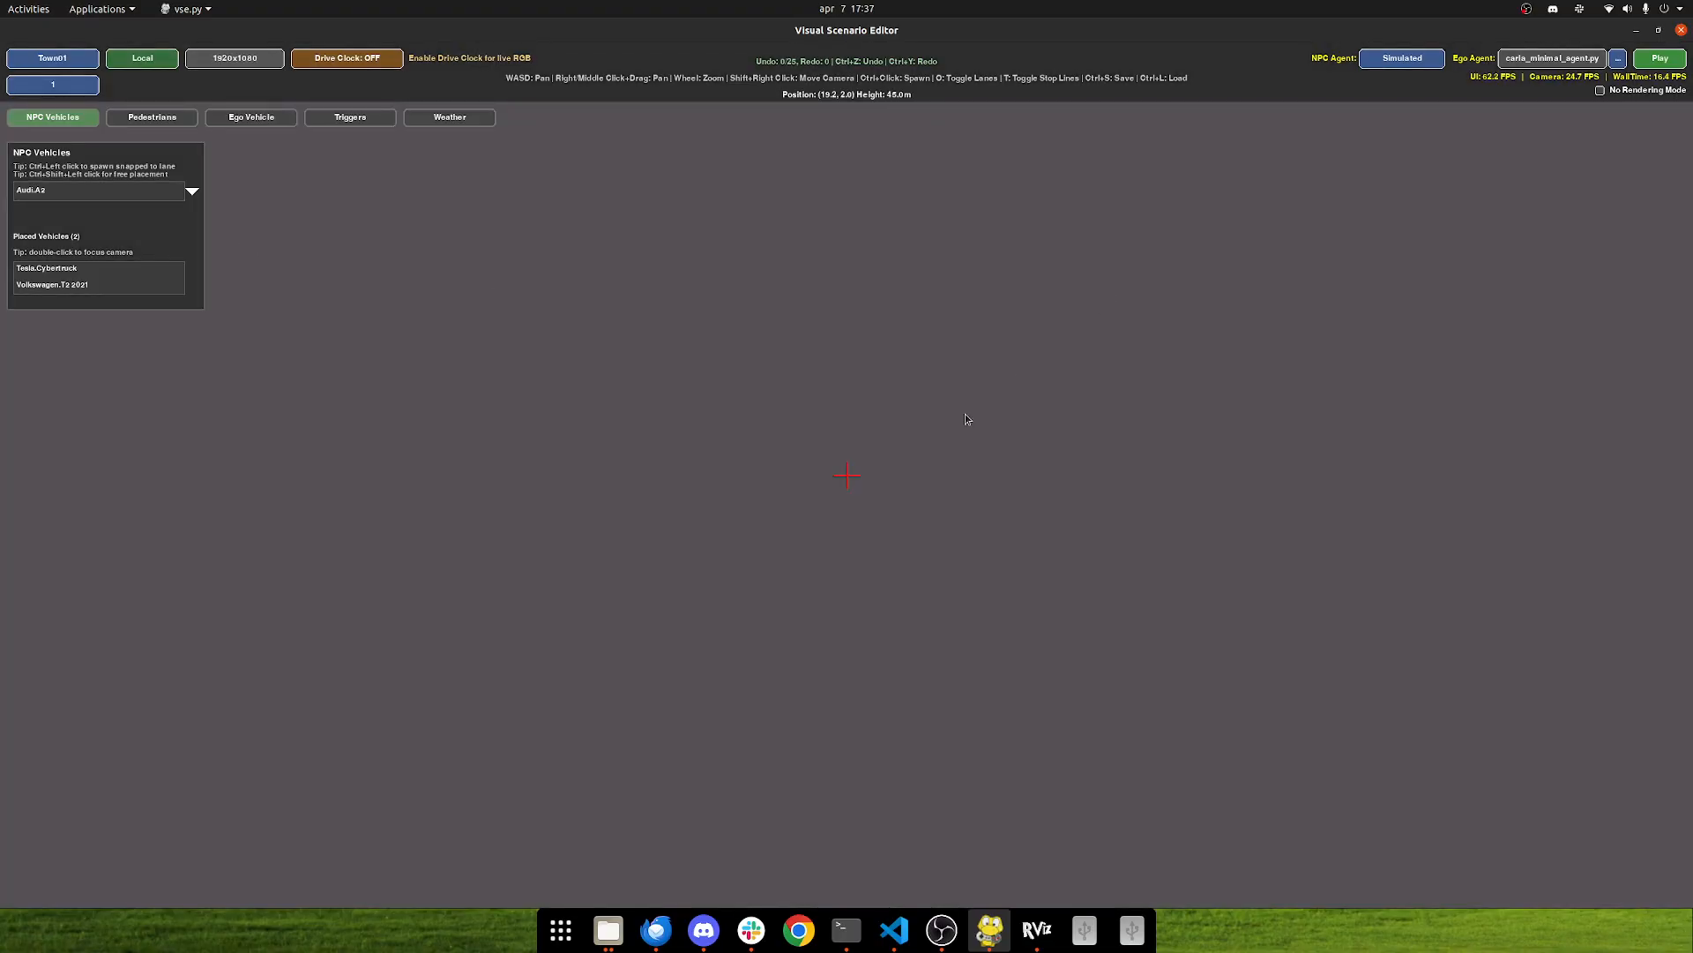